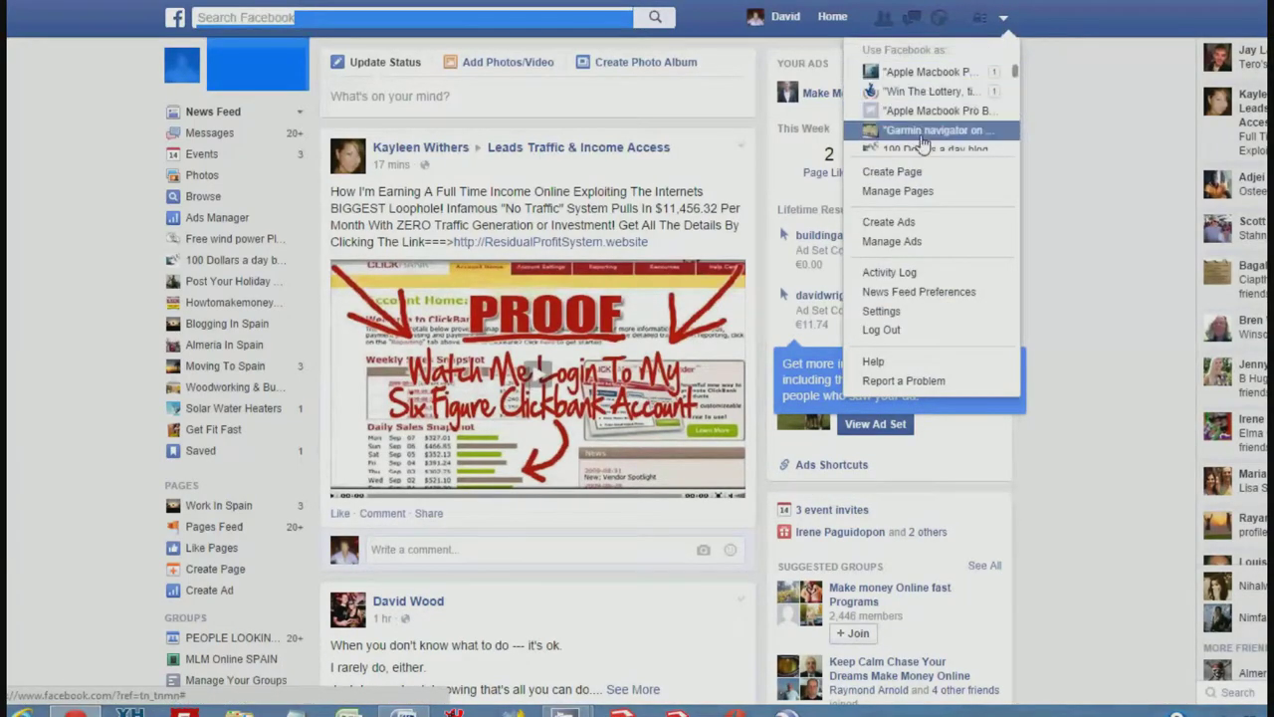
pyautogui.click(896, 224)
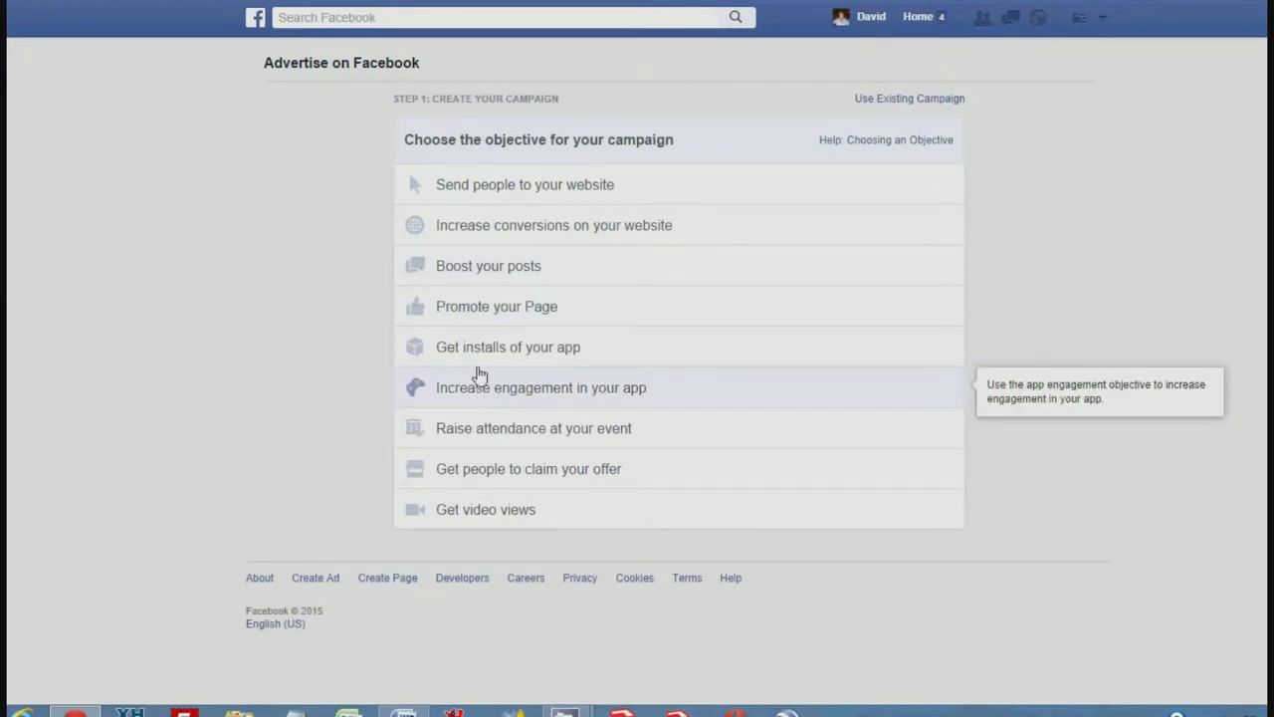
pyautogui.click(489, 192)
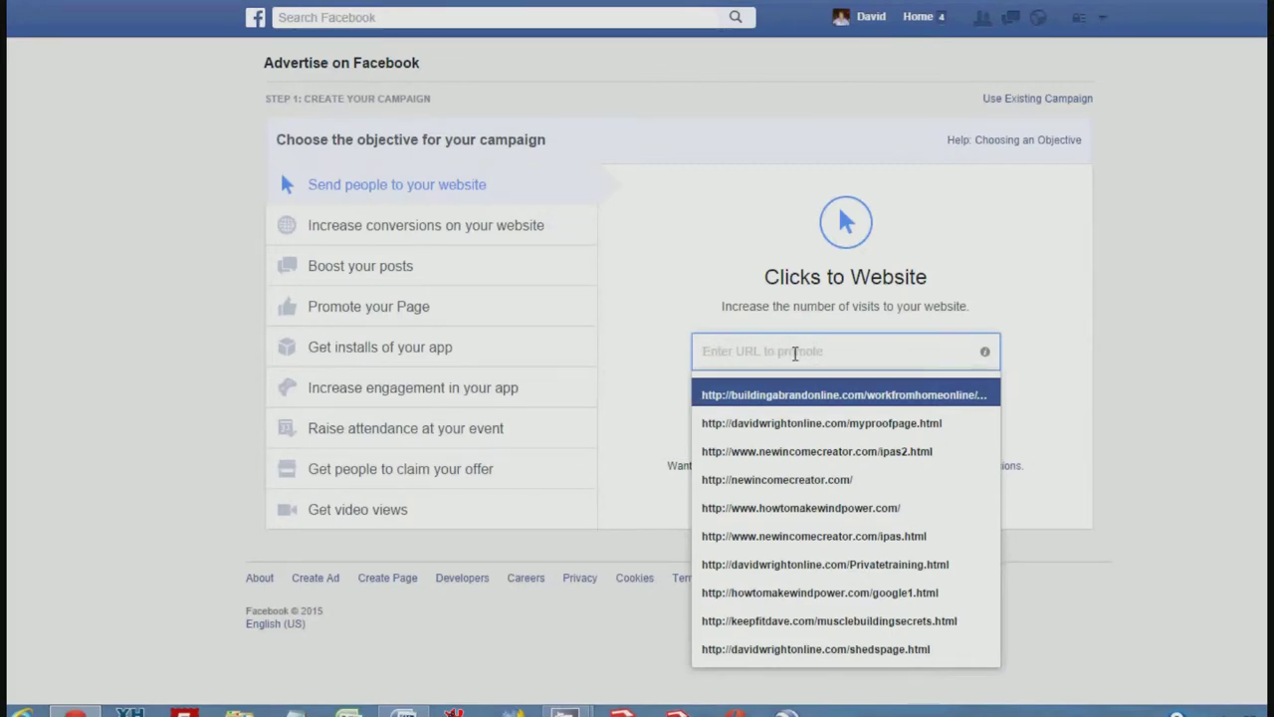
pyautogui.click(803, 510)
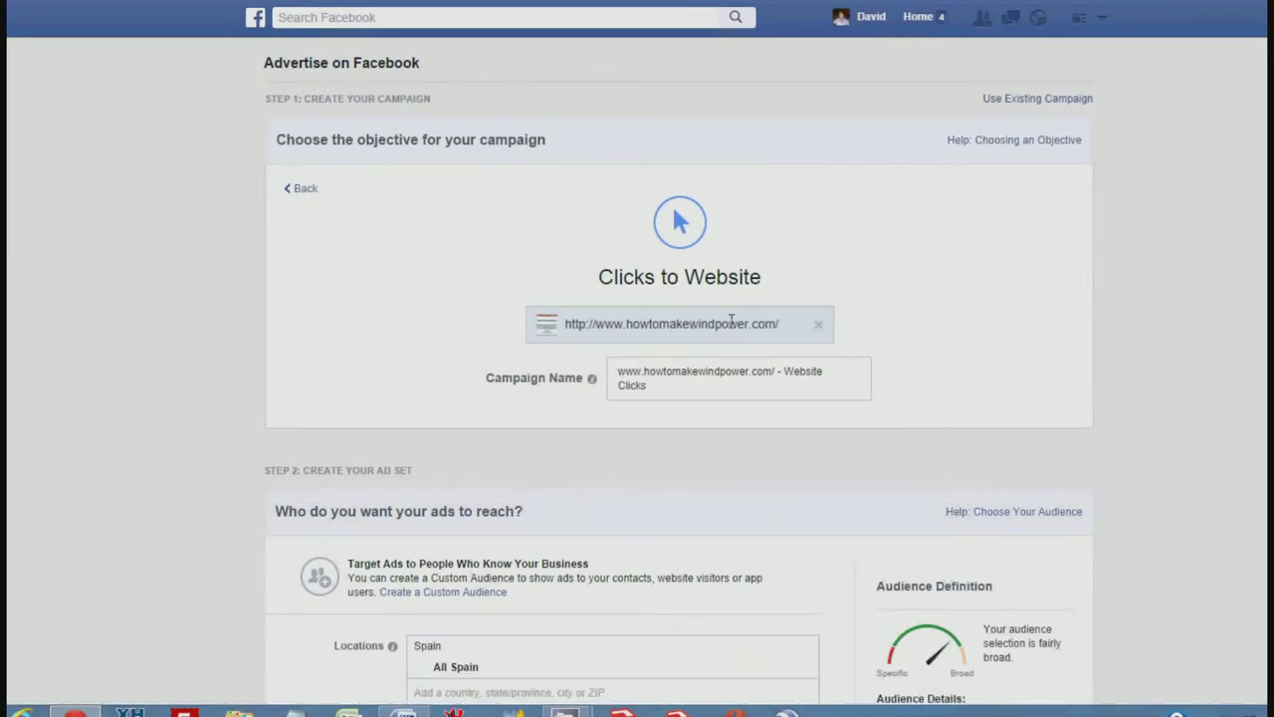
# Replace Spain with the countries United States and Canada as the audience locations.
pyautogui.scroll(-2, 588, 388)
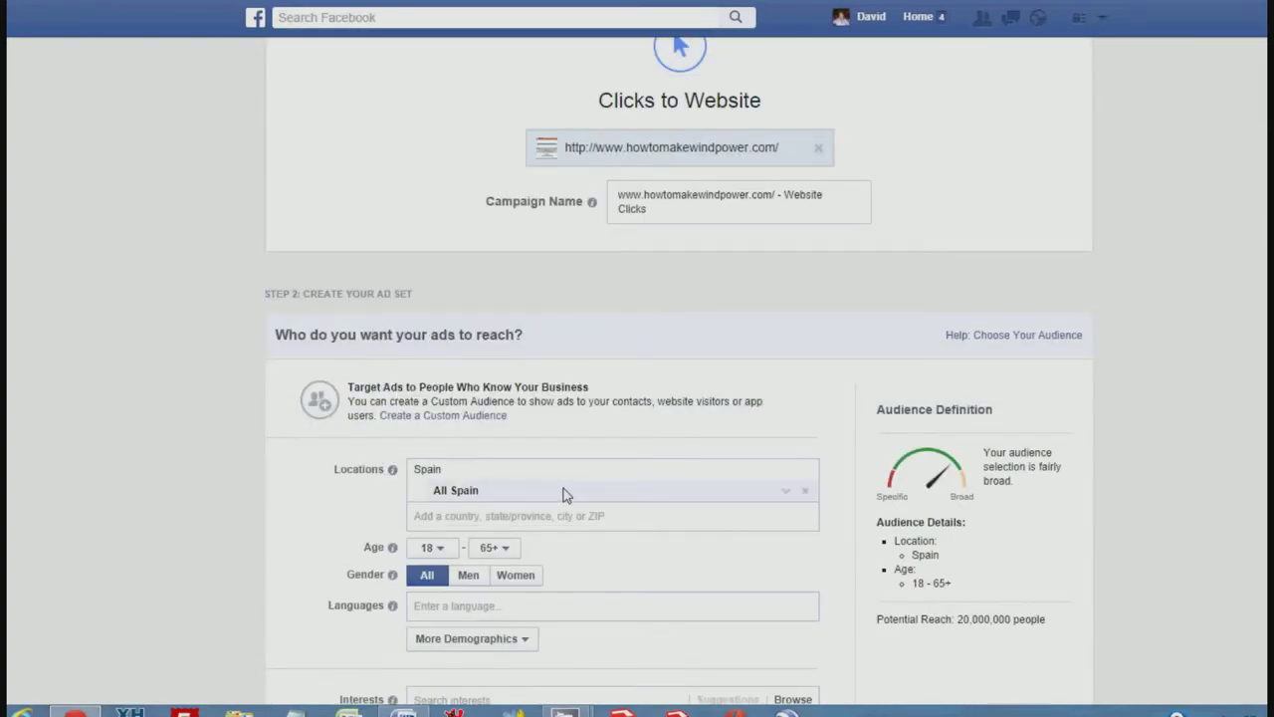
pyautogui.click(806, 497)
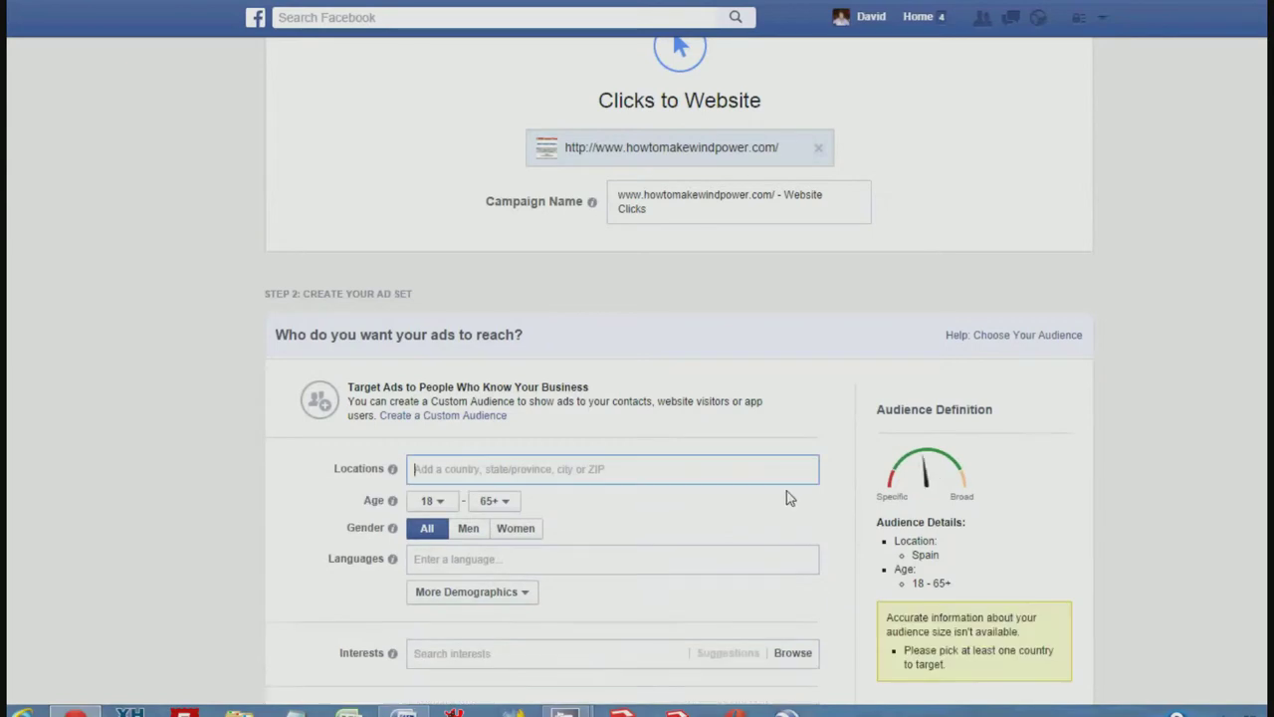
pyautogui.write('usa')
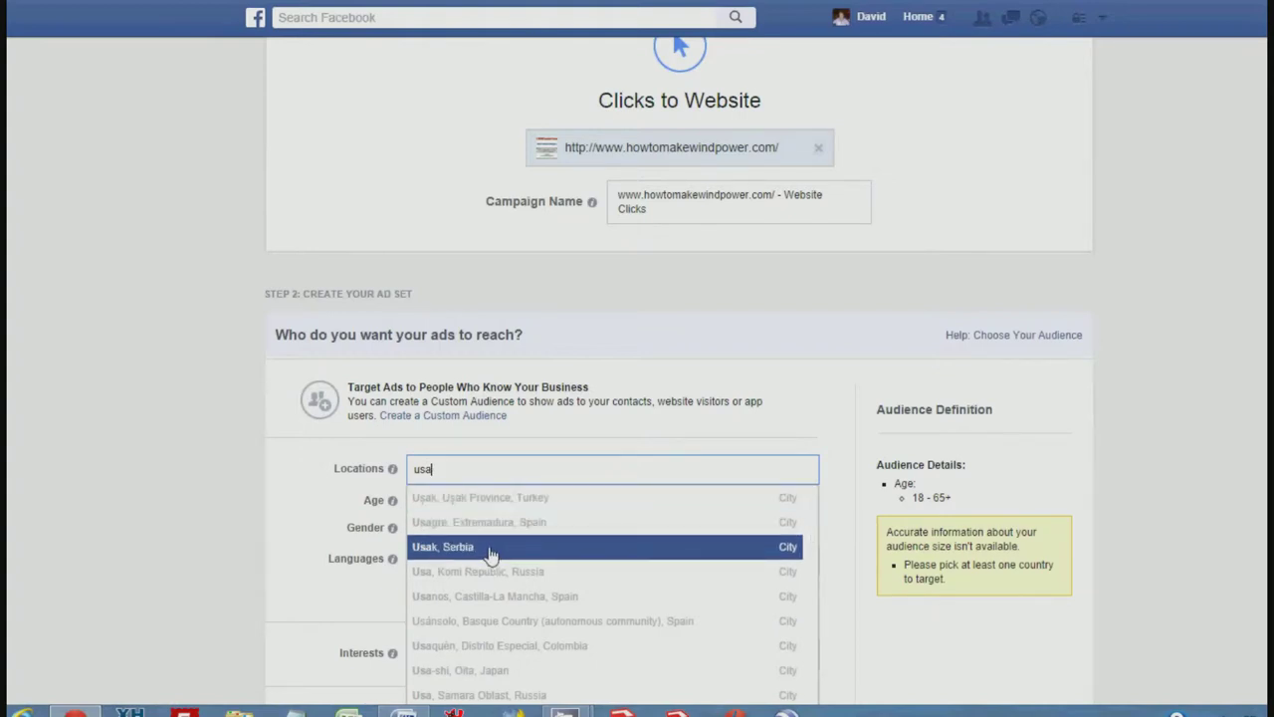
pyautogui.scroll(-3, 489, 575)
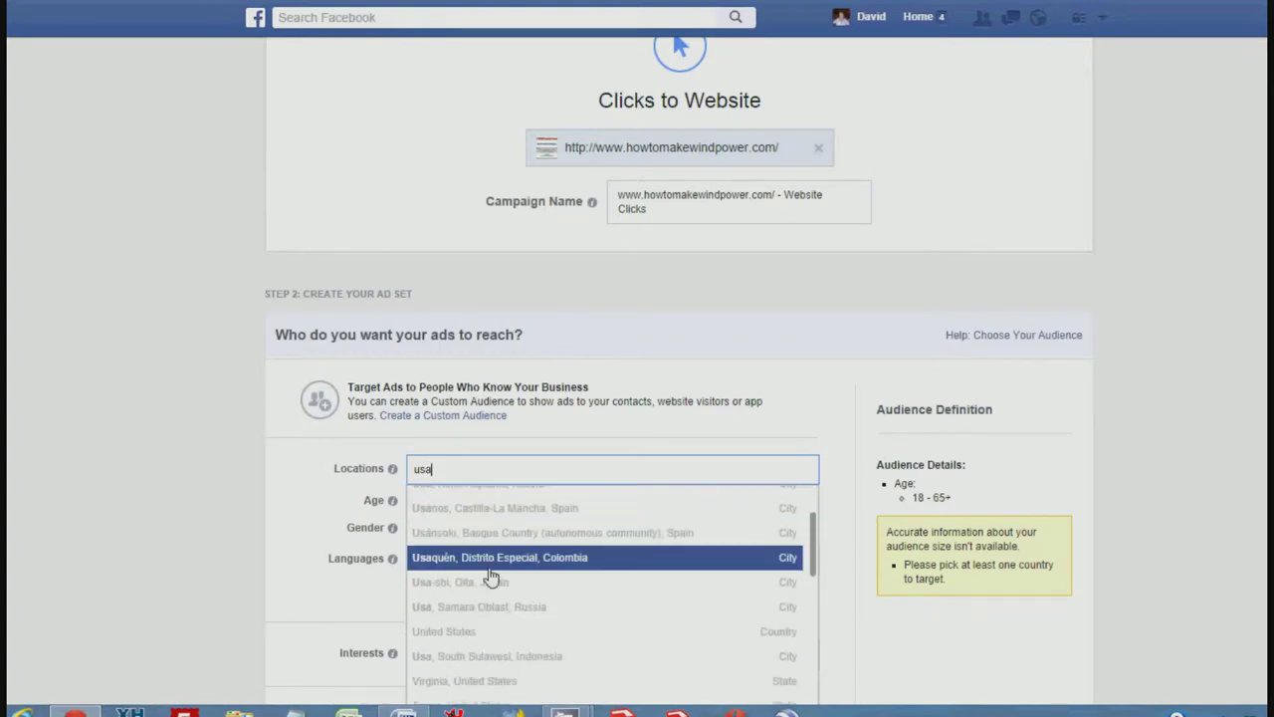
pyautogui.click(475, 633)
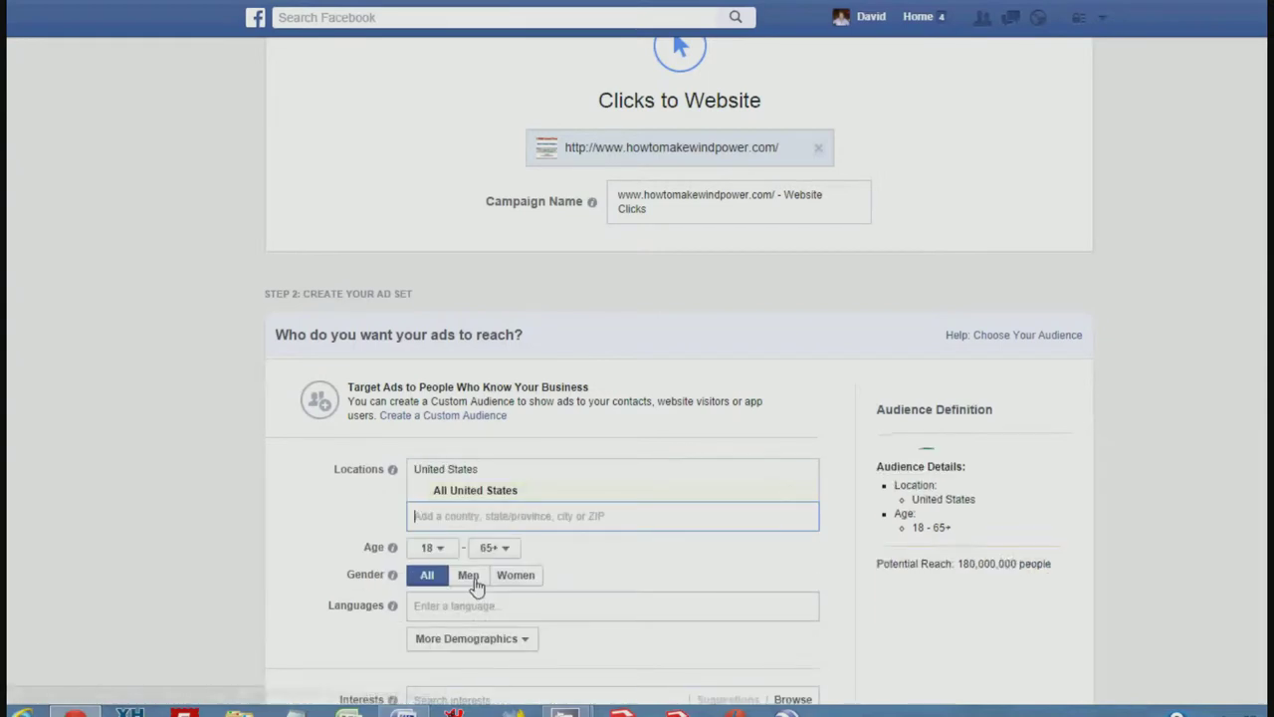
pyautogui.write('canada')
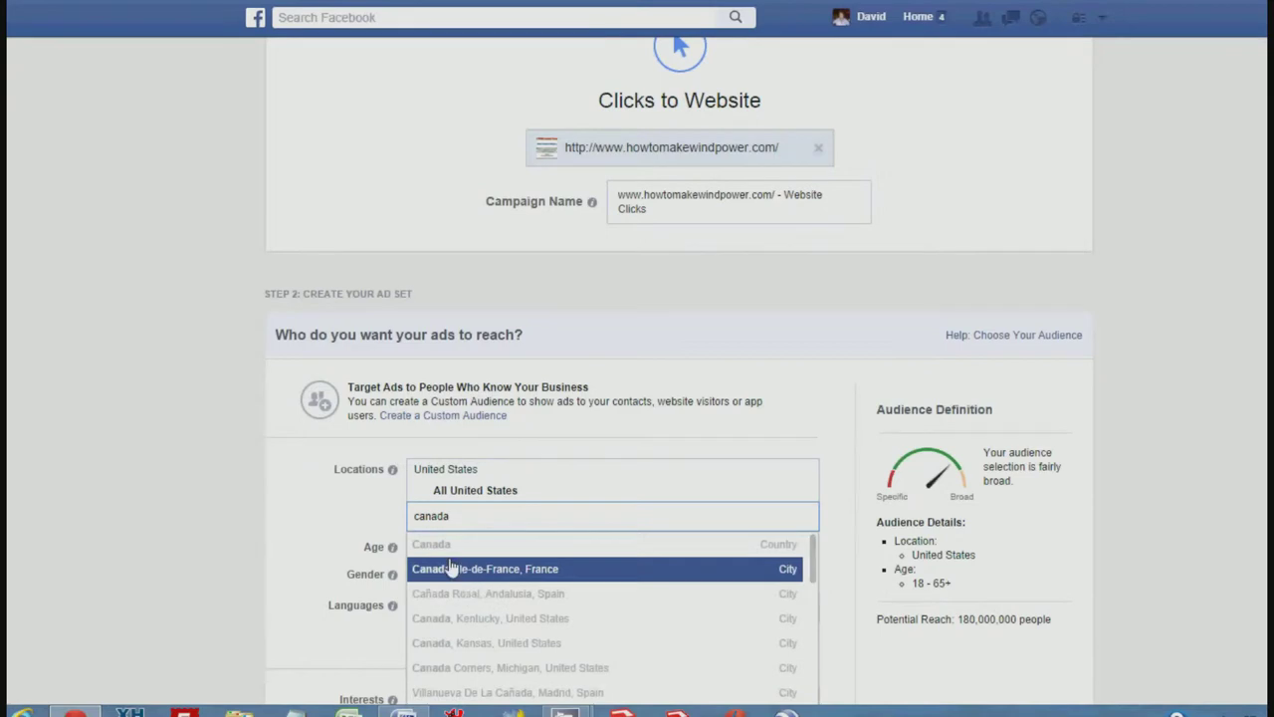
pyautogui.click(441, 548)
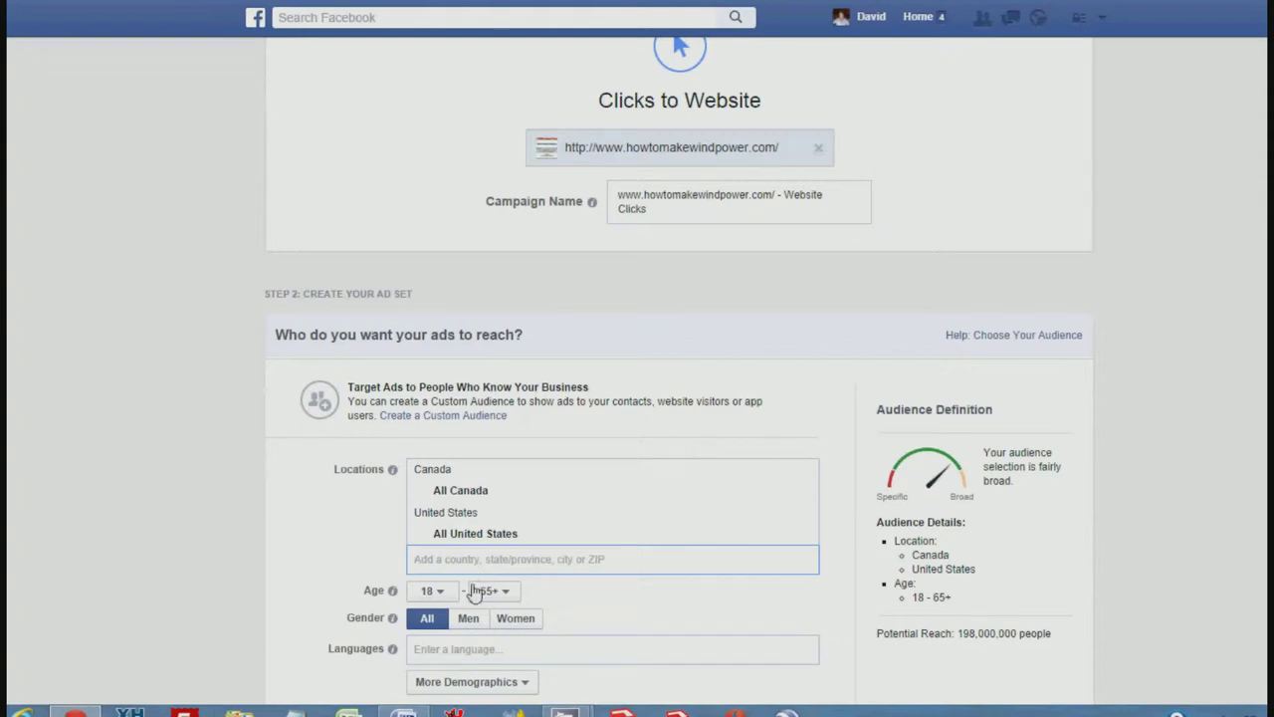
# Set the audience's minimum age to 21 and its language to English (All).
pyautogui.click(441, 592)
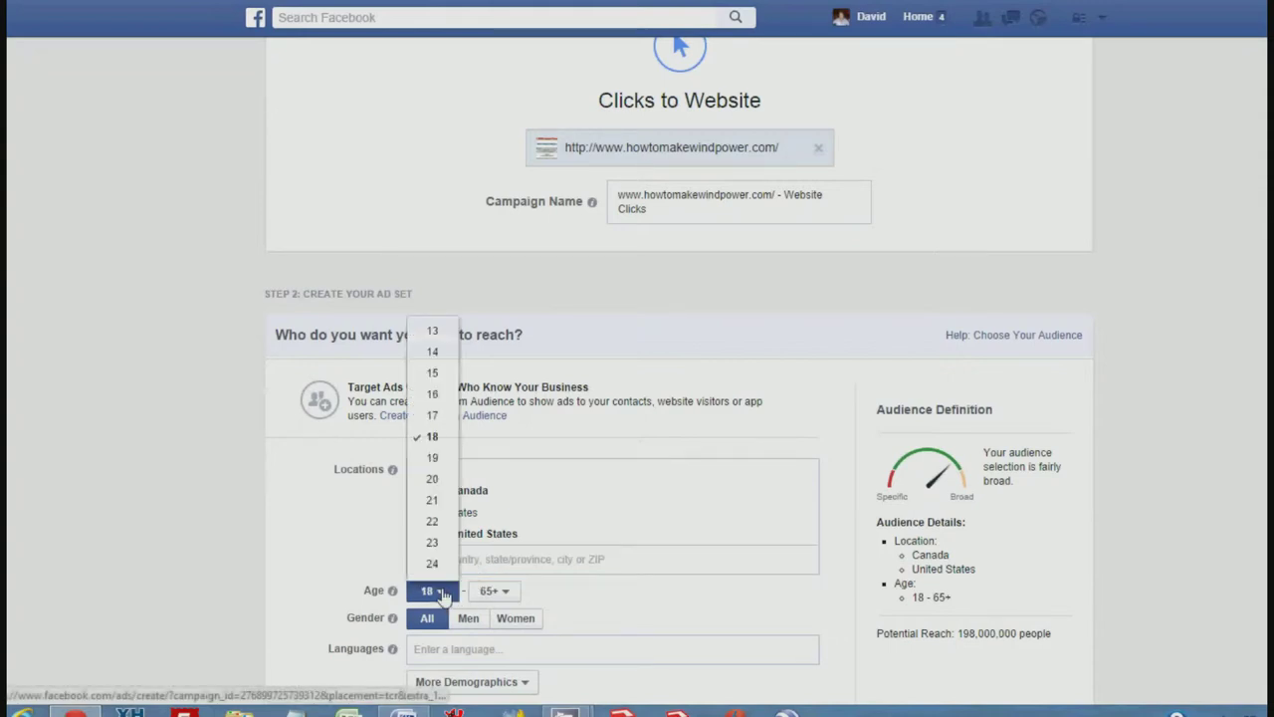
pyautogui.click(433, 501)
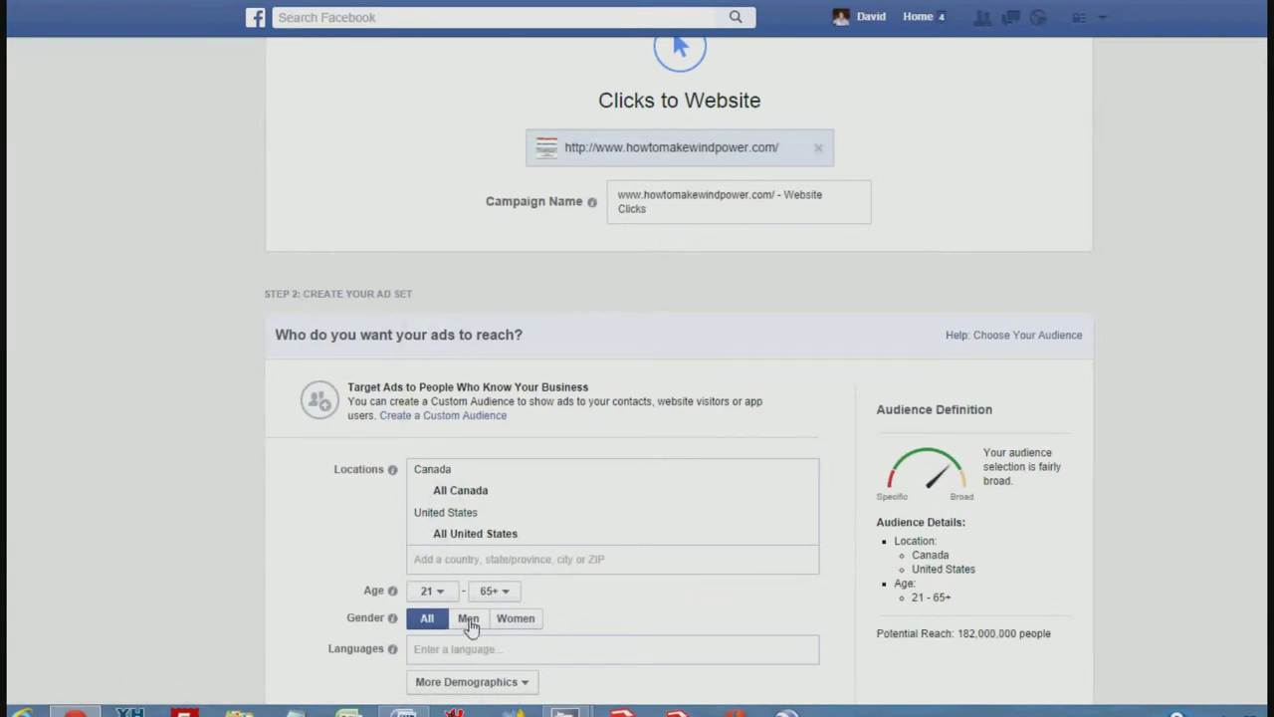
pyautogui.scroll(-2, 595, 627)
pyautogui.click(478, 562)
pyautogui.write('e')
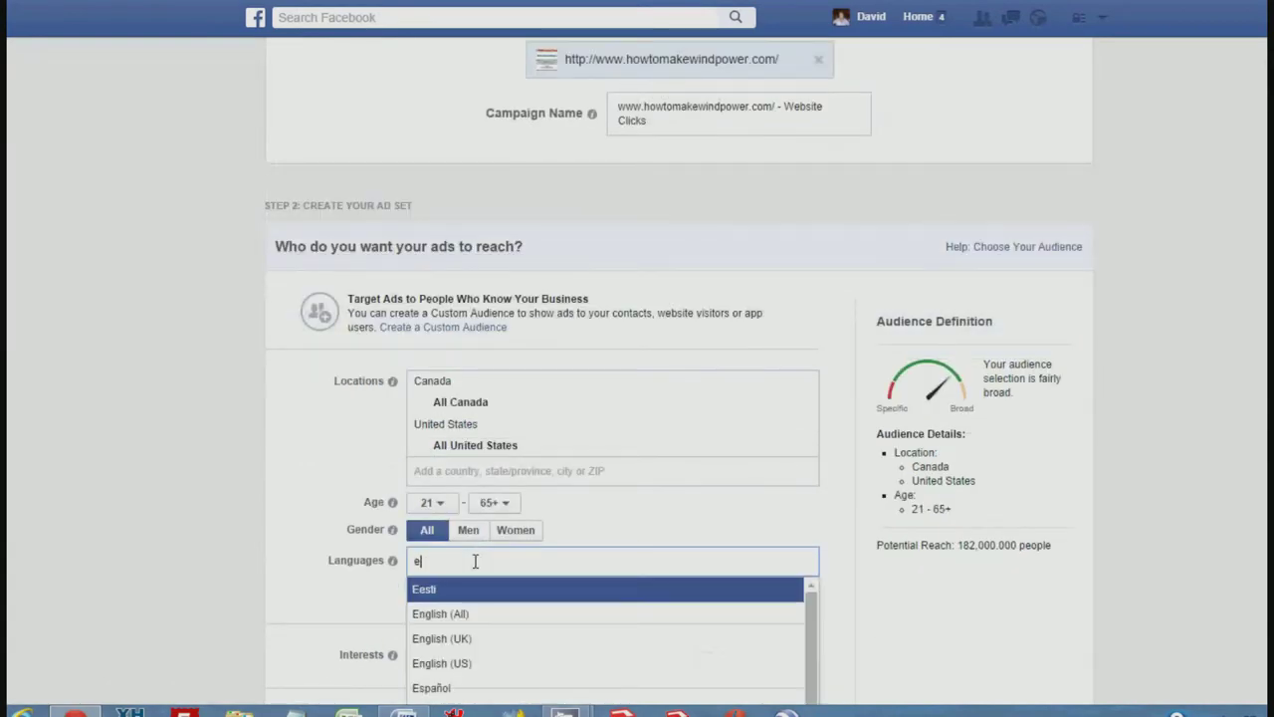
pyautogui.click(464, 614)
# Look through the additional demographic categories available for targeting the audience.
pyautogui.scroll(-2, 481, 582)
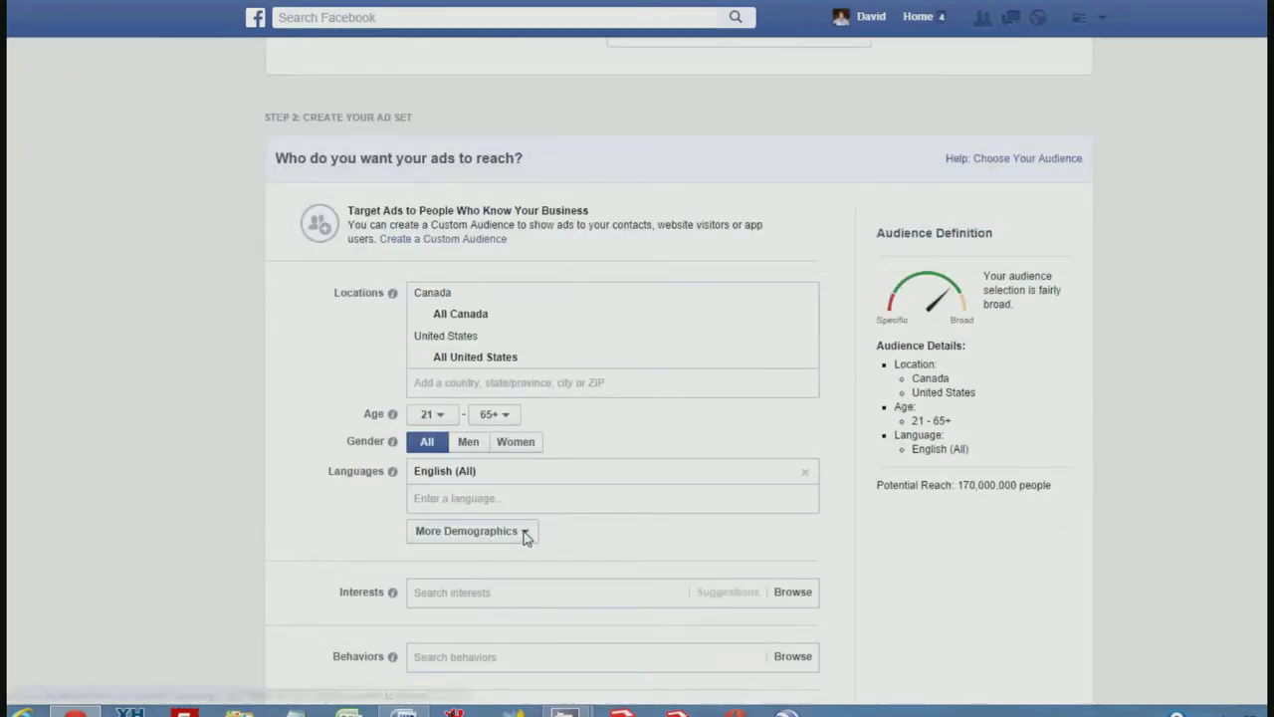
pyautogui.click(523, 534)
pyautogui.moveTo(491, 587)
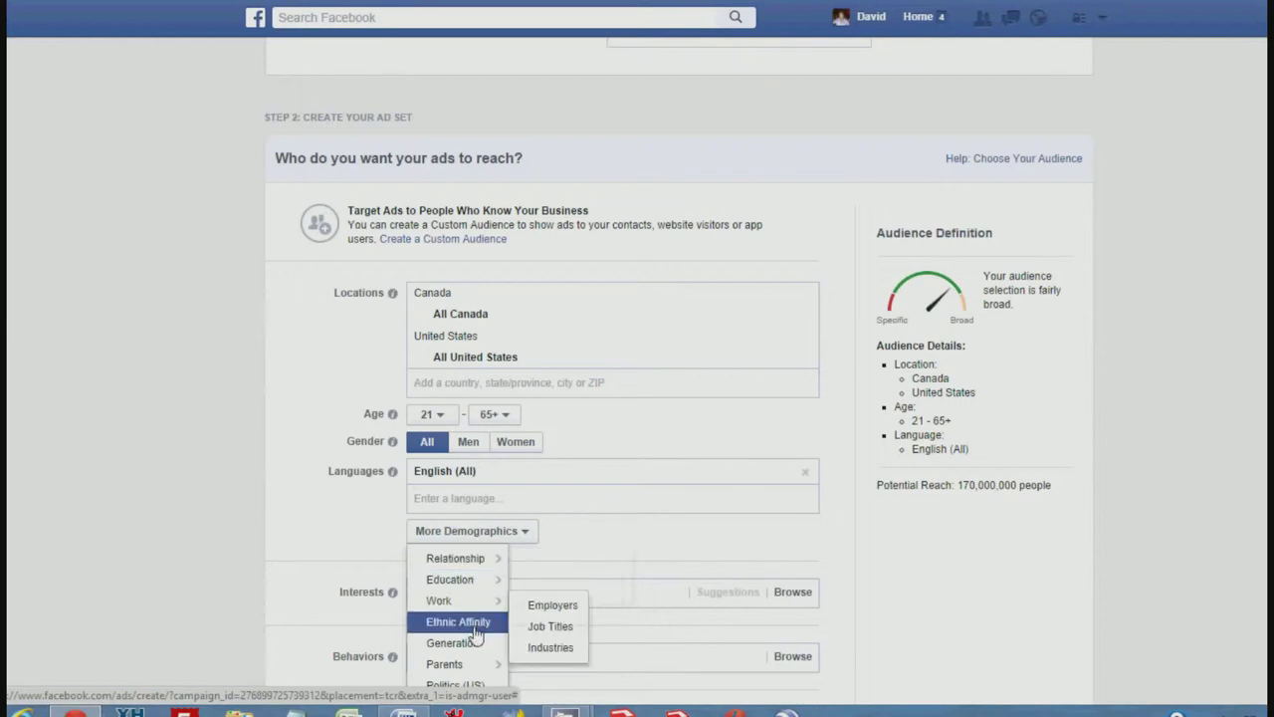
pyautogui.click(350, 536)
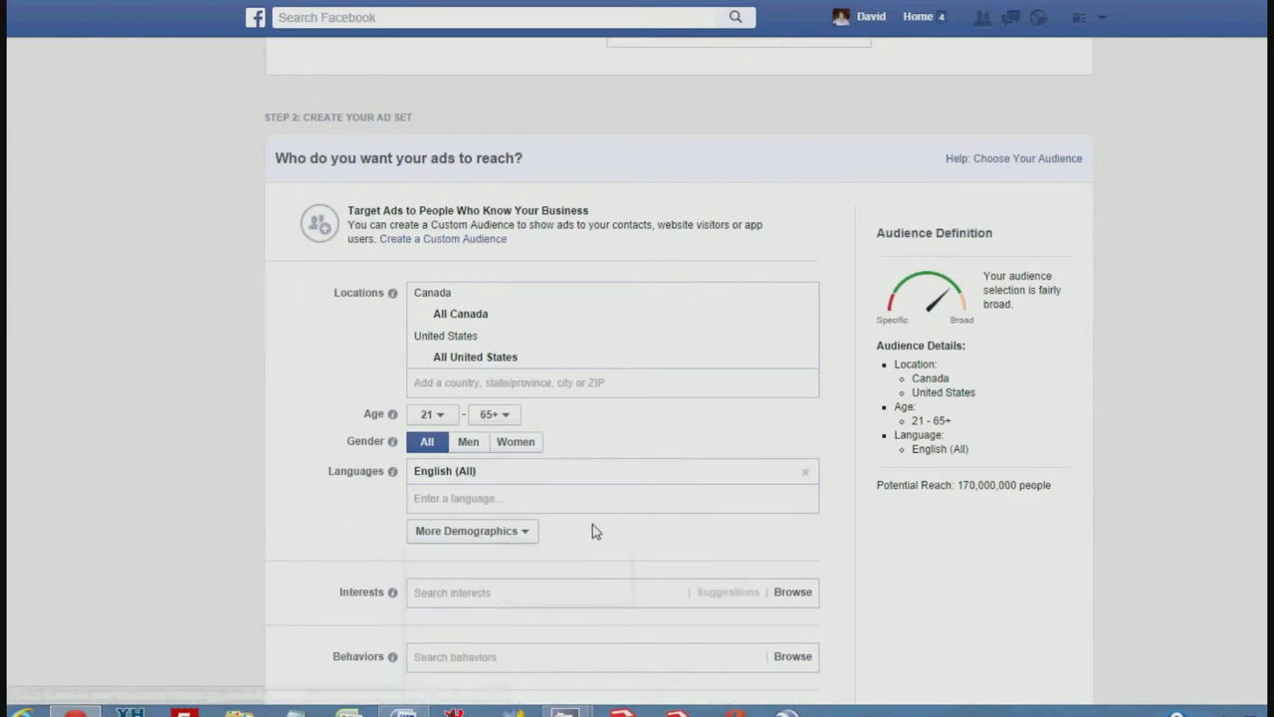
# Search for wind-related interests and add Wind power and Wind turbine to the audience targeting.
pyautogui.scroll(-3, 594, 529)
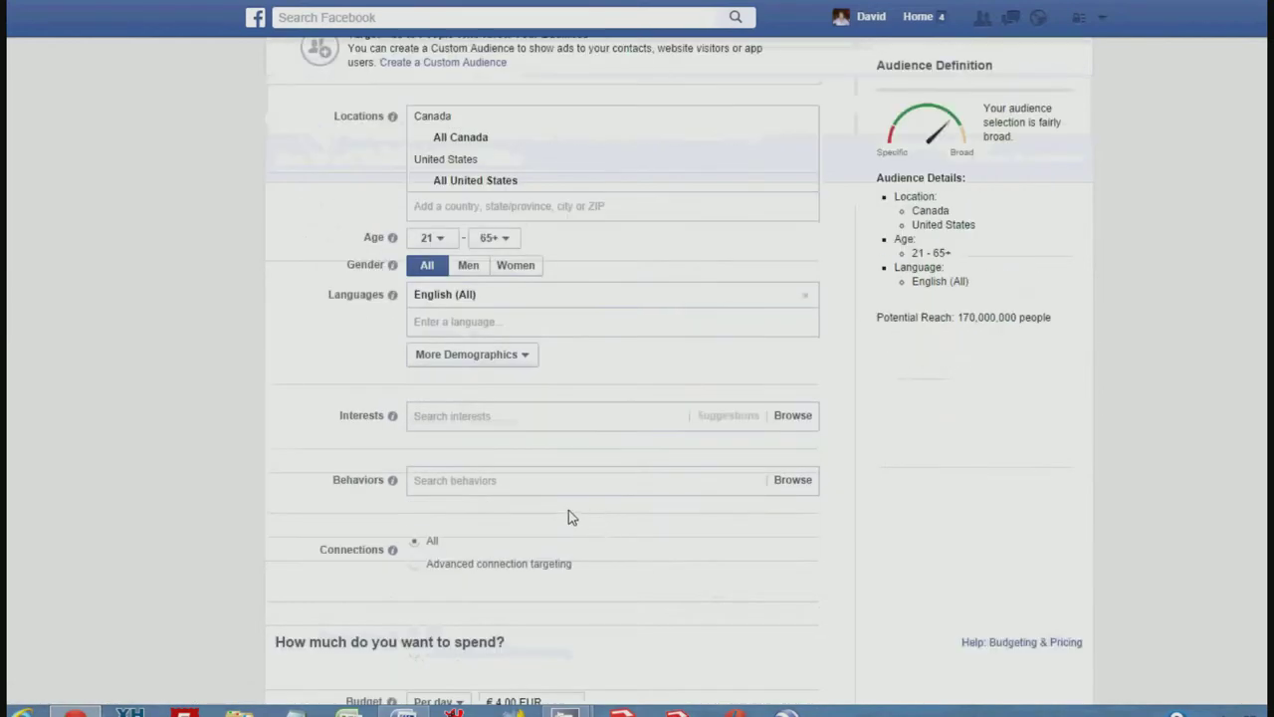
pyautogui.click(457, 416)
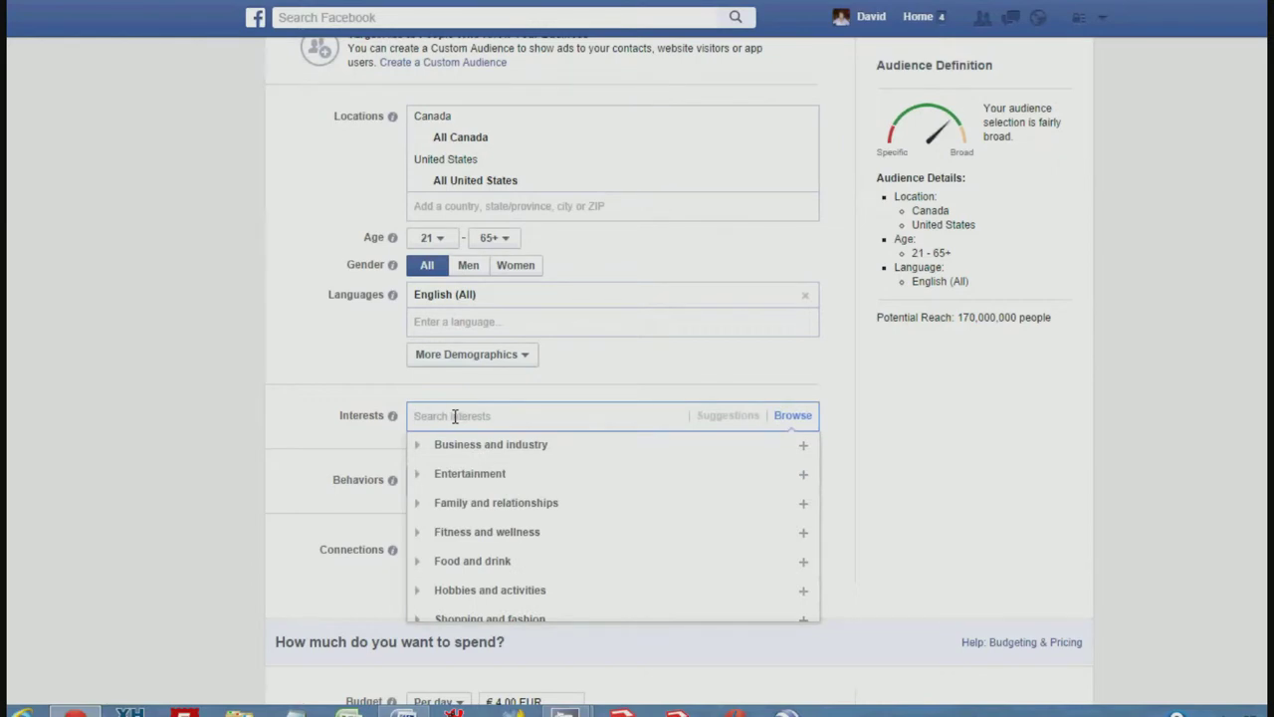
pyautogui.write('wind gene')
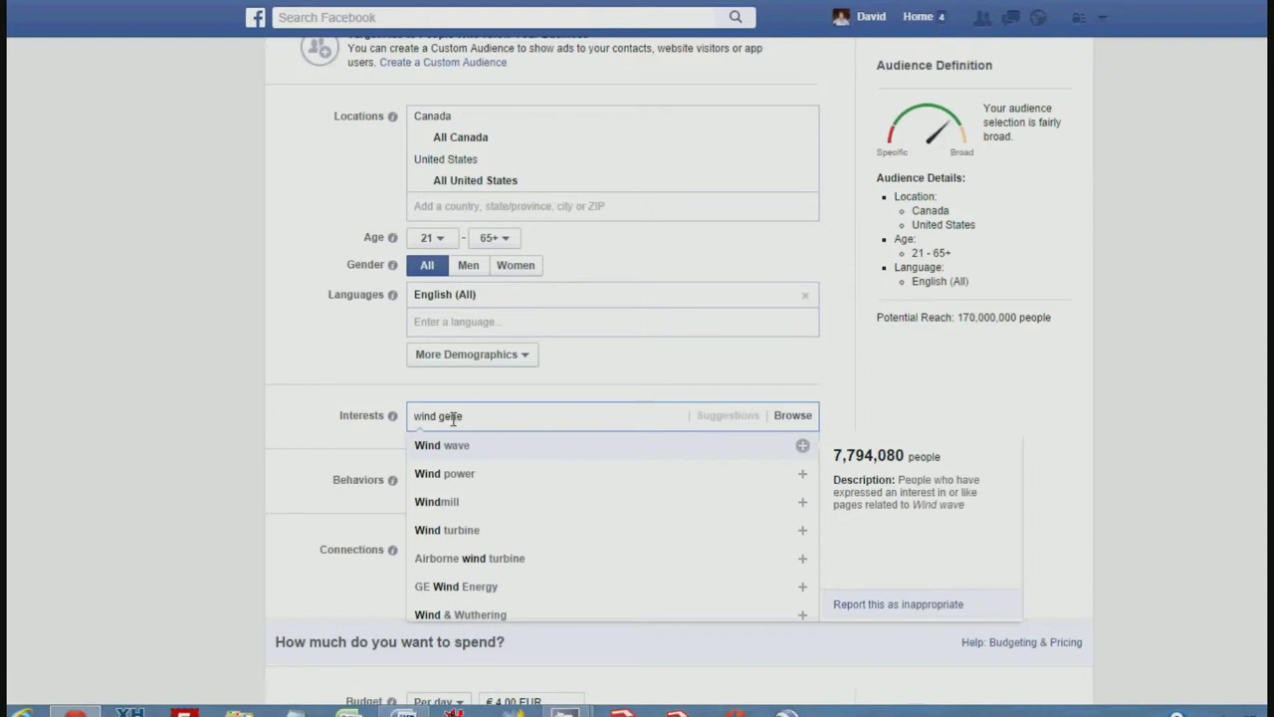
pyautogui.click(457, 475)
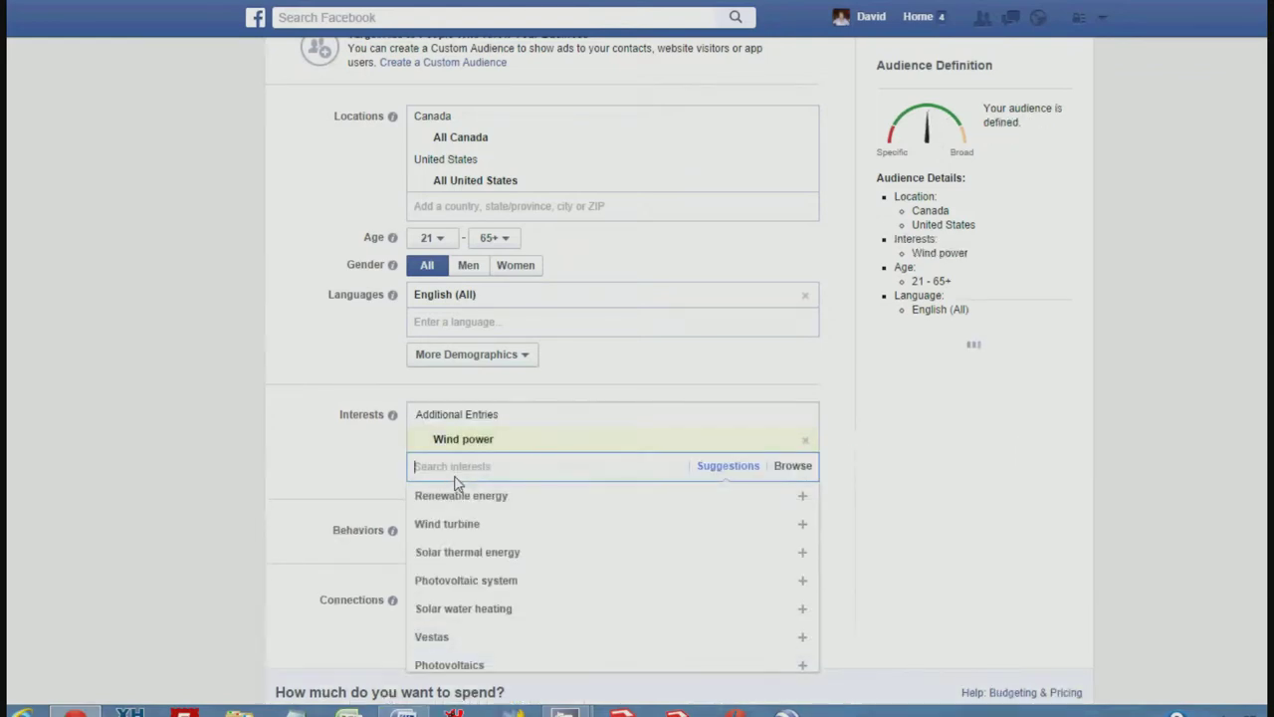
pyautogui.write('wind gen')
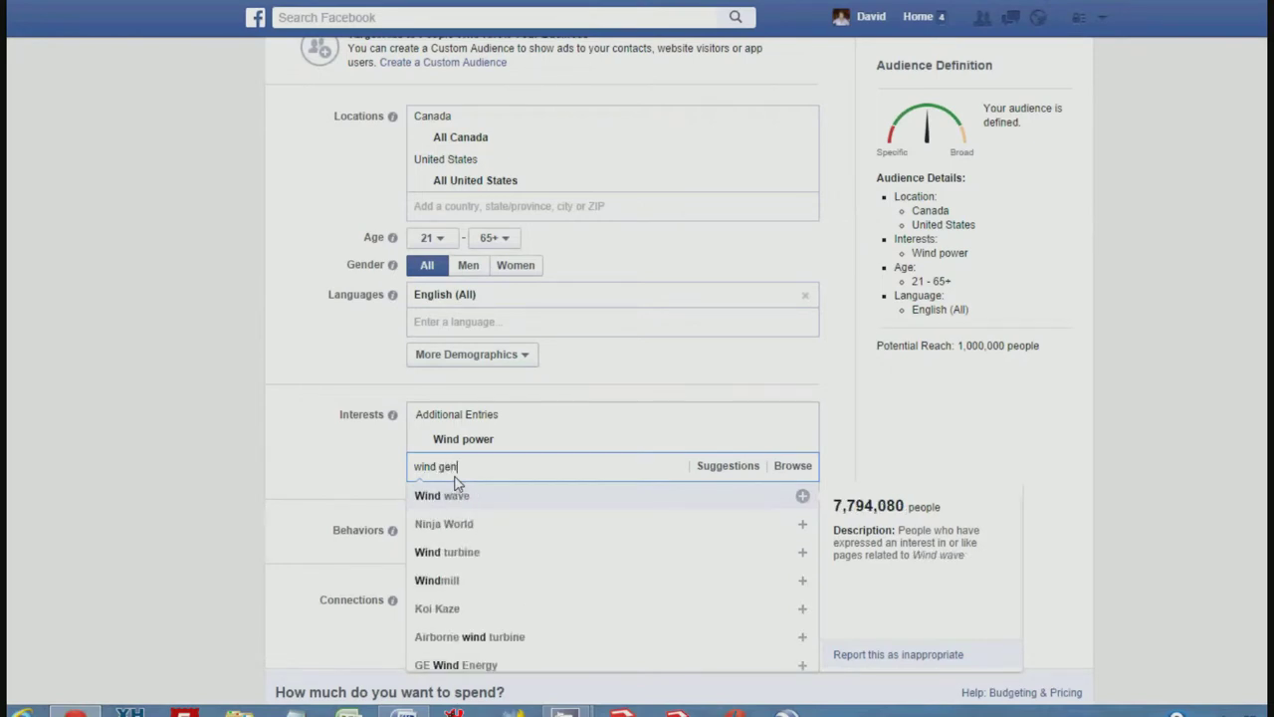
pyautogui.click(454, 563)
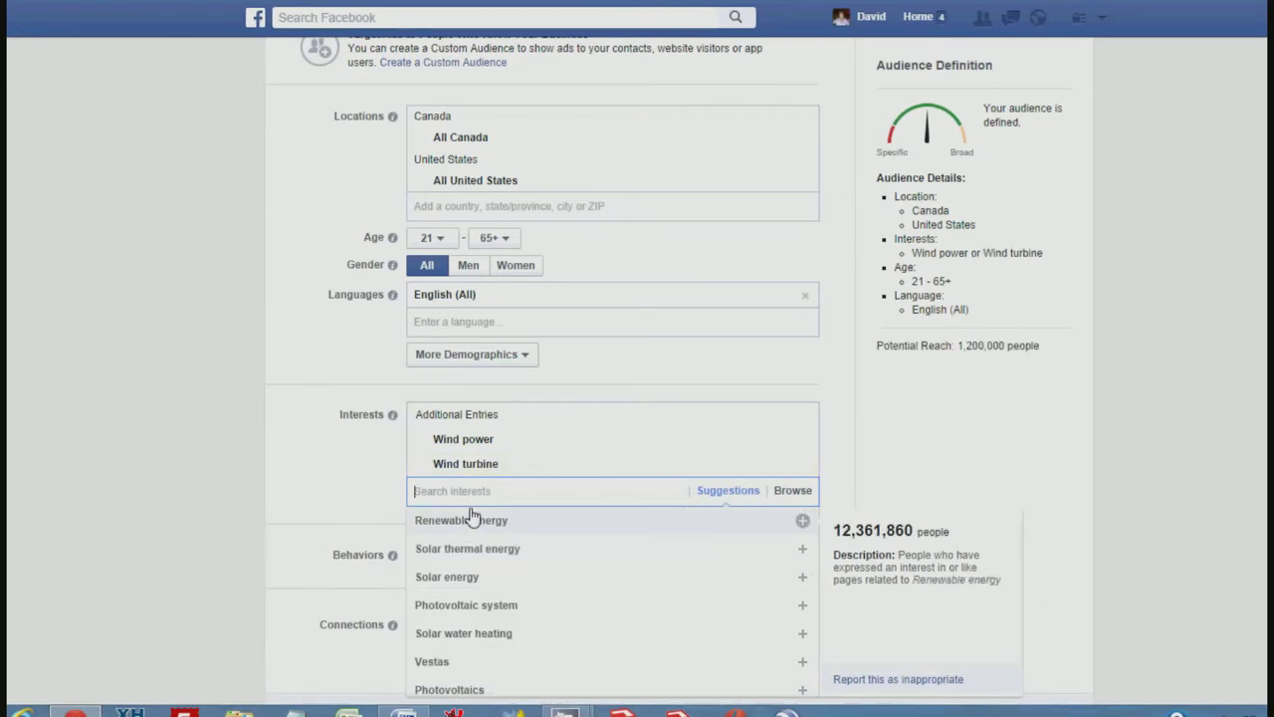
# Add wind energy and the suggested Renewable energy to the audience interests, and check the remaining suggestions.
pyautogui.write('w')
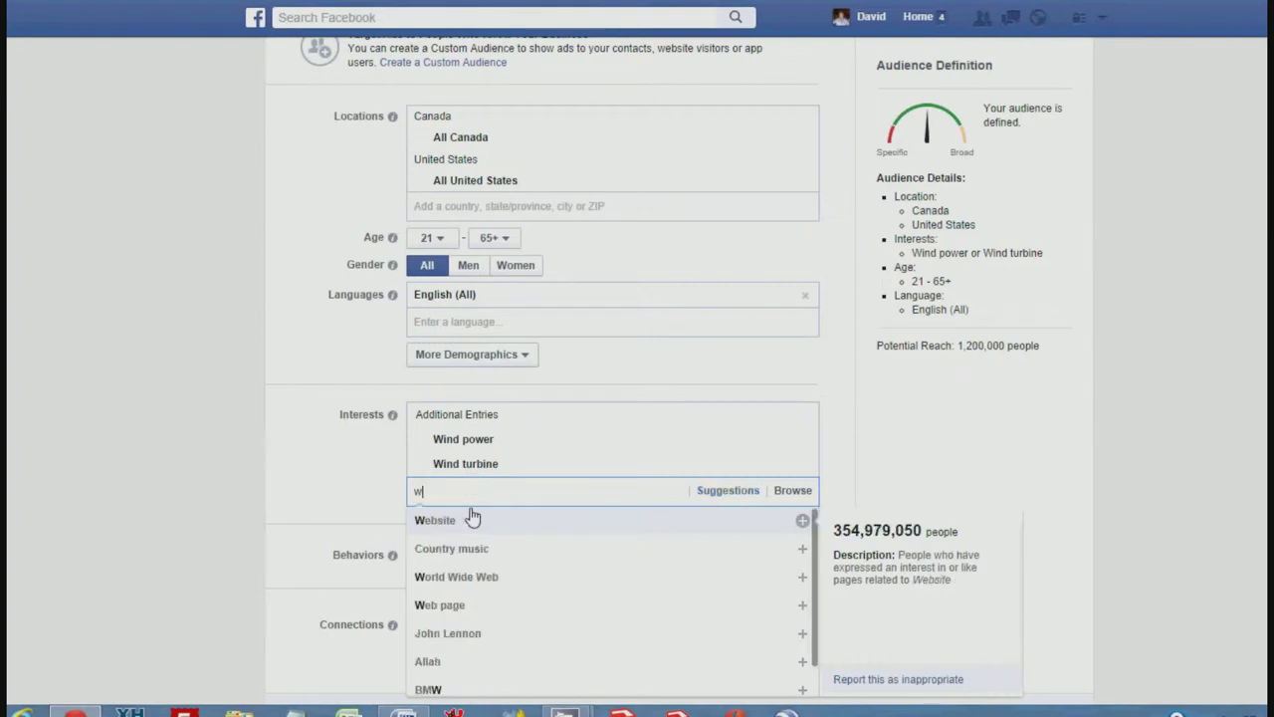
pyautogui.write('ind ener')
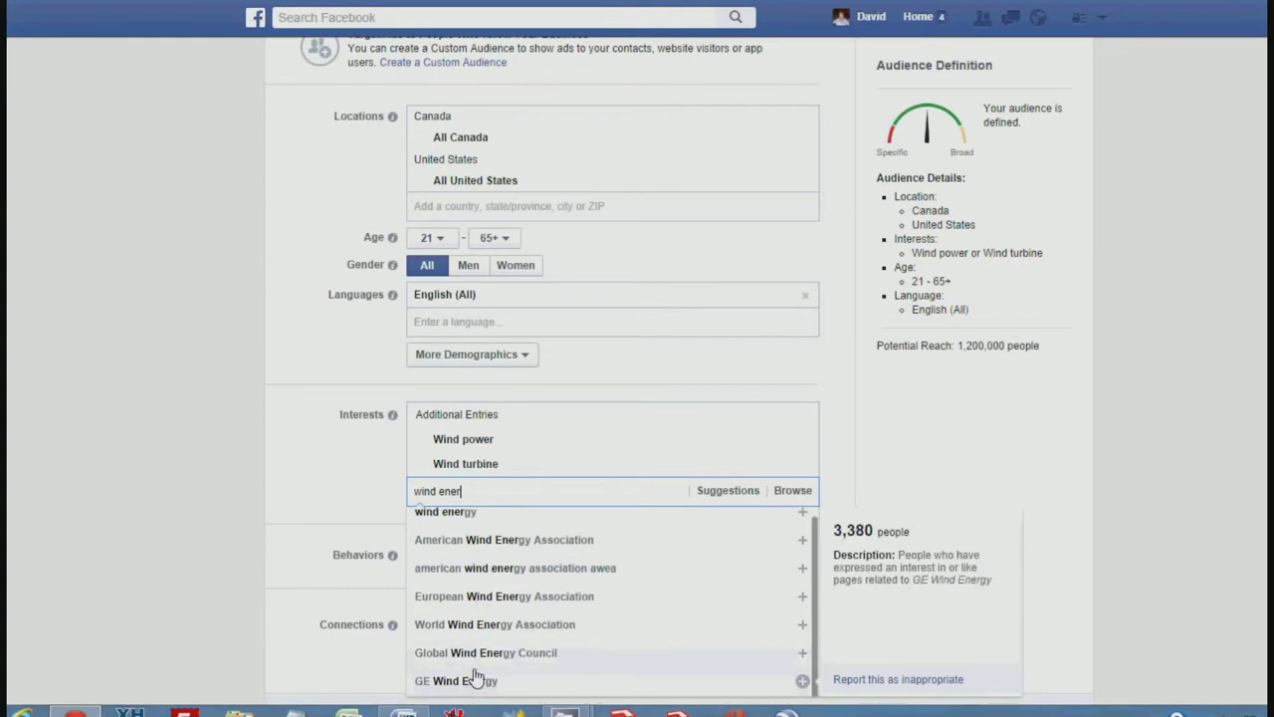
pyautogui.click(448, 523)
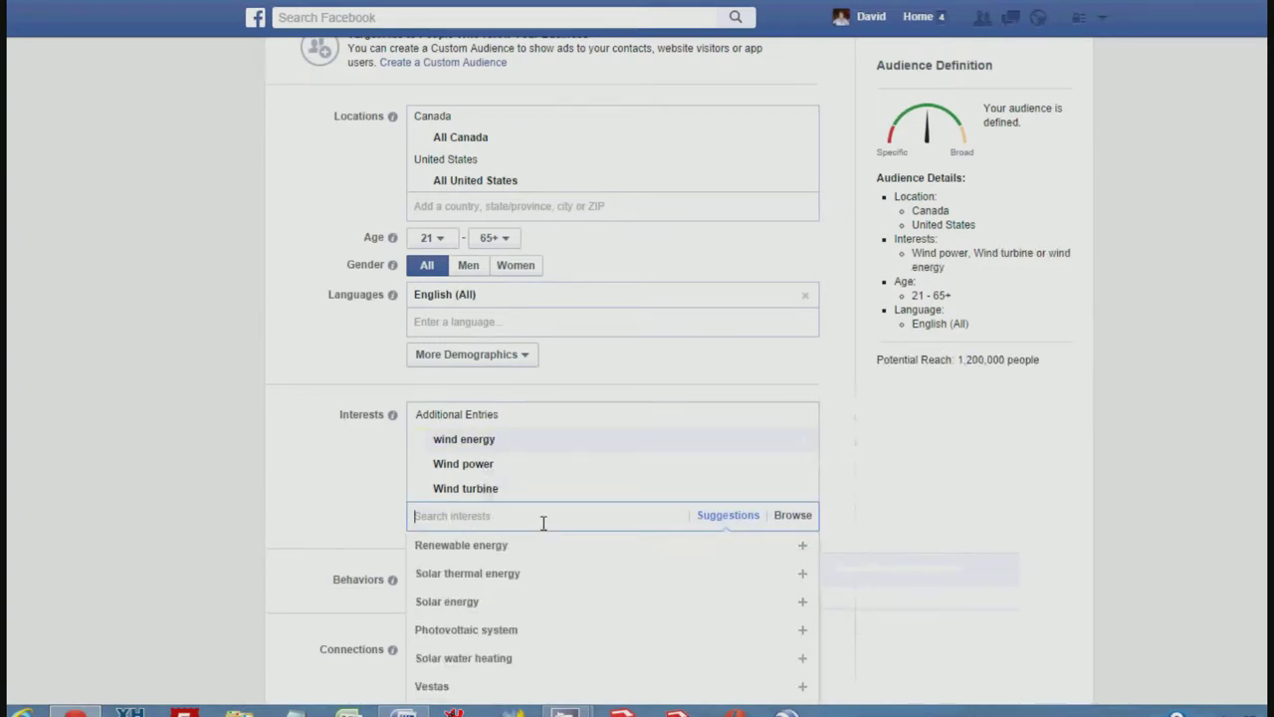
pyautogui.click(492, 548)
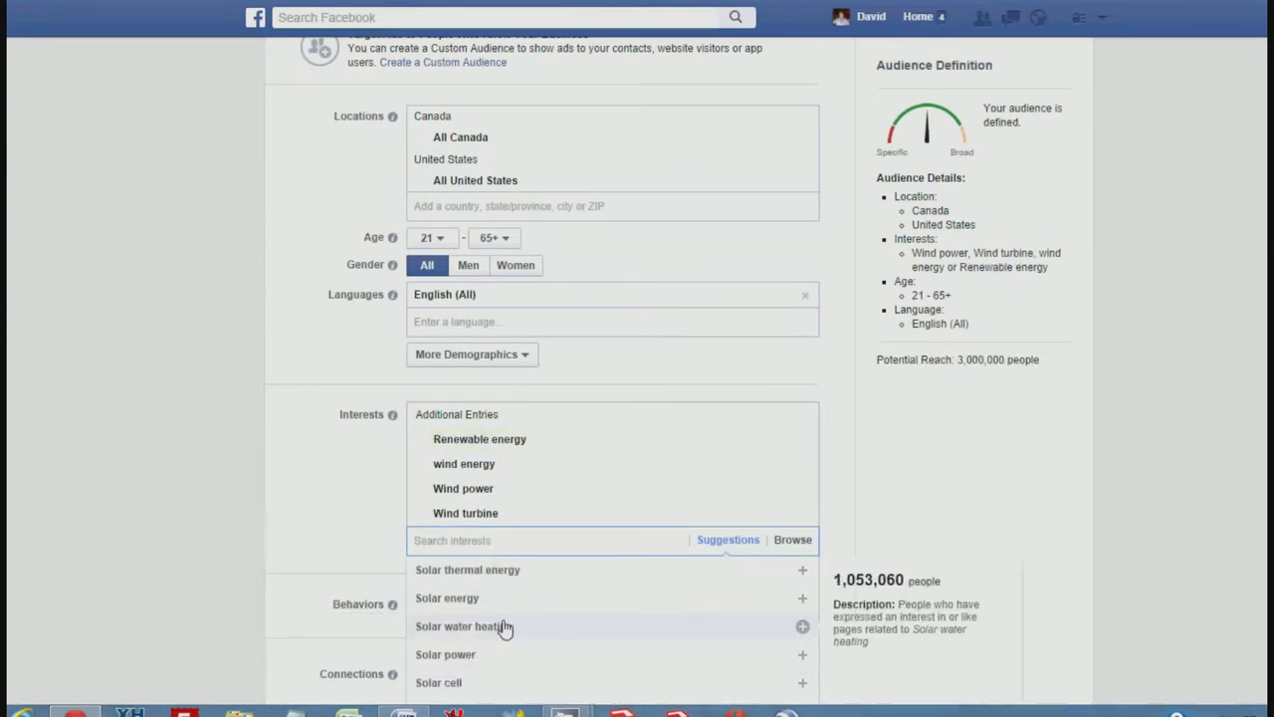
pyautogui.scroll(-2, 505, 618)
pyautogui.scroll(-4, 505, 611)
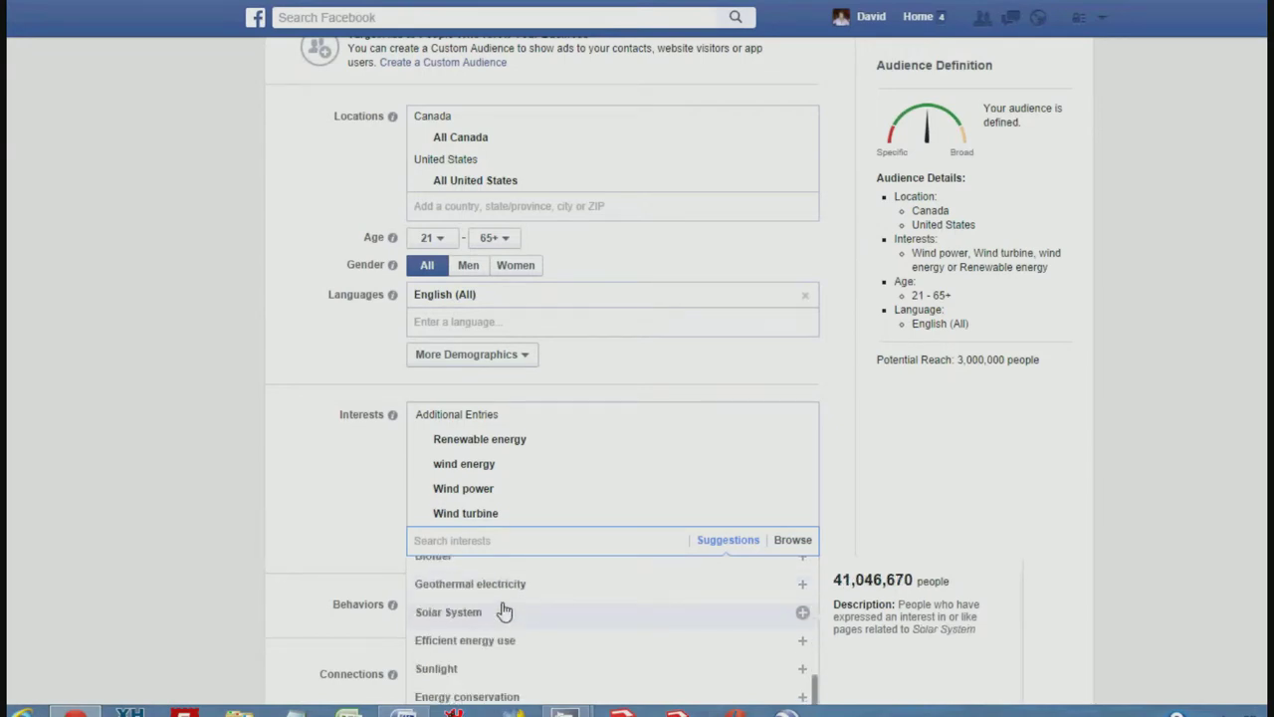
pyautogui.click(364, 533)
# Examine the available behavior categories and the advanced connection targeting options, keeping connections set to All.
pyautogui.scroll(-1, 426, 548)
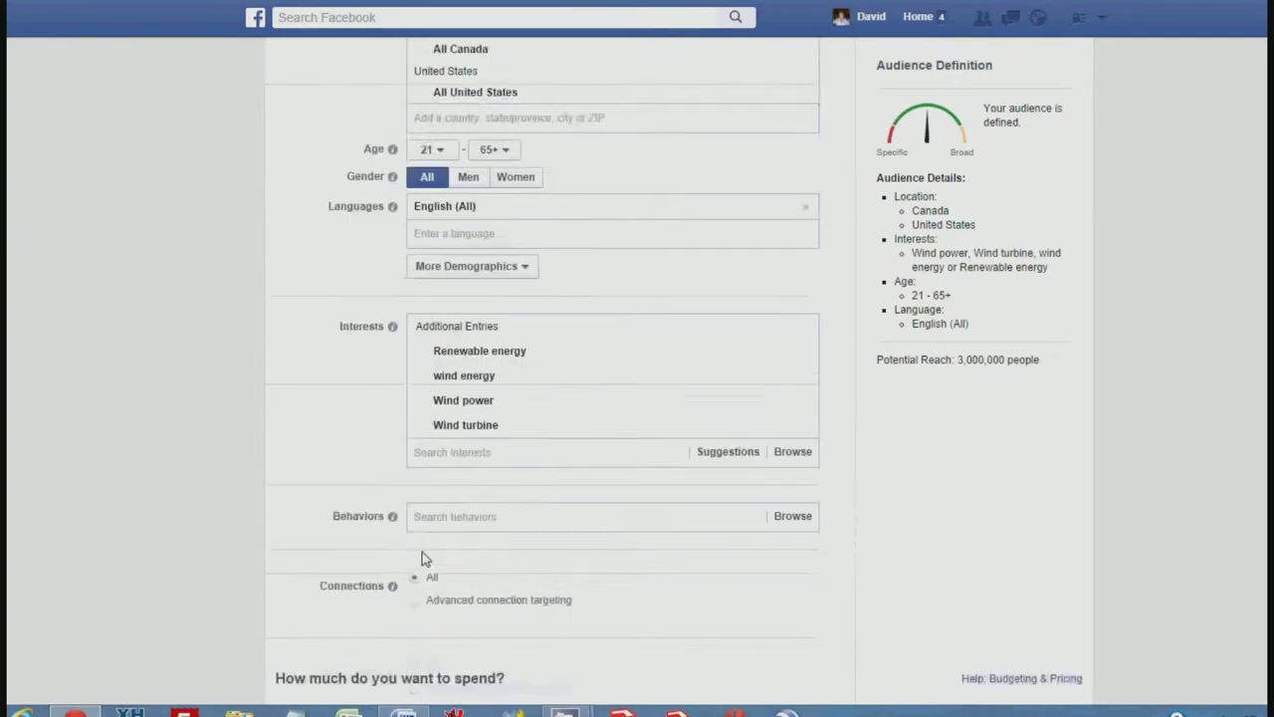
pyautogui.scroll(-1, 422, 558)
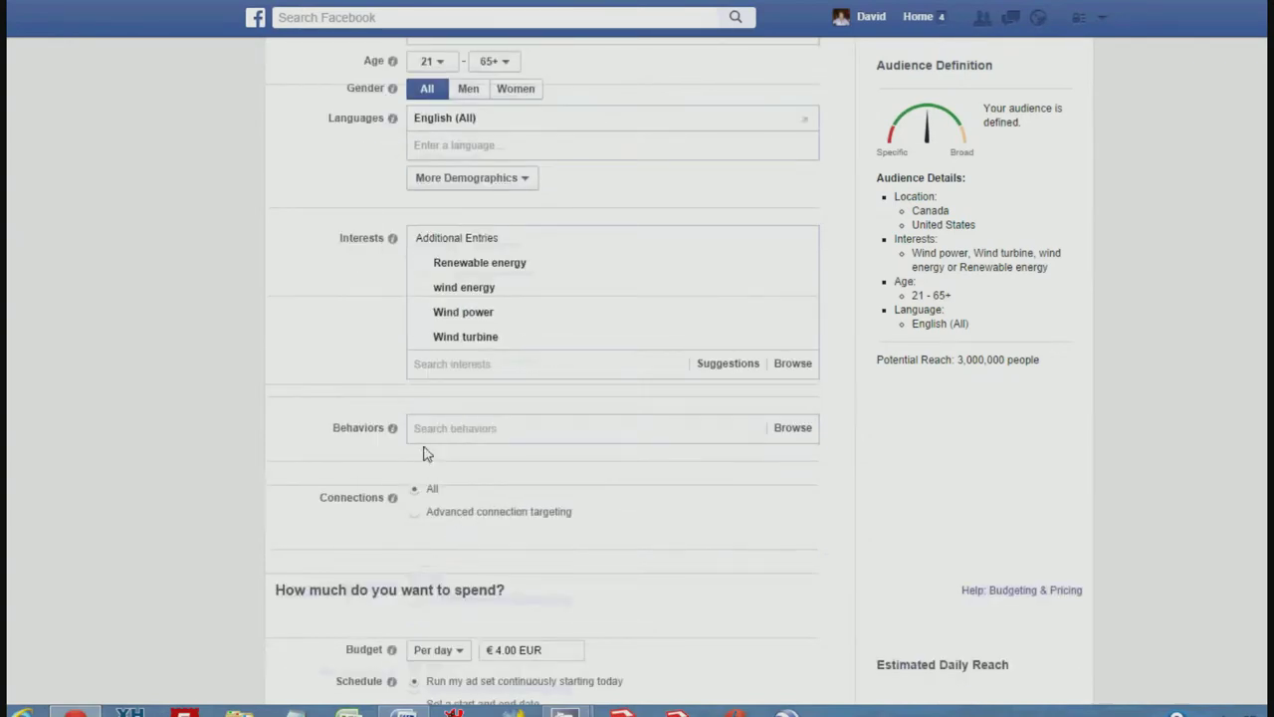
pyautogui.click(785, 430)
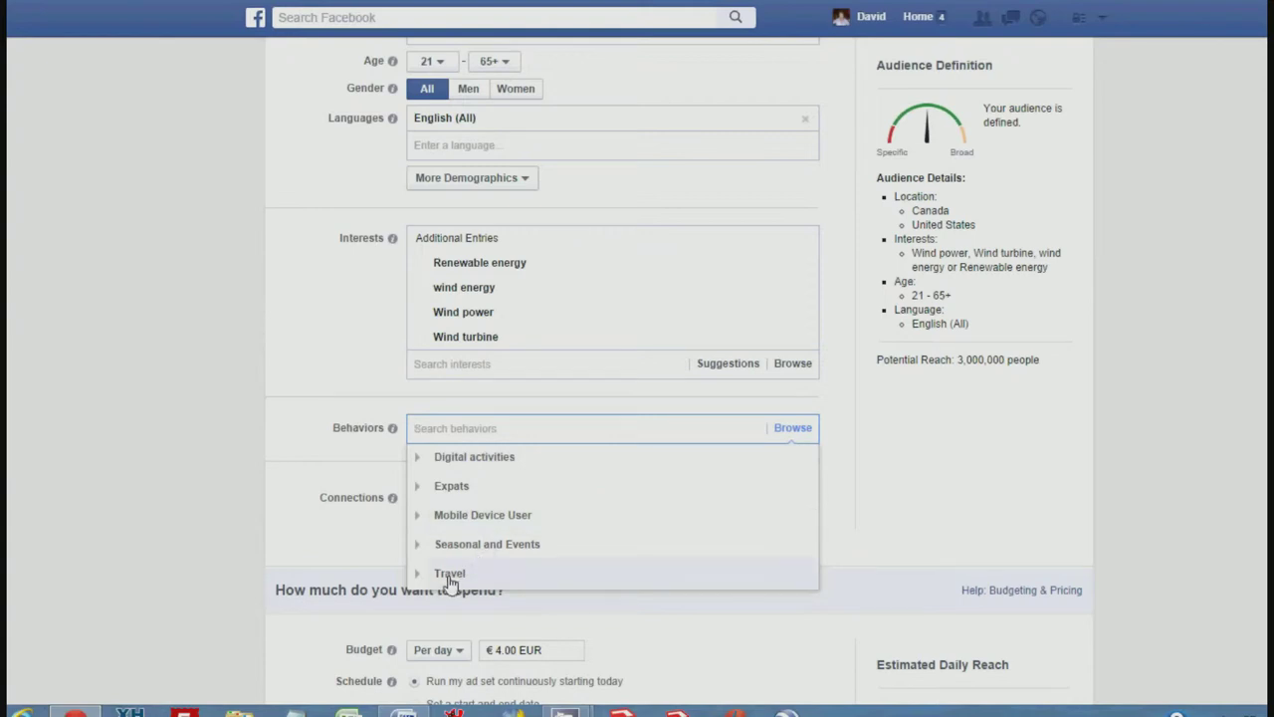
pyautogui.click(353, 374)
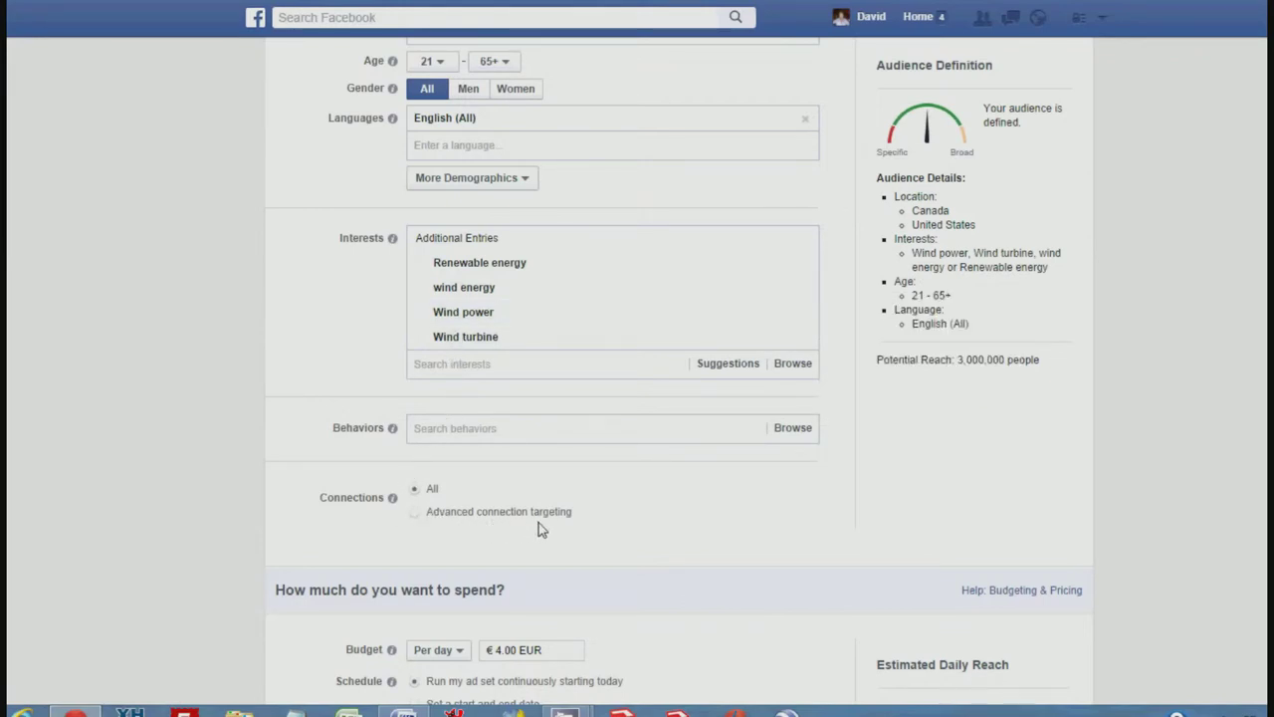
pyautogui.click(415, 513)
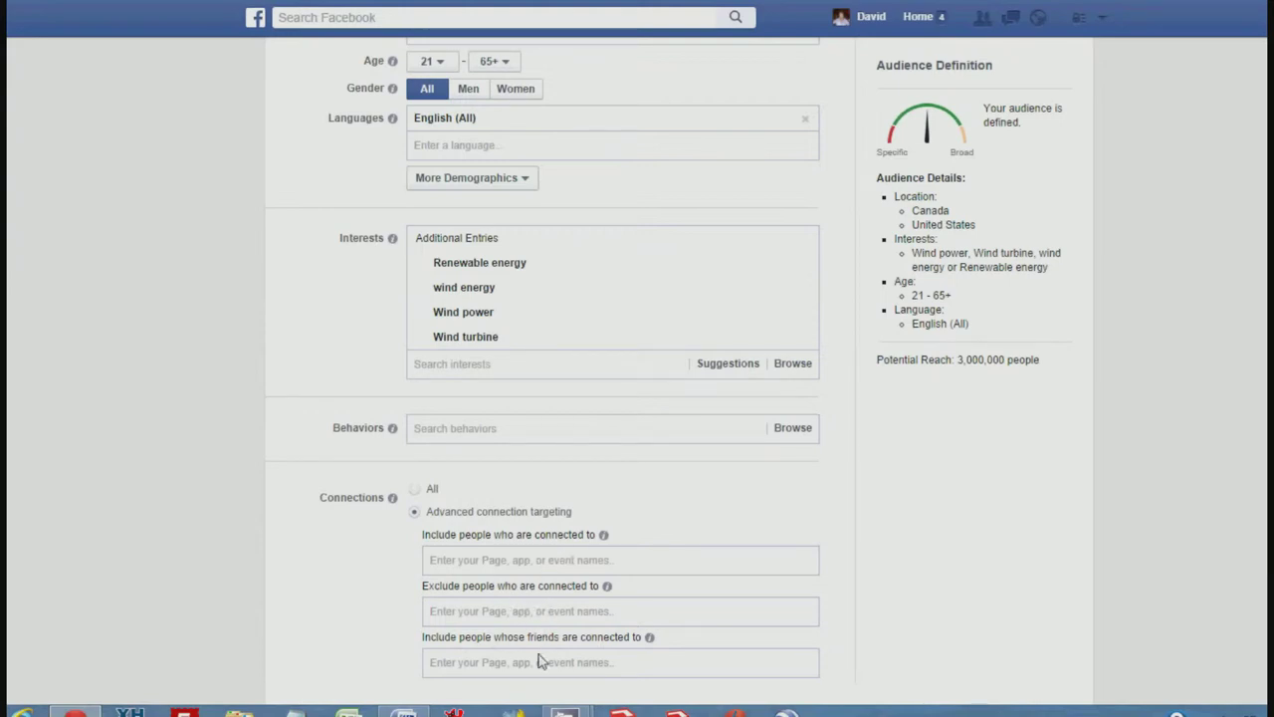
pyautogui.click(416, 491)
# Schedule the ad set with a start and end date, ending on 3/16/2015.
pyautogui.scroll(-2, 530, 499)
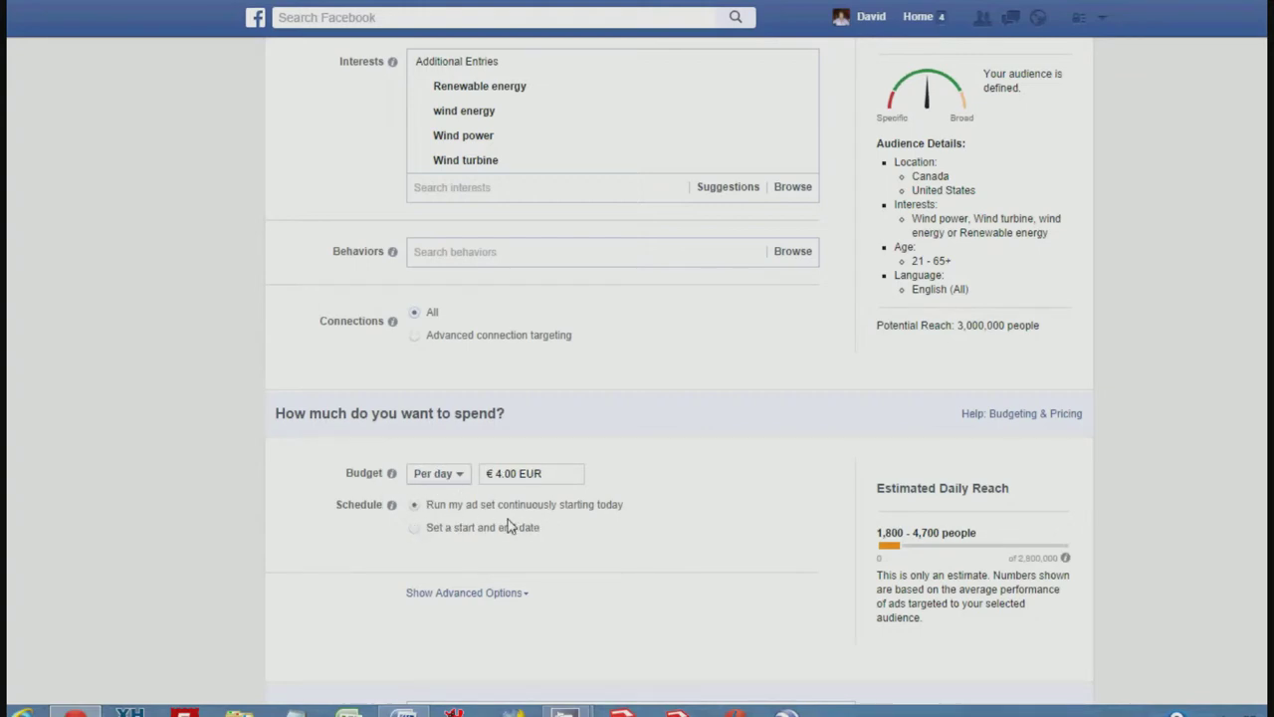
pyautogui.click(415, 529)
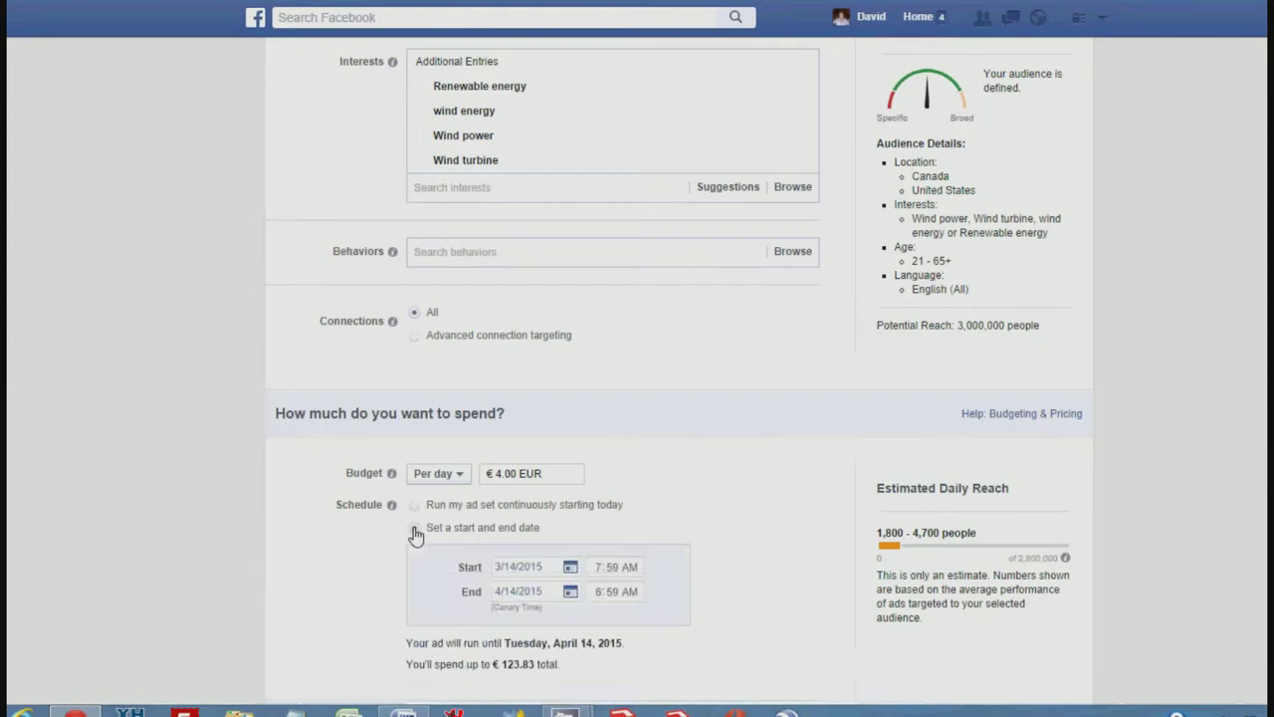
pyautogui.click(570, 593)
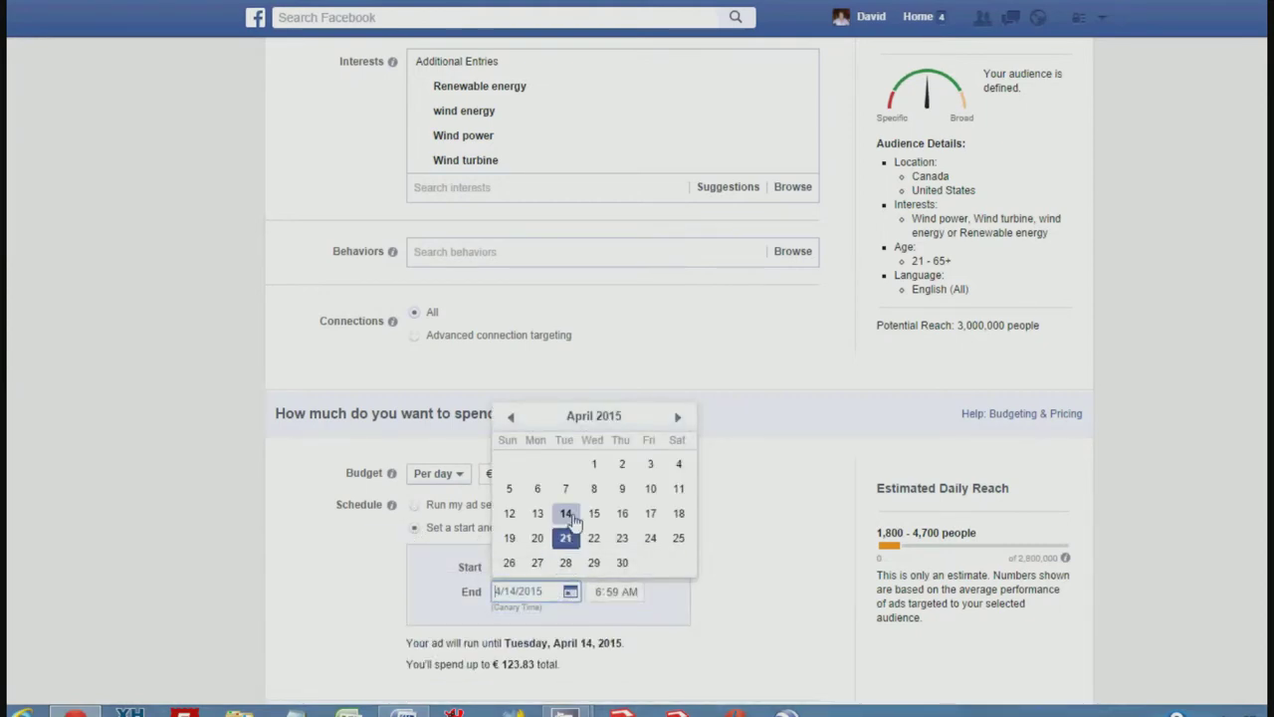
pyautogui.click(511, 417)
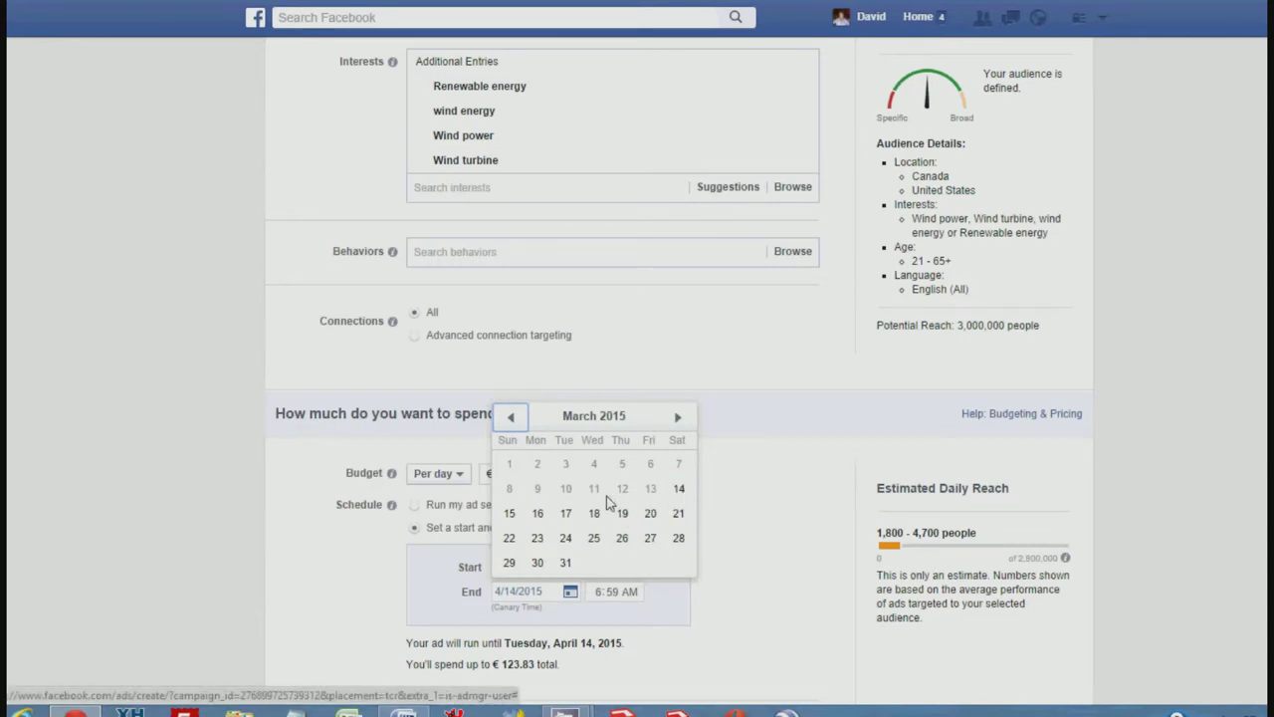
pyautogui.click(539, 516)
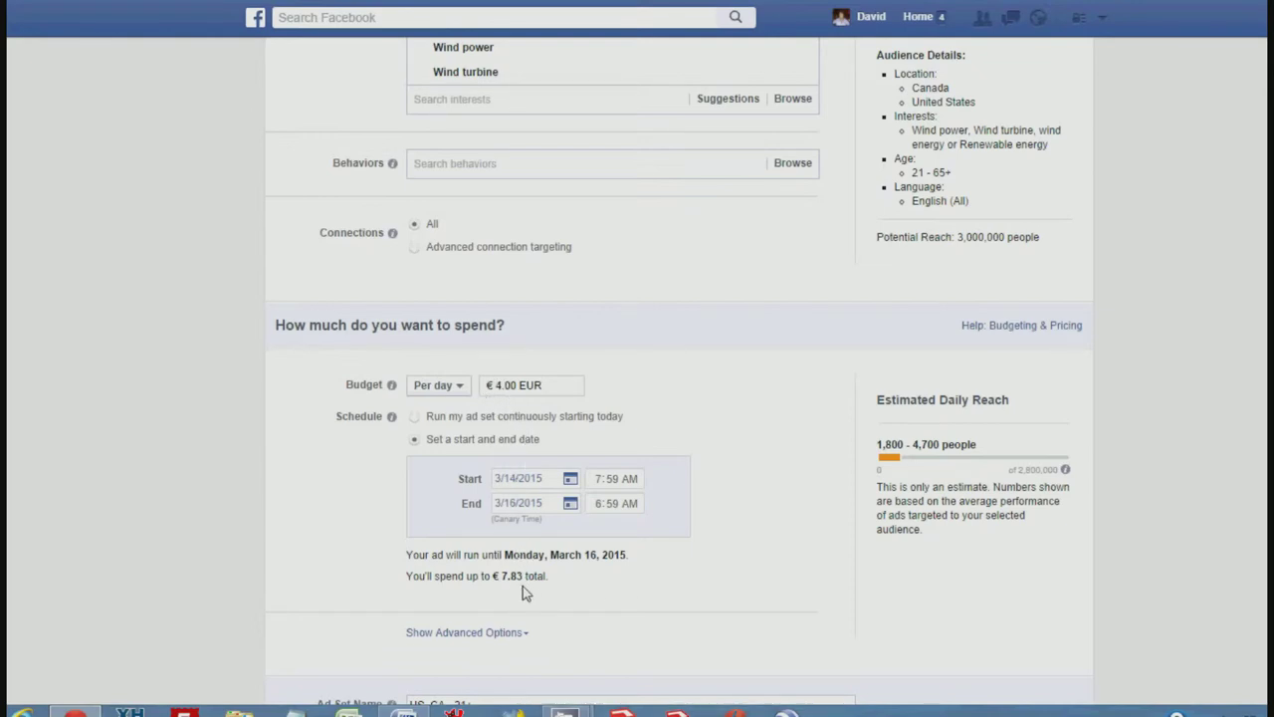
# Review the advanced bidding options, keeping the pricing on getting the most website clicks at the best price, and hide them again.
pyautogui.scroll(-2, 519, 588)
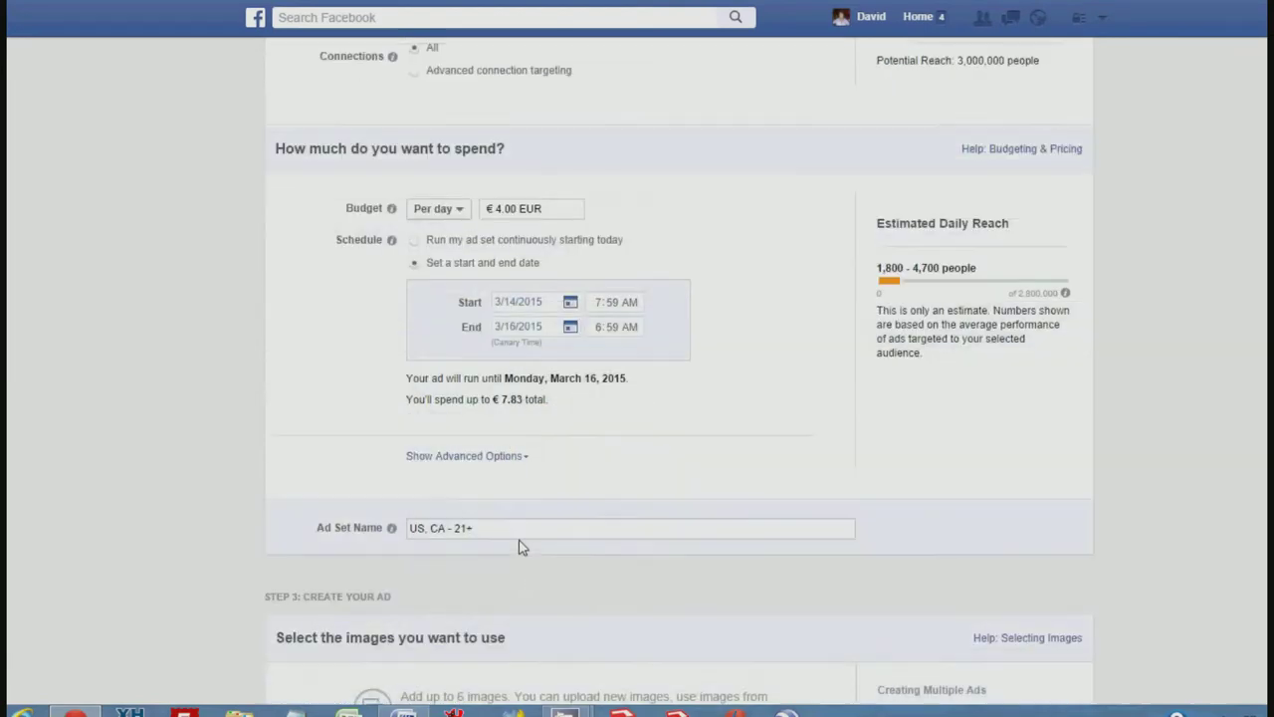
pyautogui.click(519, 457)
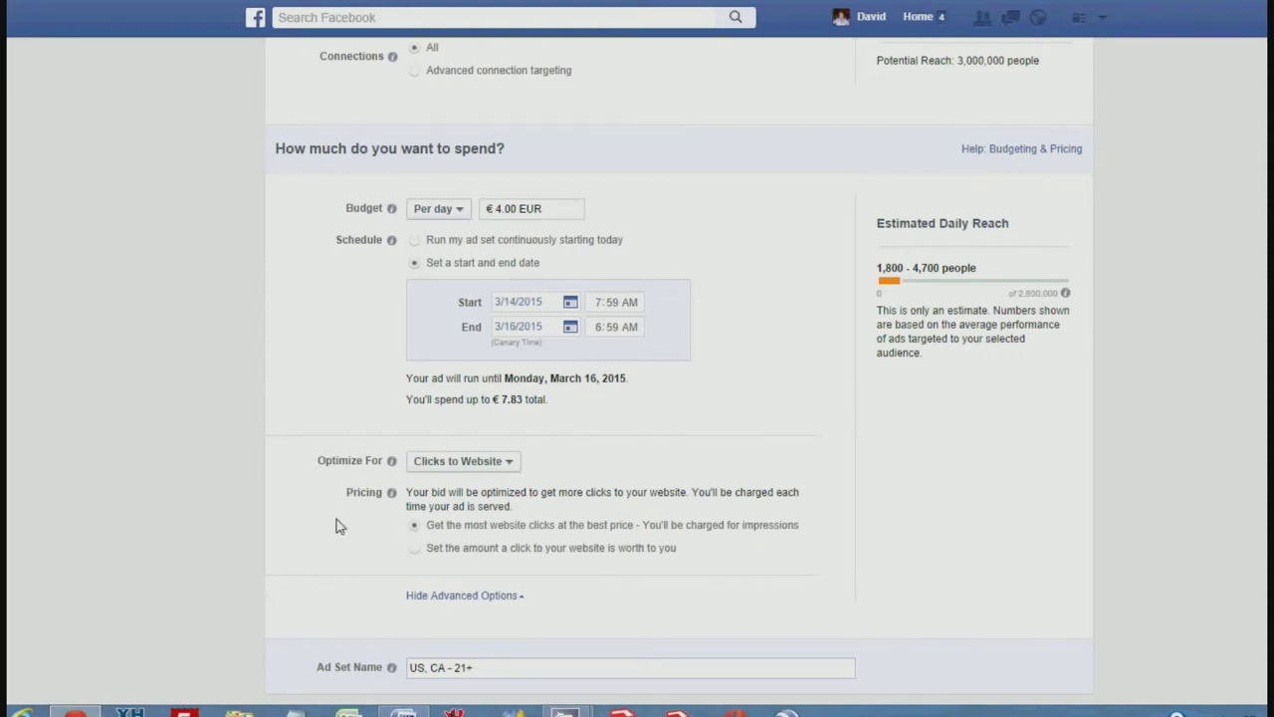
pyautogui.click(415, 527)
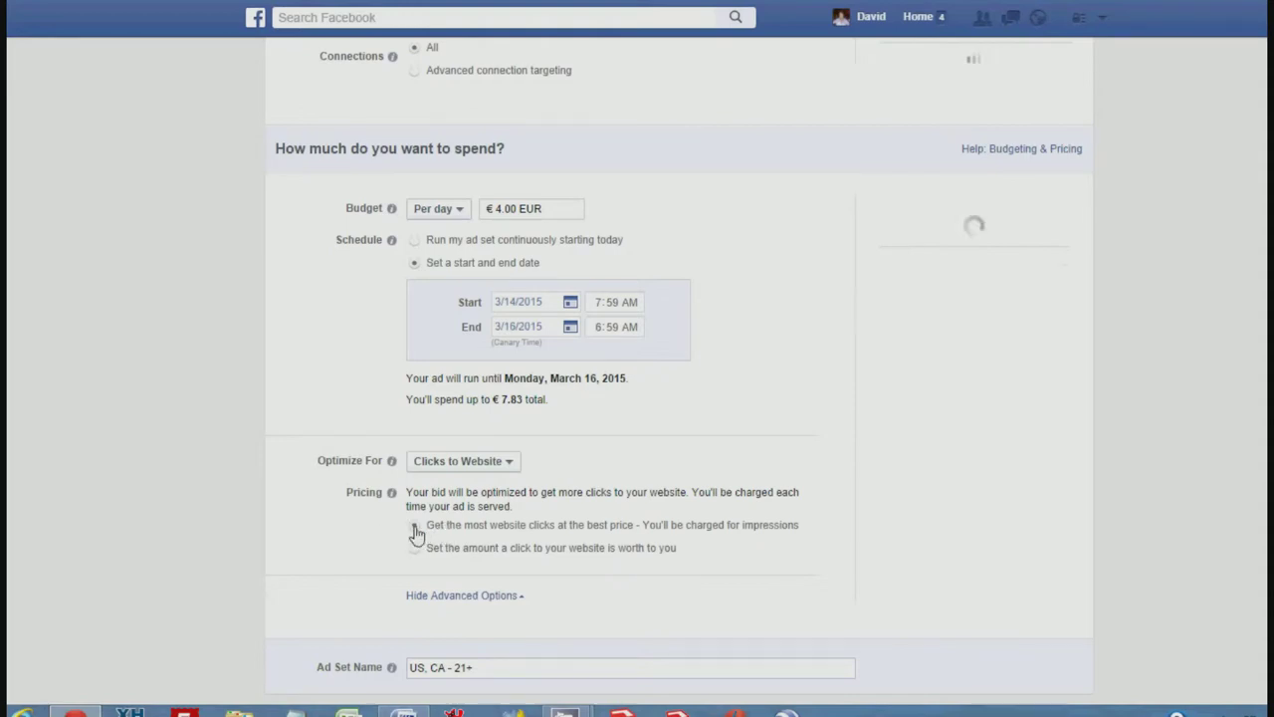
pyautogui.scroll(-1, 328, 545)
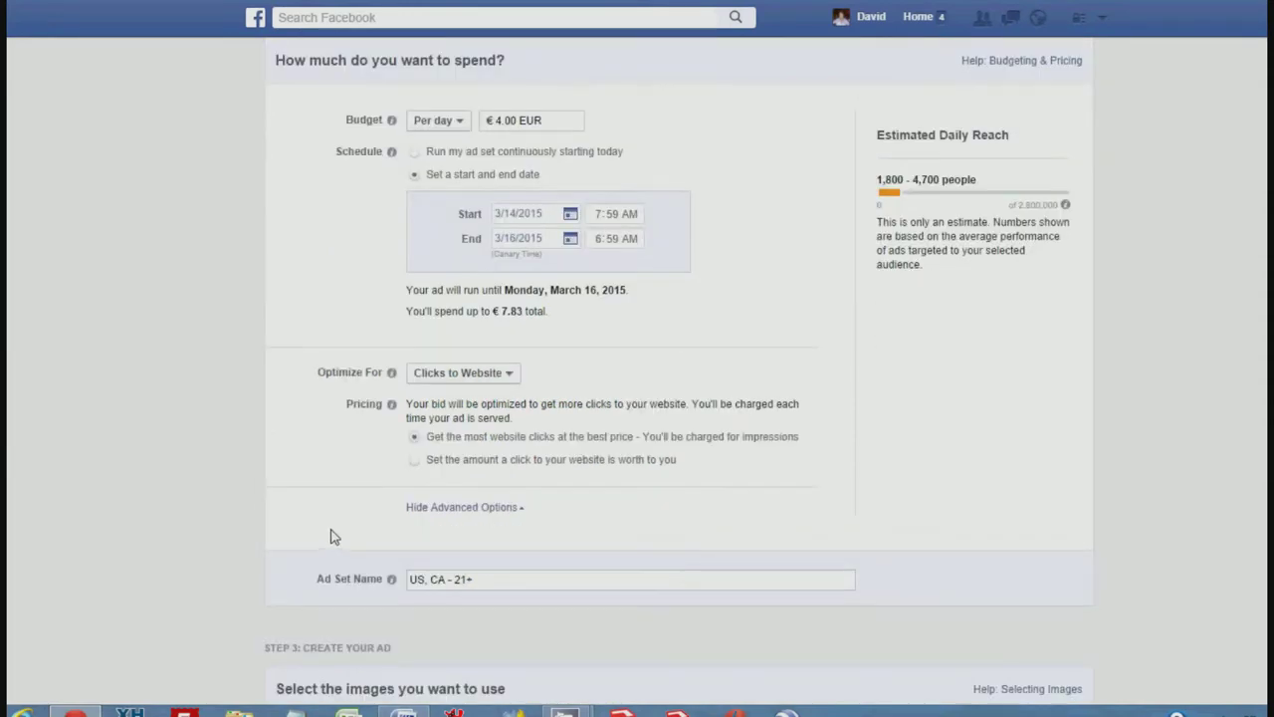
pyautogui.click(511, 510)
# Upload the house picture ..jpg from within the Blog Images folder as an additional ad image.
pyautogui.scroll(-3, 505, 509)
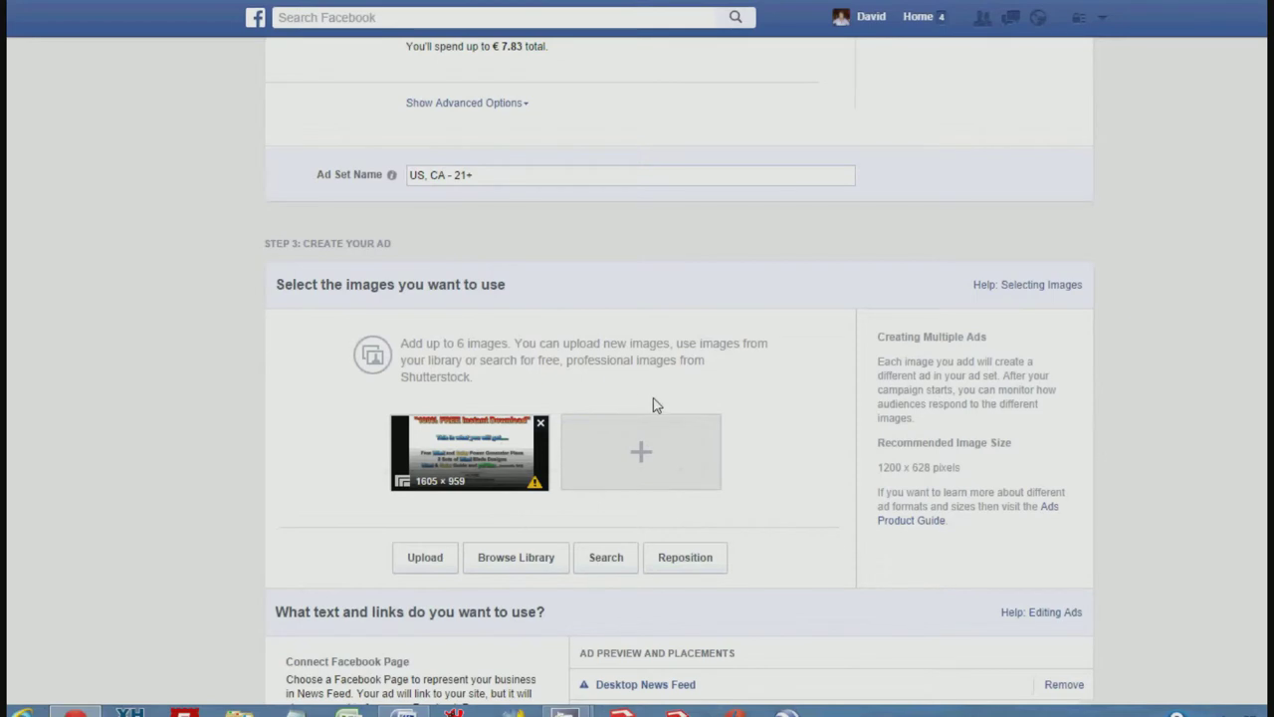
pyautogui.click(642, 455)
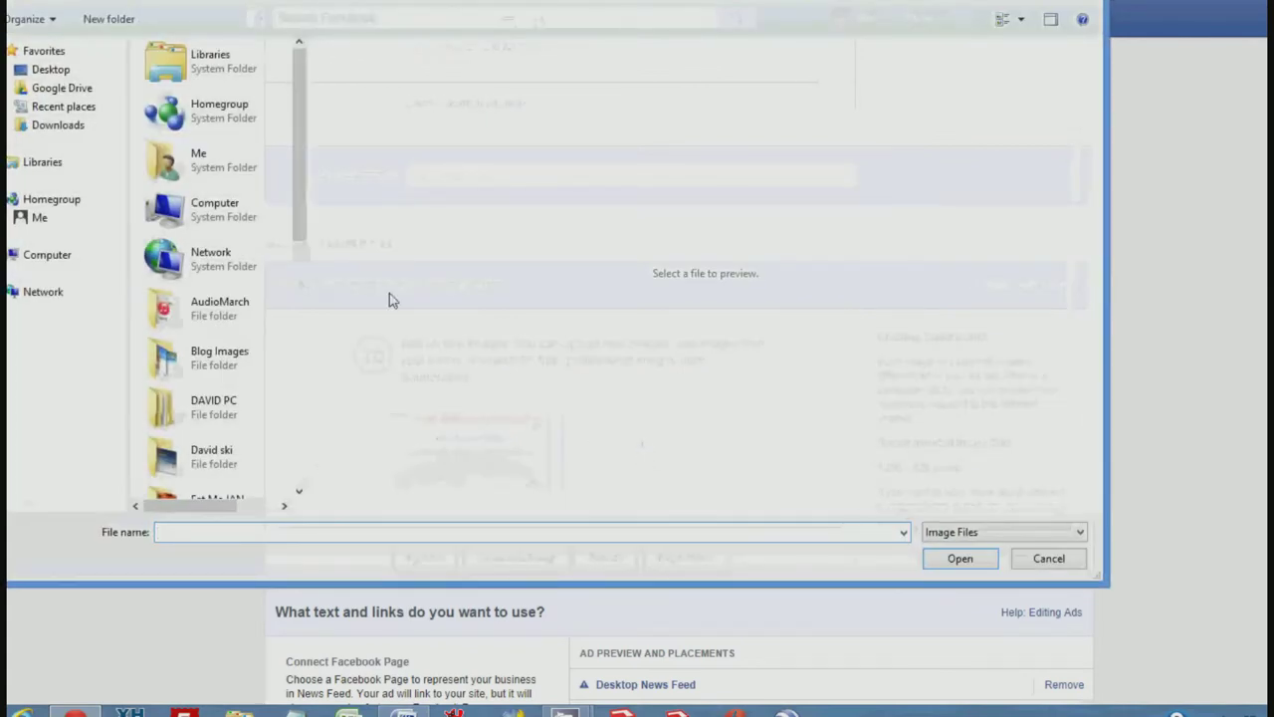
pyautogui.doubleClick(239, 353)
pyautogui.moveTo(298, 140); pyautogui.dragTo(327, 503)
pyautogui.doubleClick(186, 164)
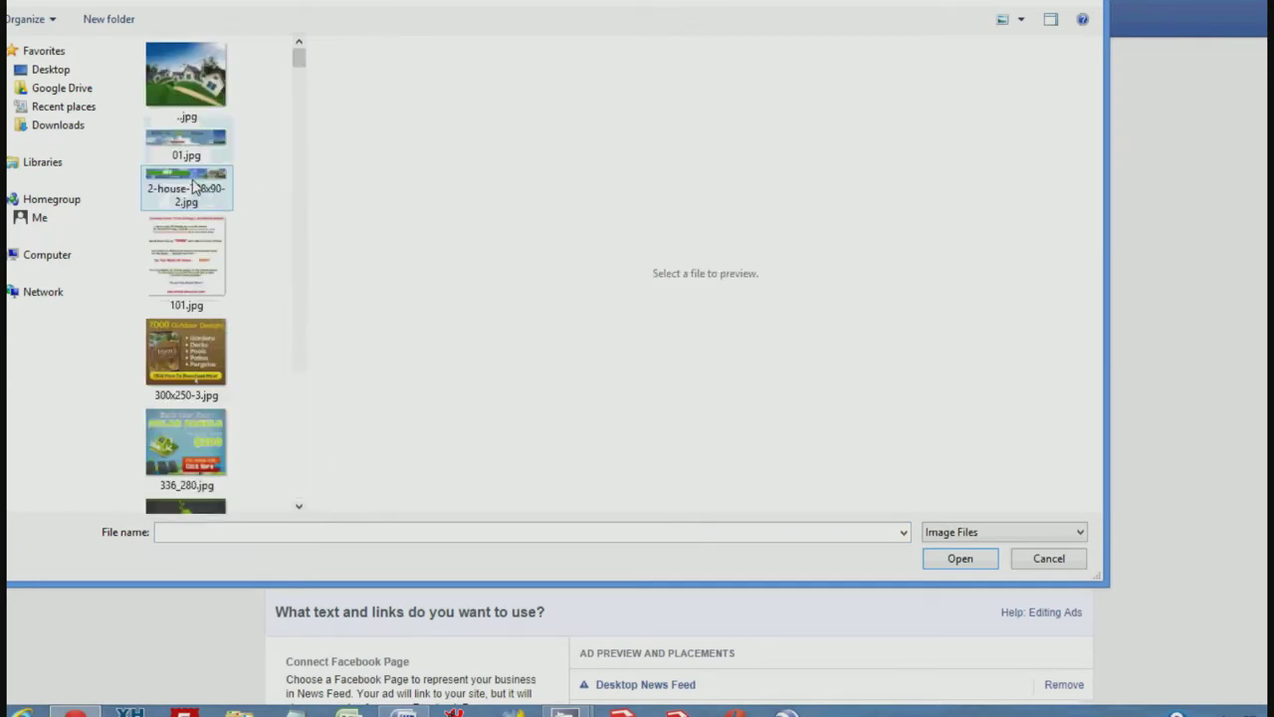
pyautogui.click(199, 79)
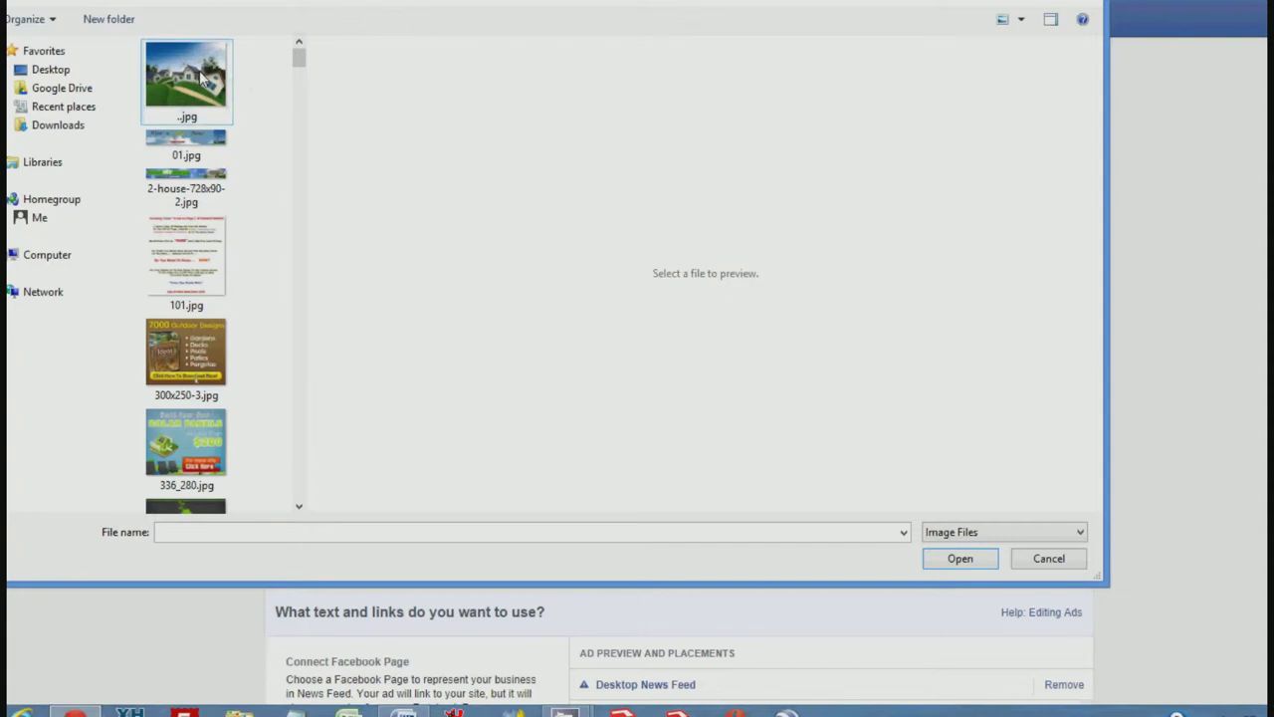
pyautogui.doubleClick(199, 80)
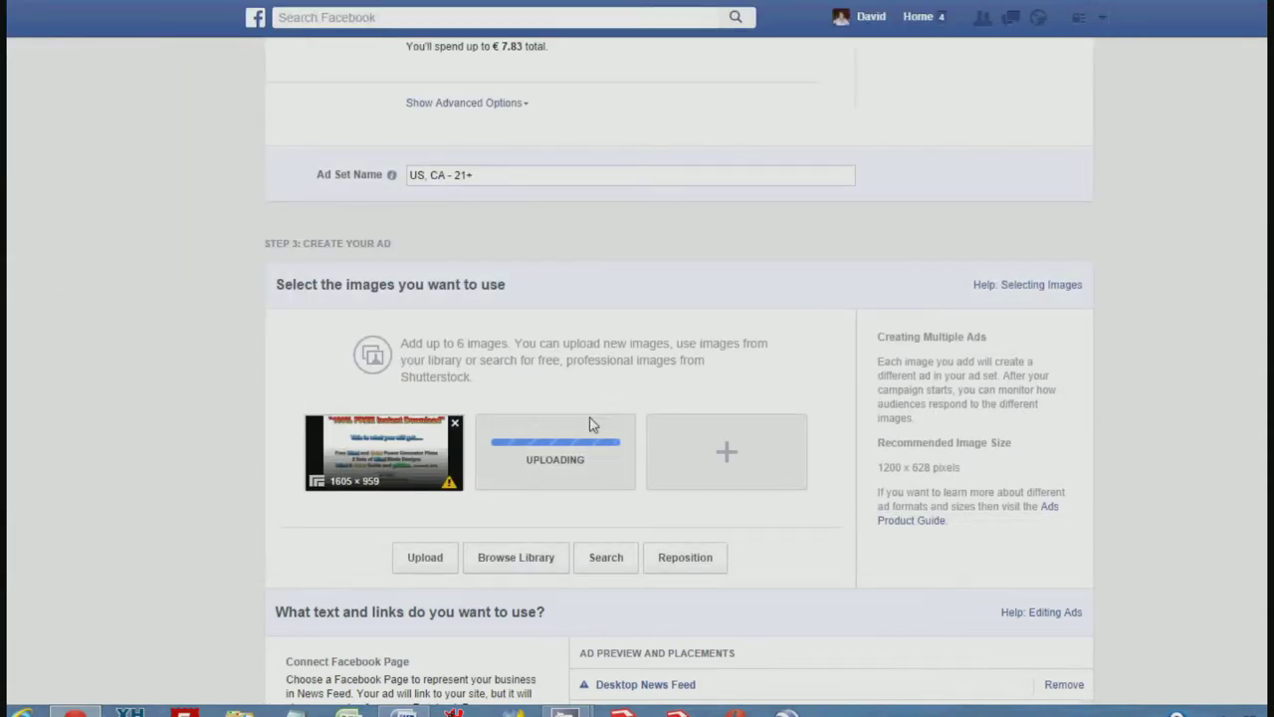
# Upload 1440.jpg as another ad image.
pyautogui.click(721, 457)
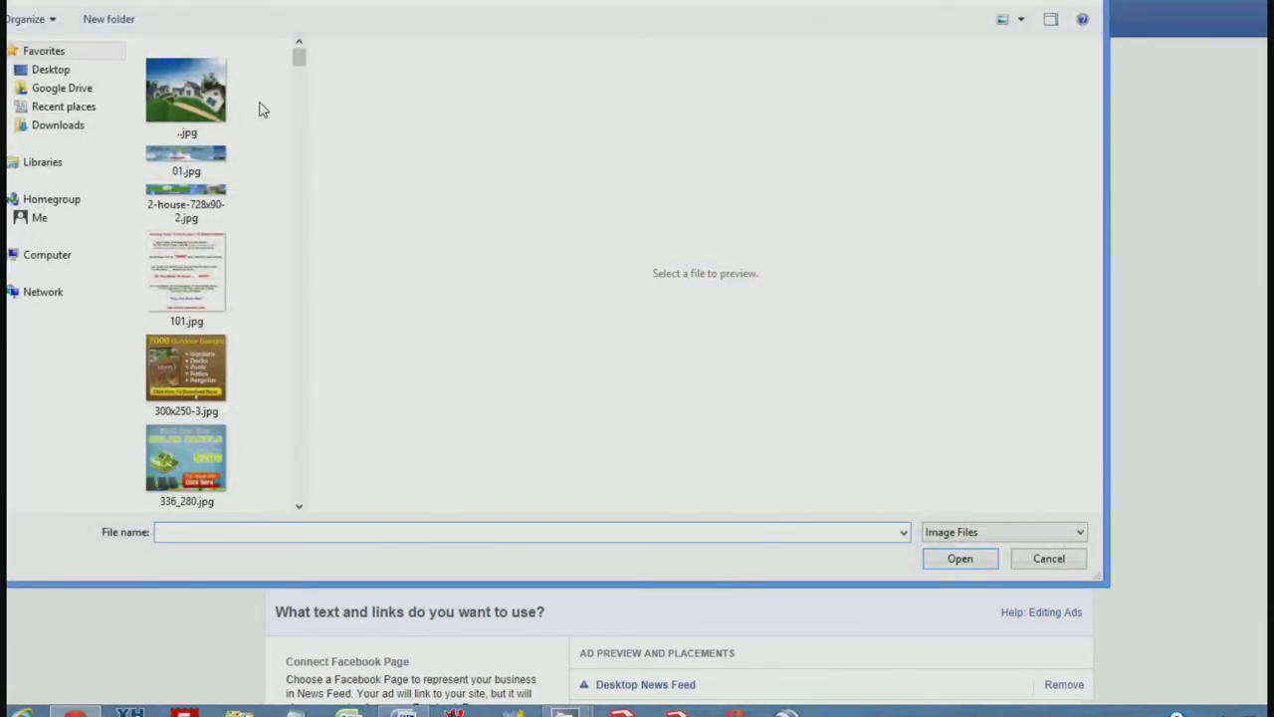
pyautogui.moveTo(300, 58); pyautogui.dragTo(305, 86)
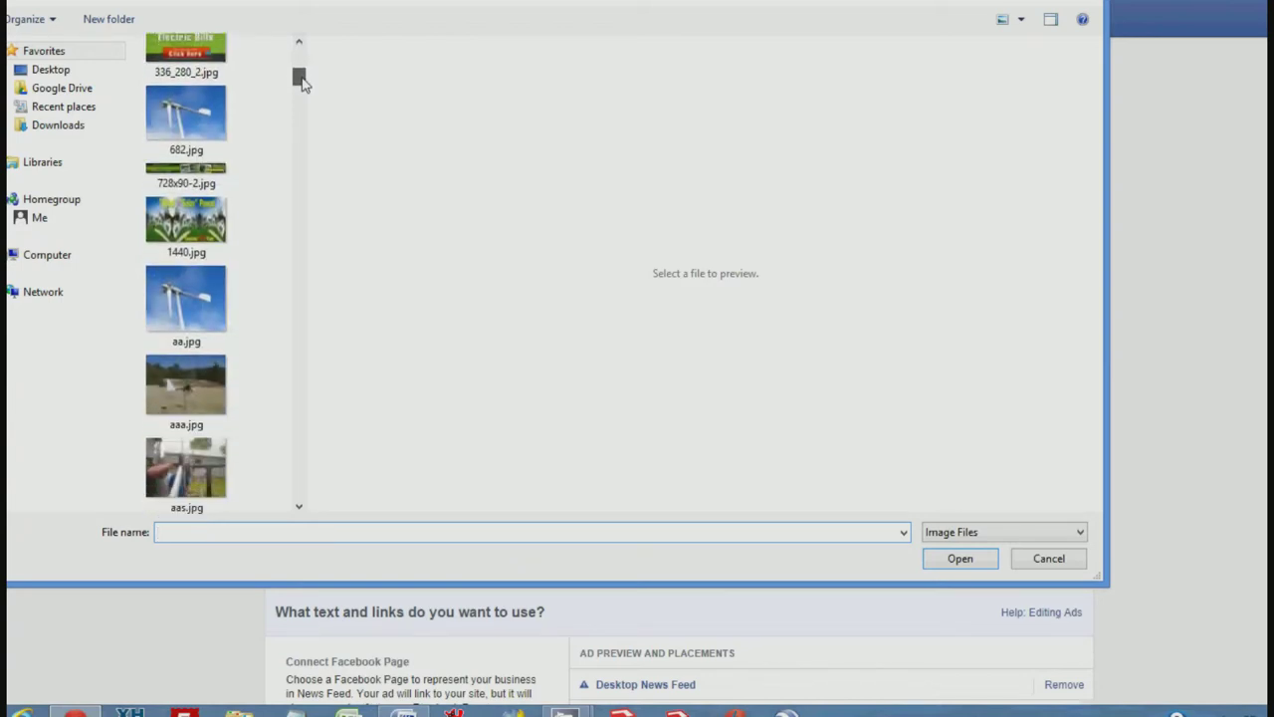
pyautogui.doubleClick(189, 213)
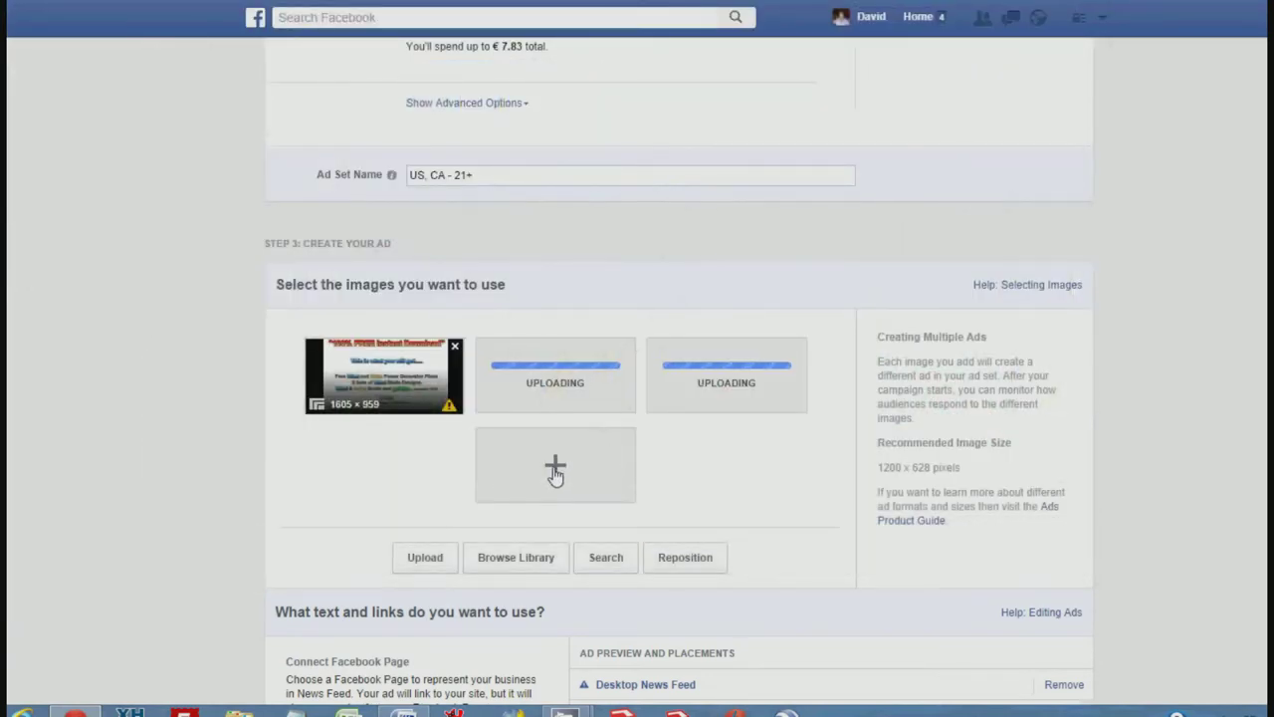
# Upload wind682.jpg as an ad image and remove the original "100% FREE Instant Download" image.
pyautogui.click(553, 468)
pyautogui.moveTo(298, 52); pyautogui.dragTo(284, 464)
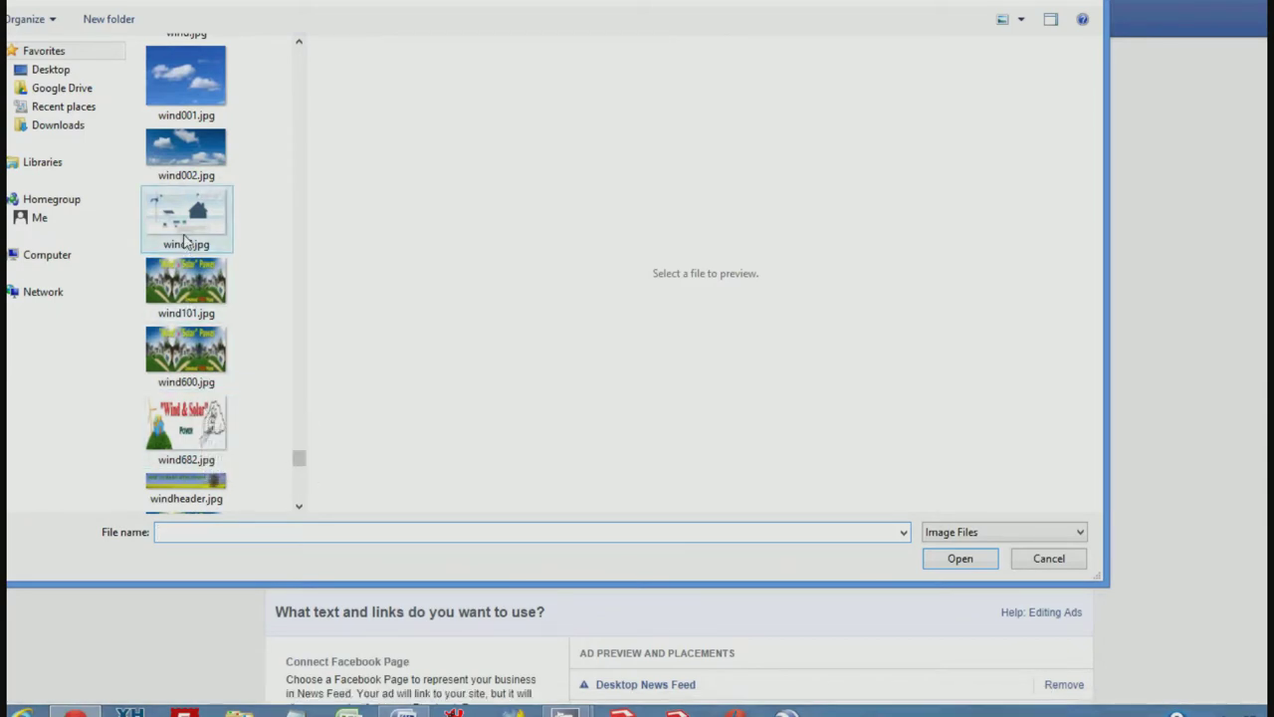
pyautogui.click(195, 437)
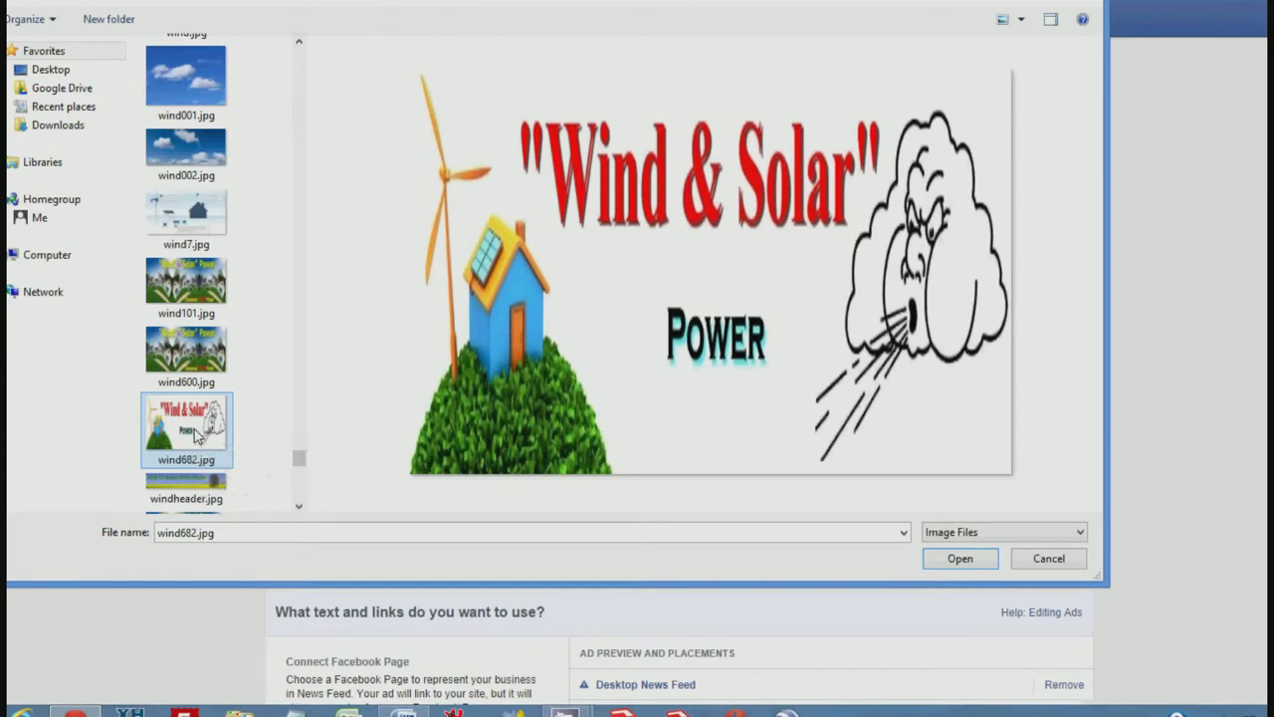
pyautogui.doubleClick(195, 435)
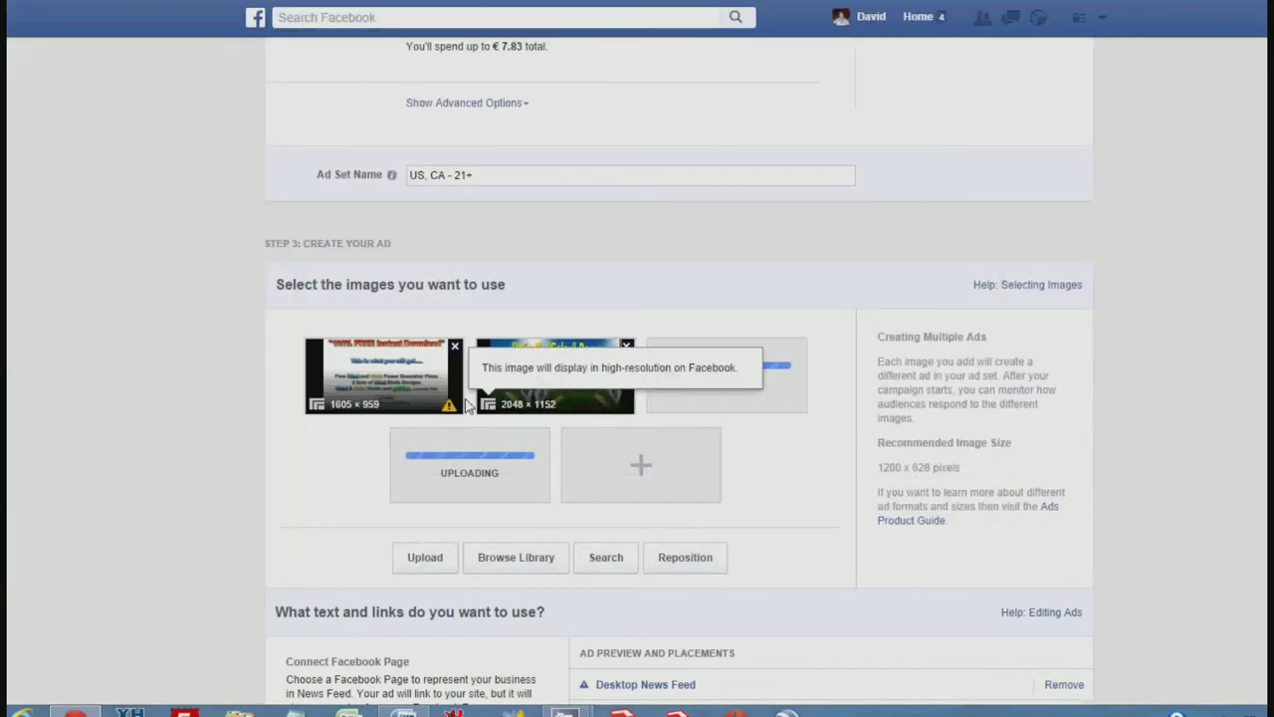
pyautogui.click(454, 348)
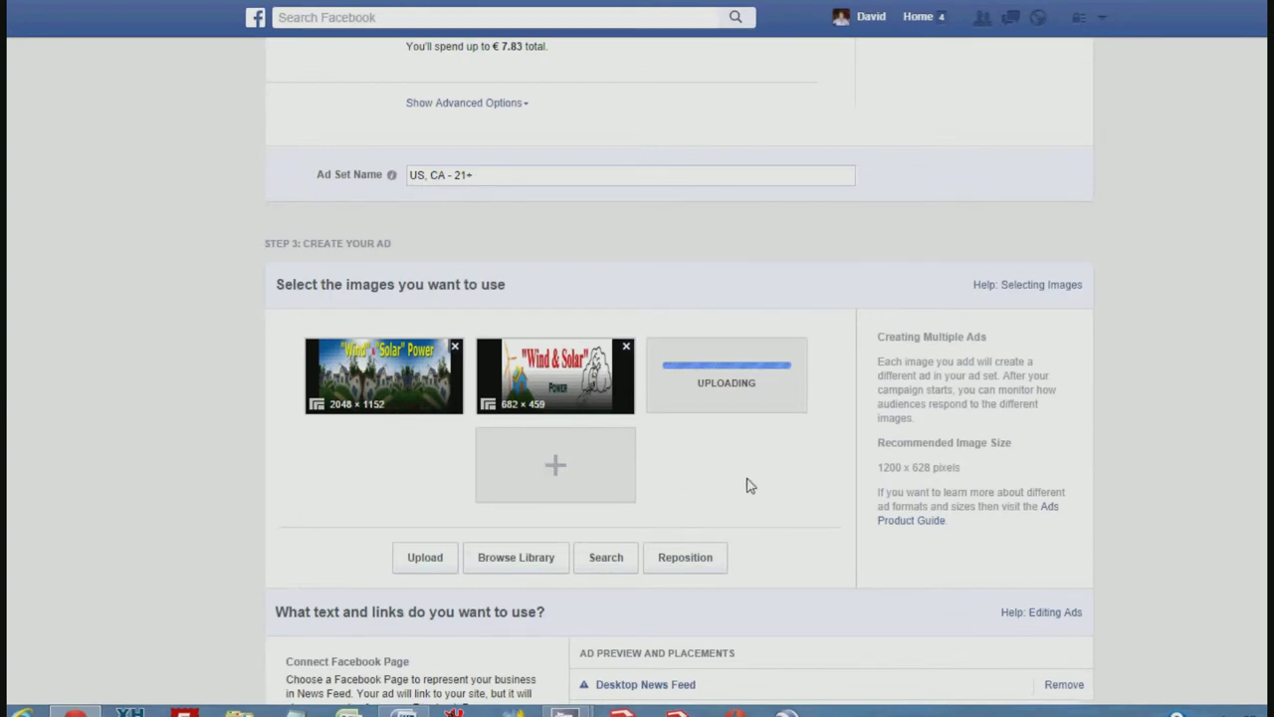
# Connect the Facebook Page "How to make wind power" to the ad.
pyautogui.scroll(-1, 751, 484)
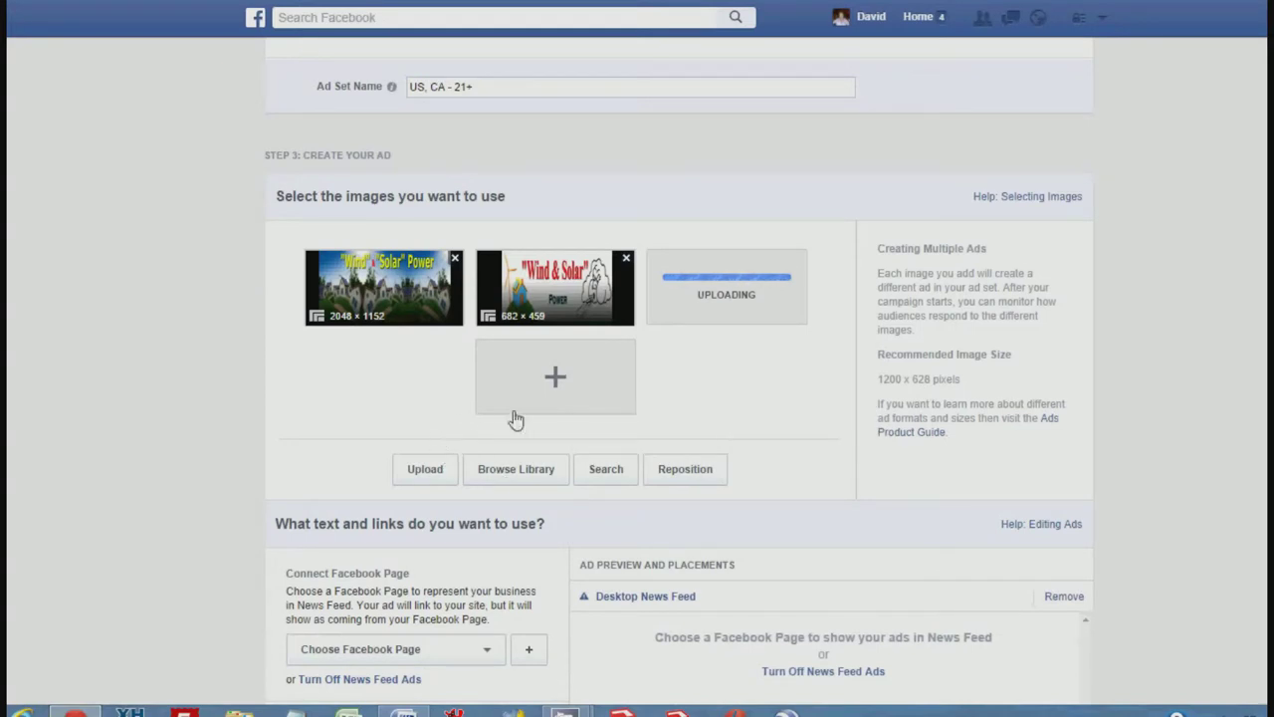
pyautogui.scroll(-1, 702, 403)
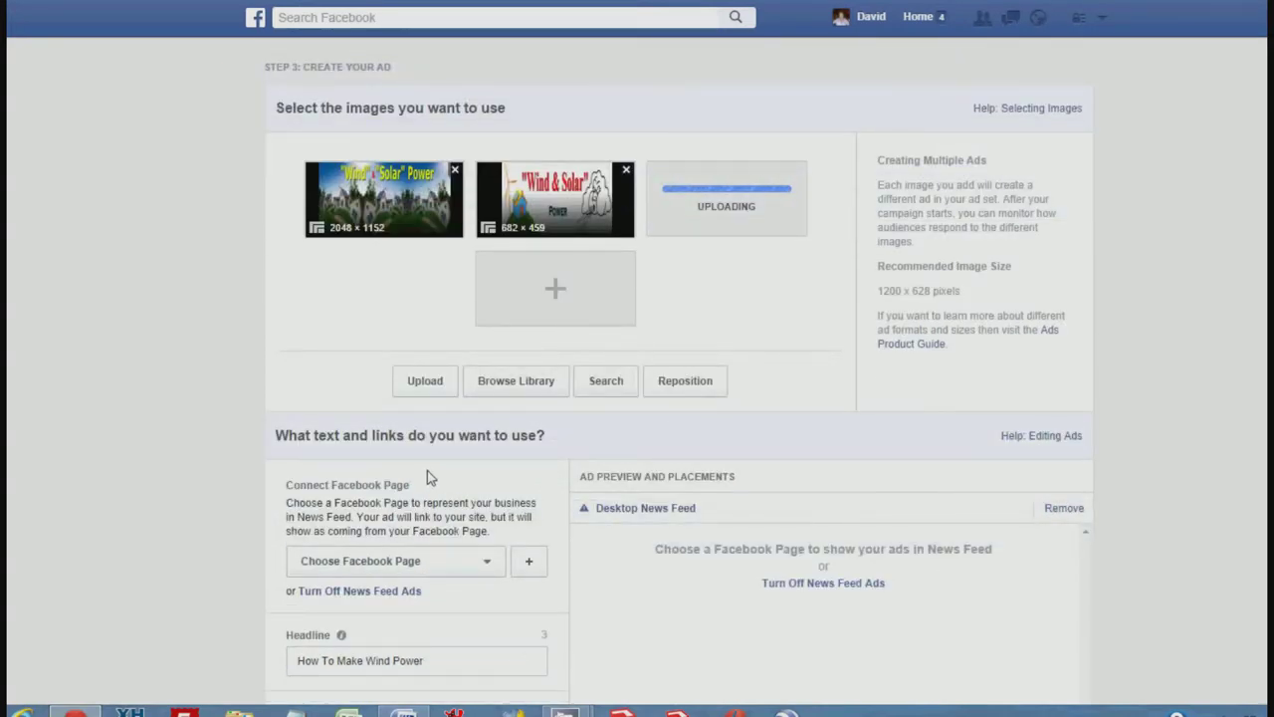
pyautogui.scroll(-1, 500, 455)
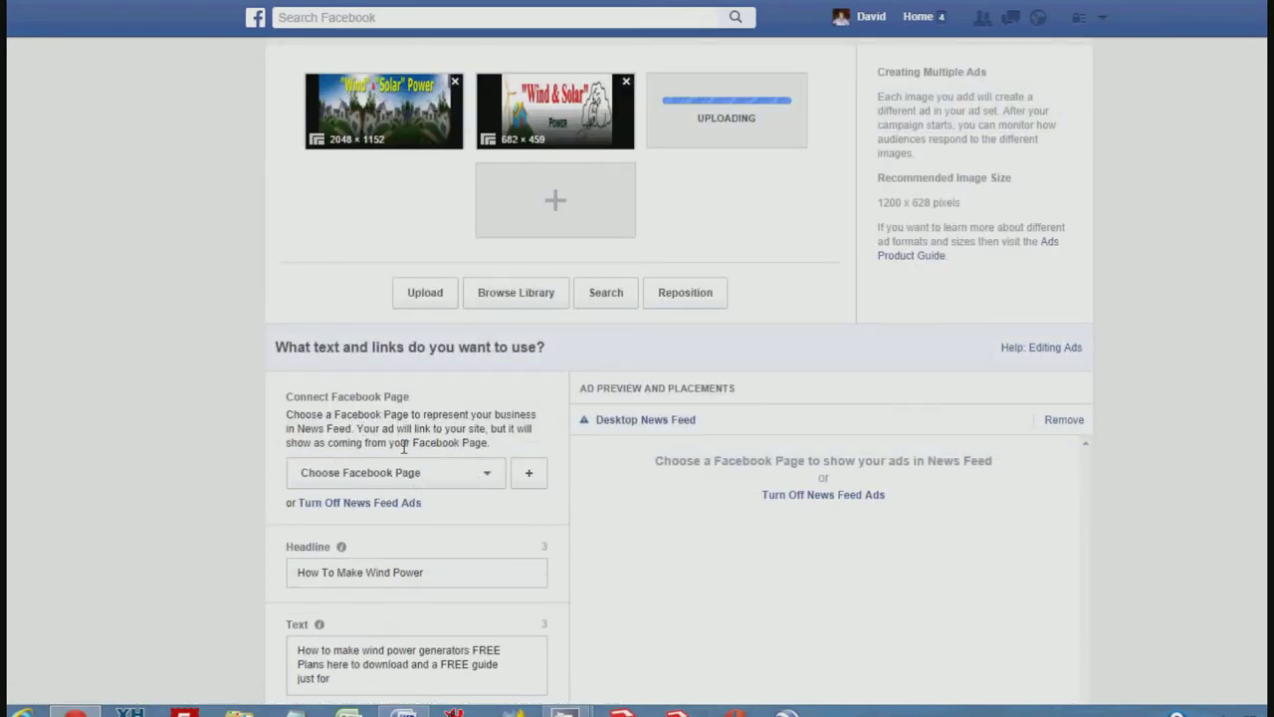
pyautogui.click(487, 476)
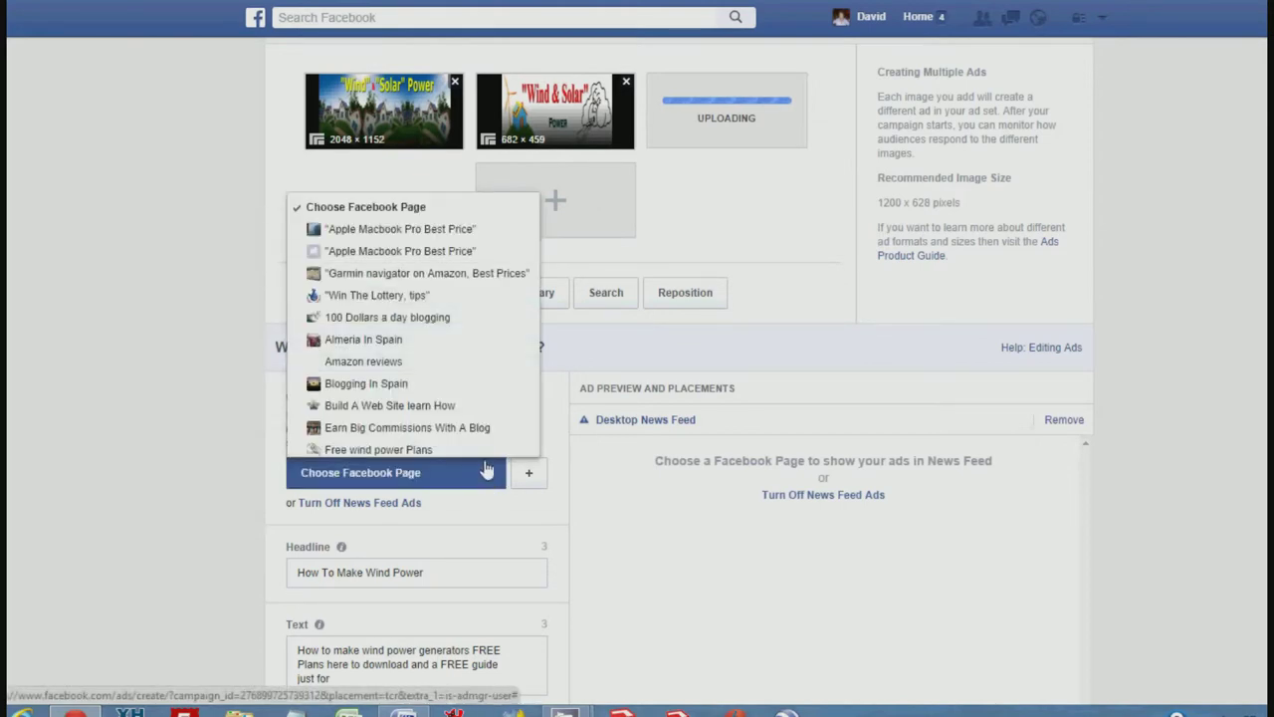
pyautogui.scroll(-2, 450, 308)
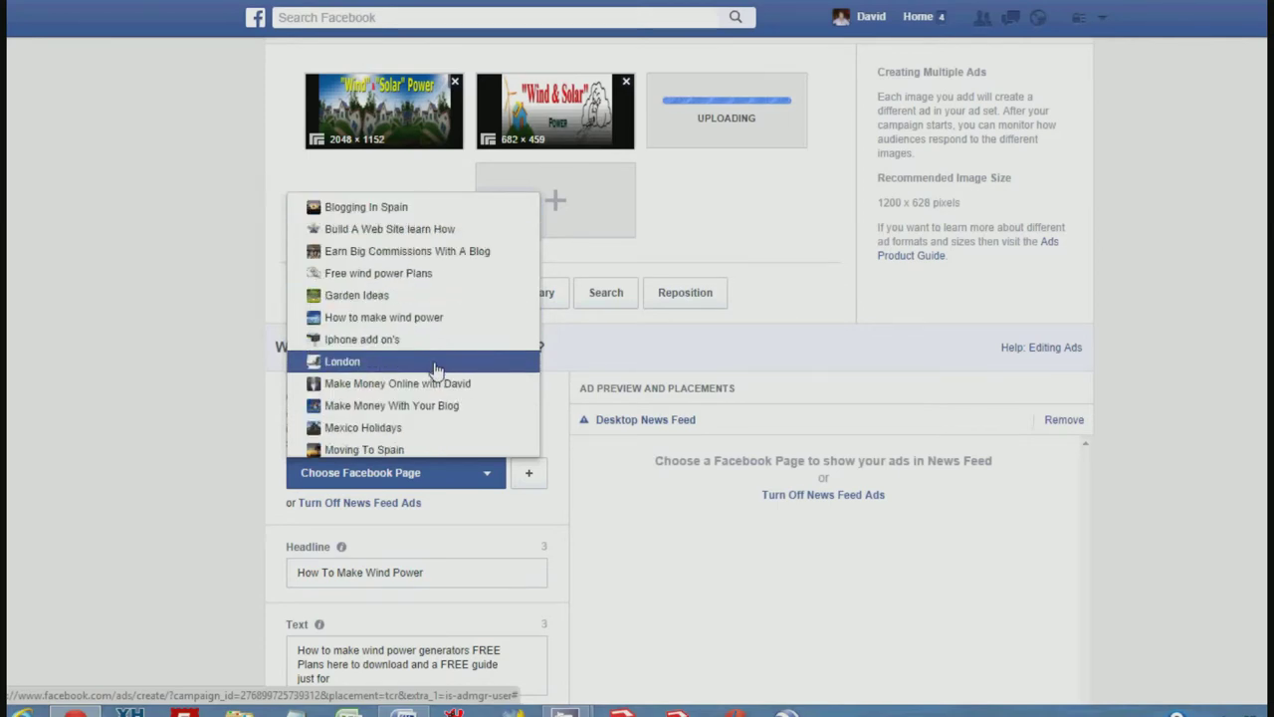
pyautogui.click(426, 318)
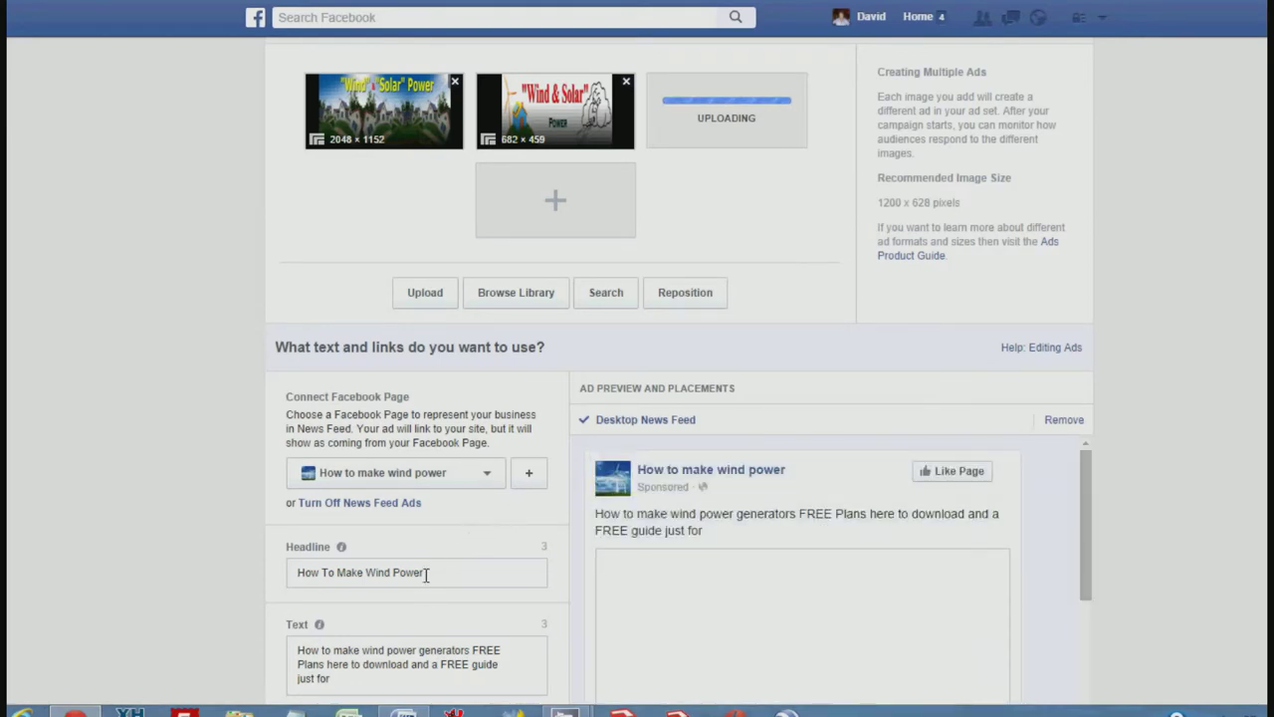
# Replace the ad's headline with "FREE Wind Power Plans".
pyautogui.moveTo(438, 573); pyautogui.dragTo(293, 572)
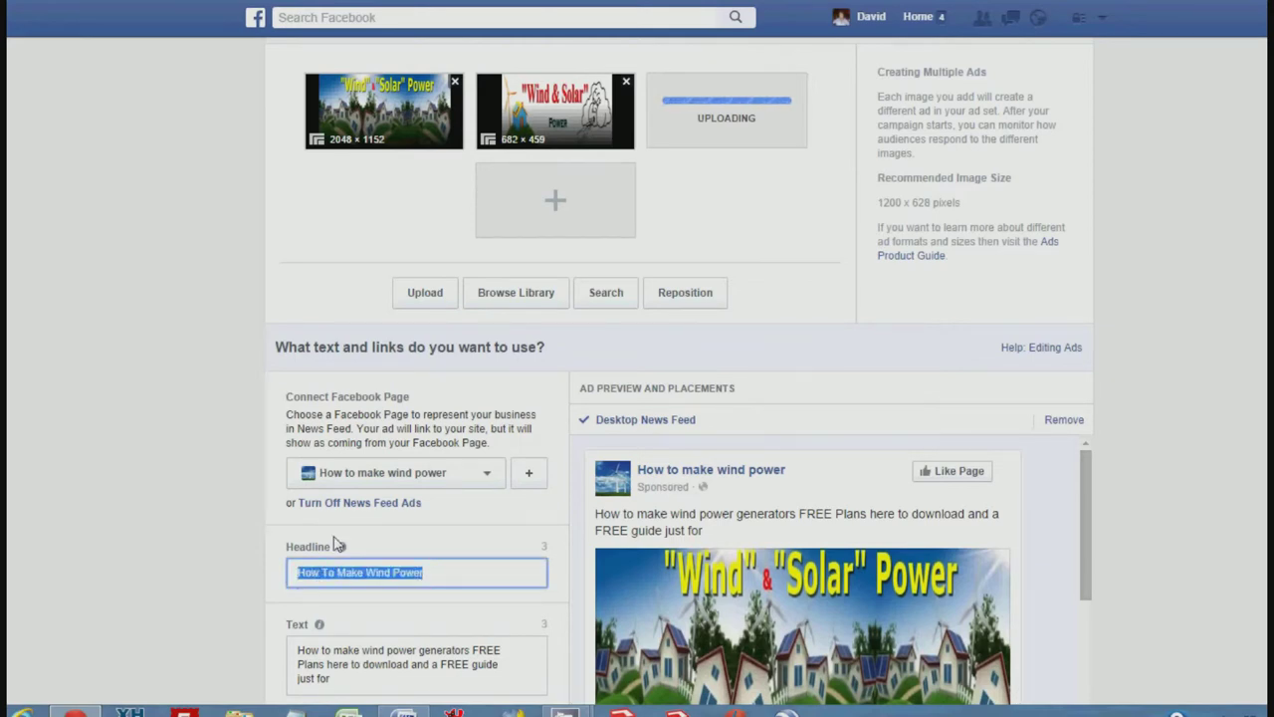
pyautogui.write('FREE Win')
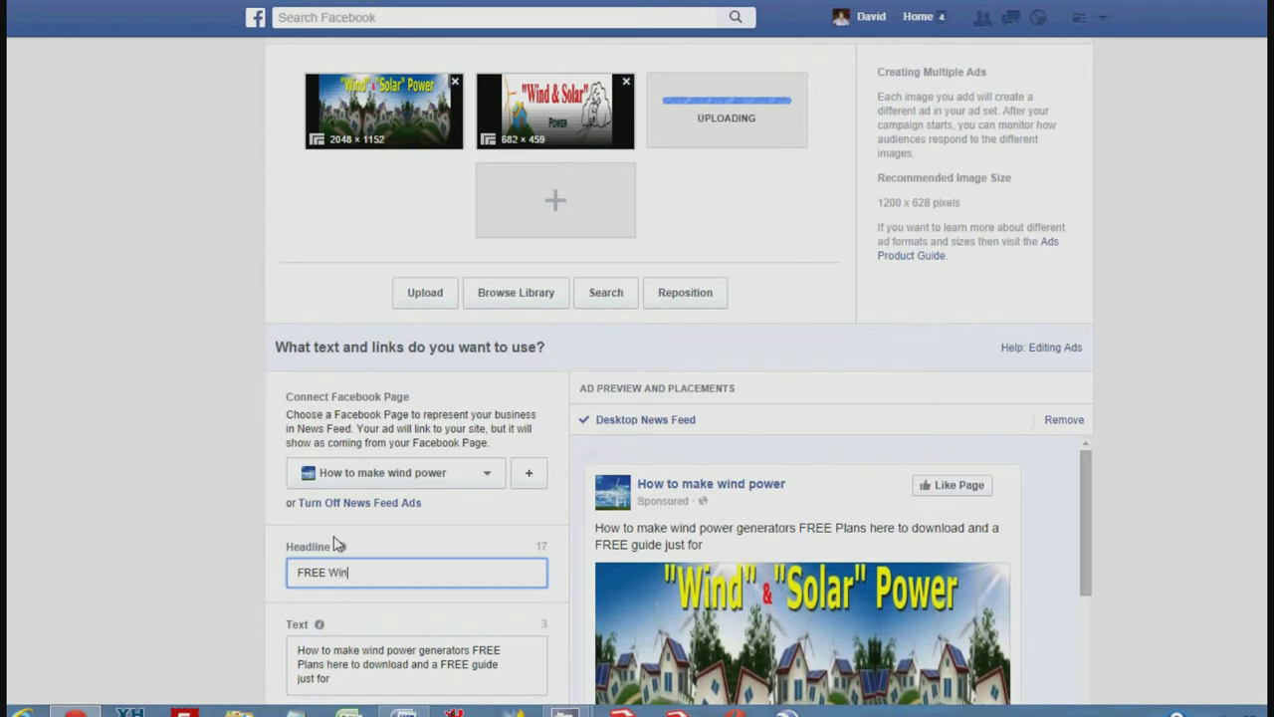
pyautogui.write('d Power Plans To Download')
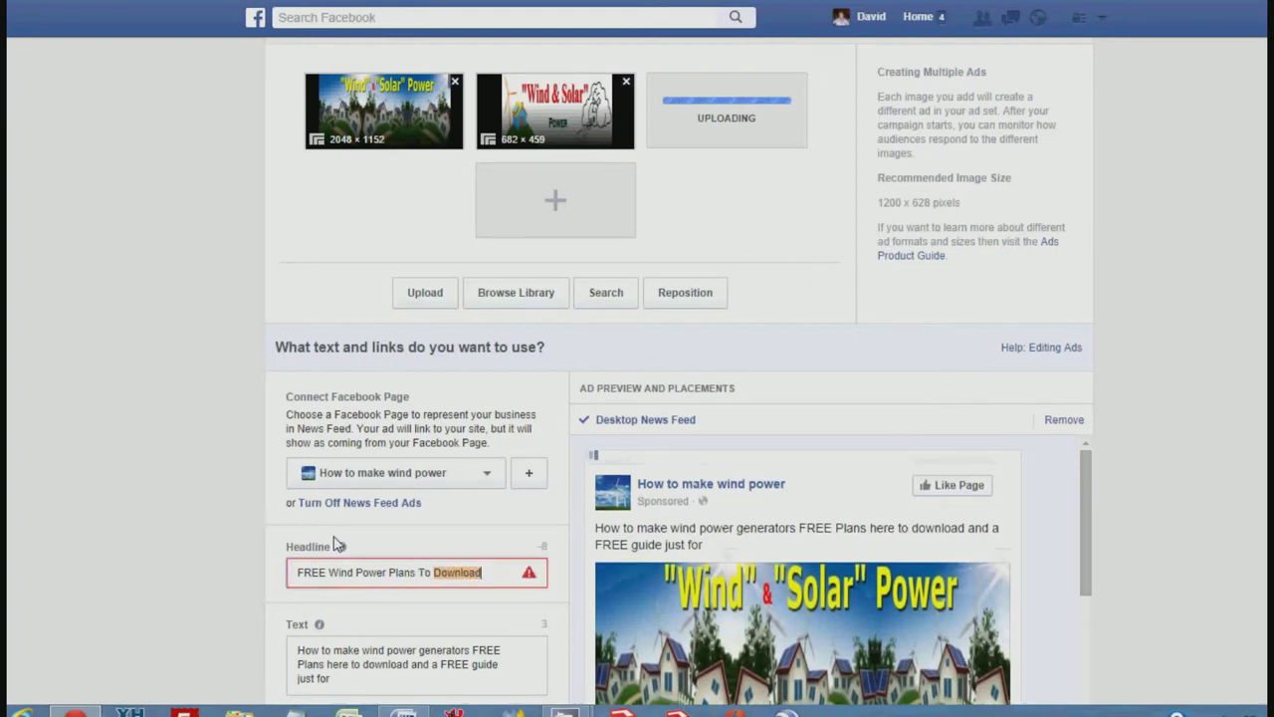
pyautogui.press('BackSpace')
pyautogui.press('BackSpace')
pyautogui.press('BackSpace')
pyautogui.press('BackSpace')
pyautogui.press('BackSpace')
pyautogui.press('BackSpace')
pyautogui.press('BackSpace')
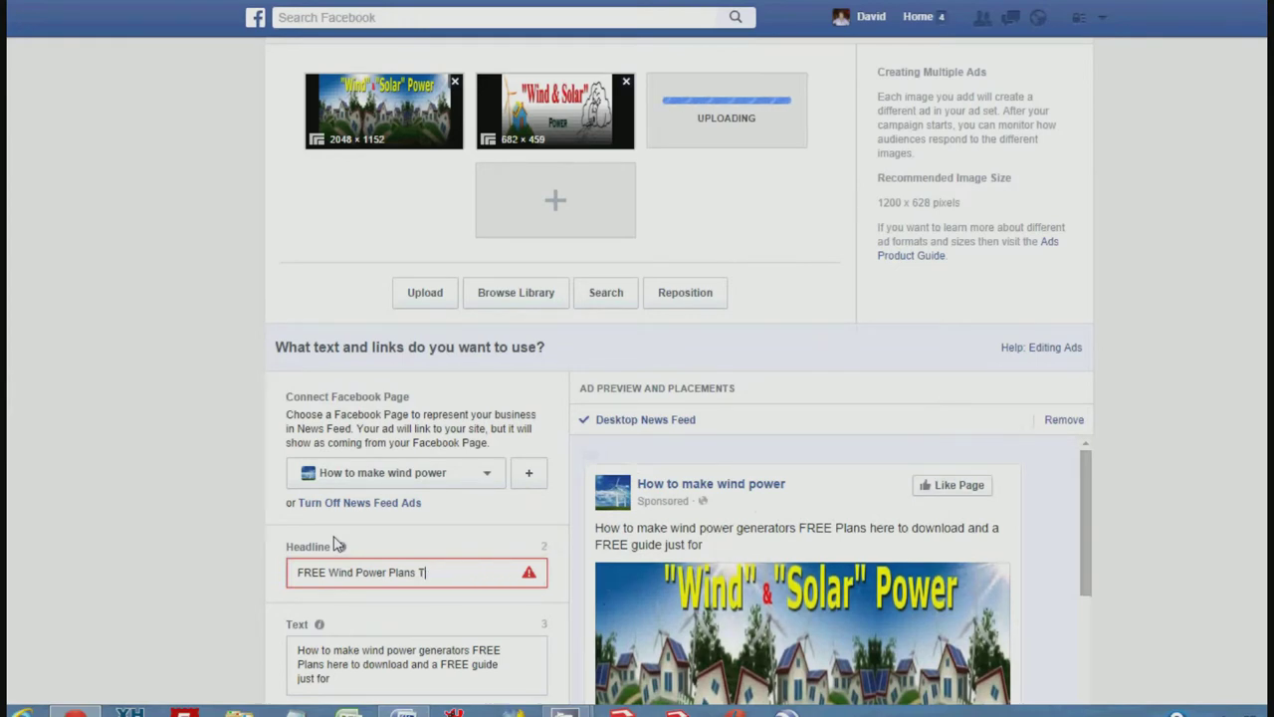
pyautogui.press('BackSpace')
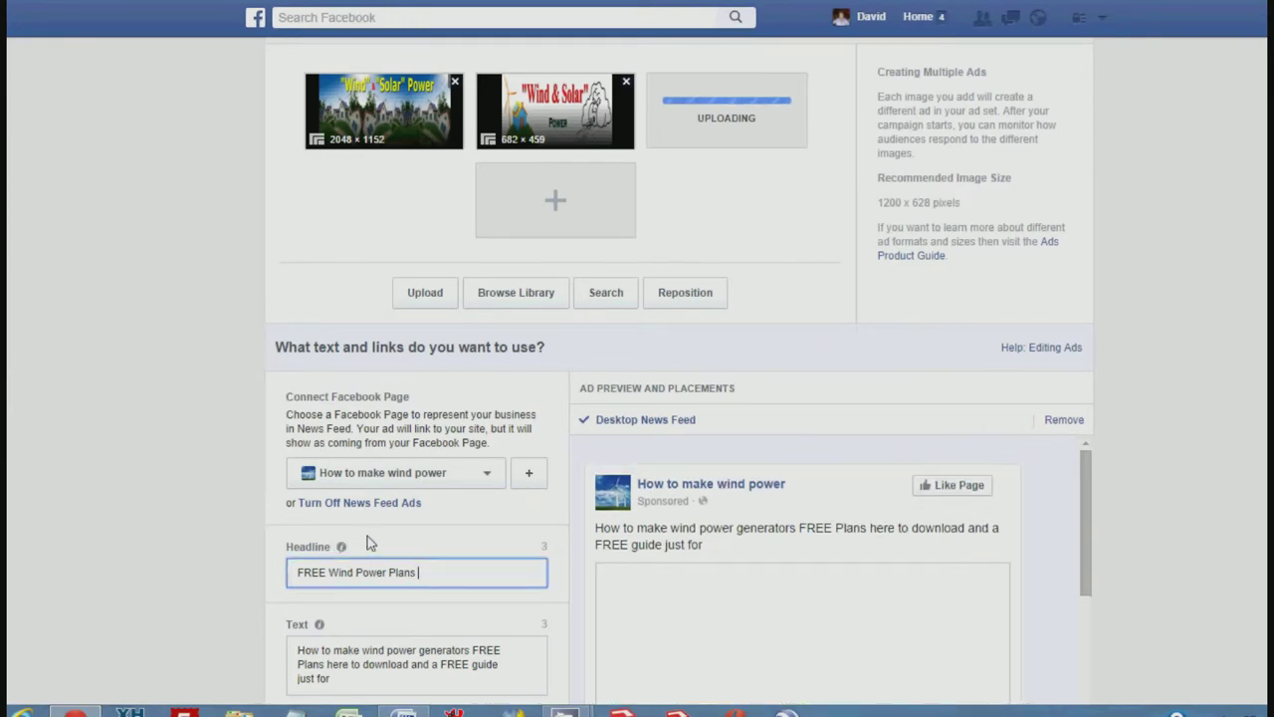
# Replace "just for" at the end of the ad text with "Take a look.".
pyautogui.scroll(-1, 427, 501)
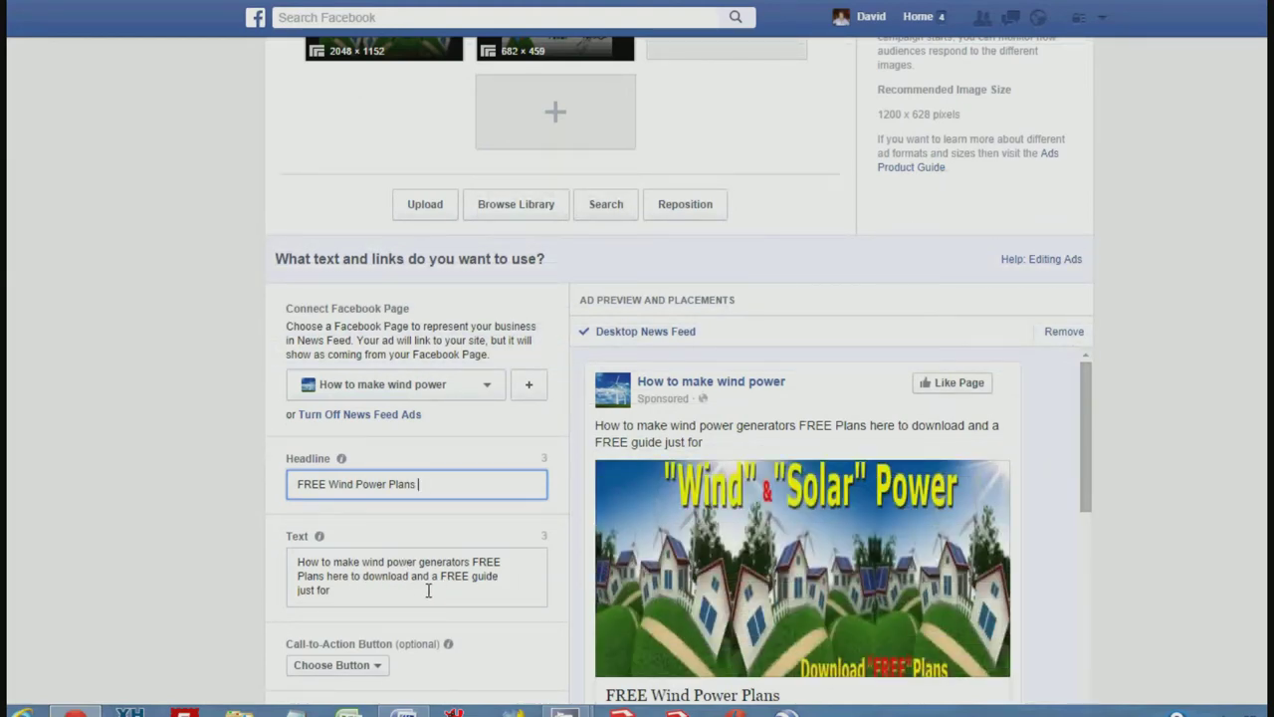
pyautogui.click(346, 592)
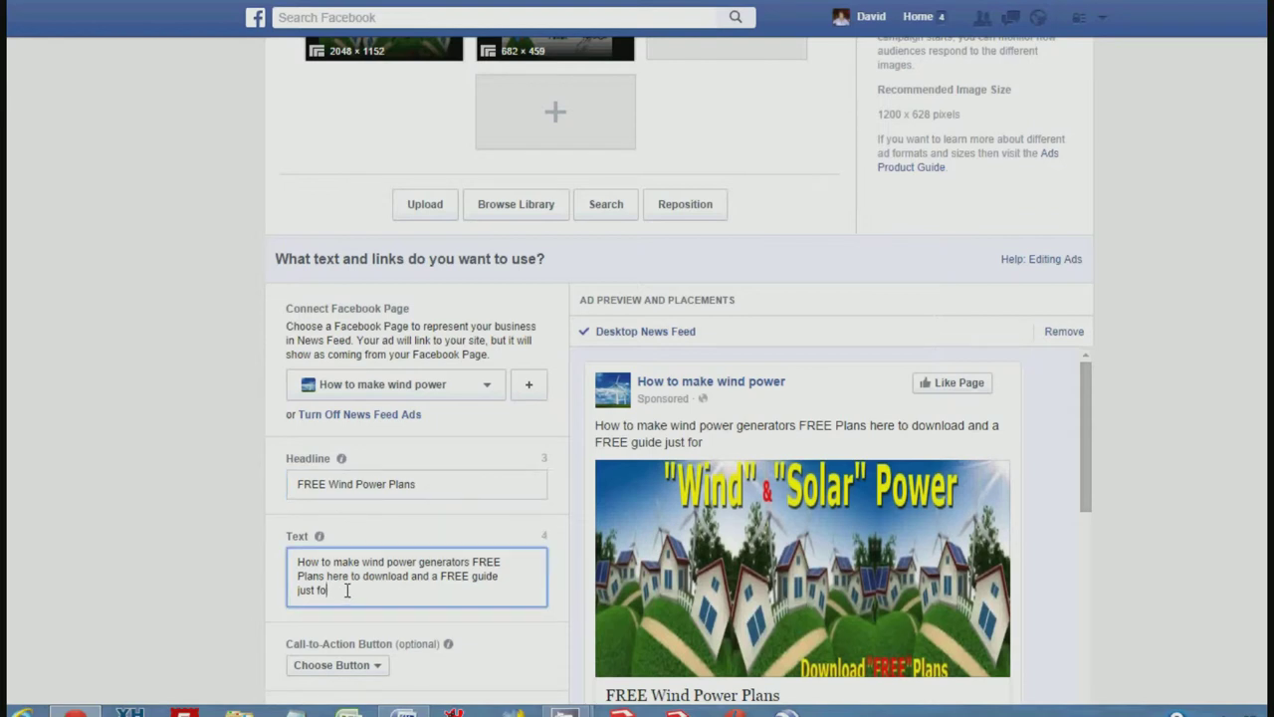
pyautogui.press('BackSpace')
pyautogui.press('BackSpace')
pyautogui.press('BackSpace')
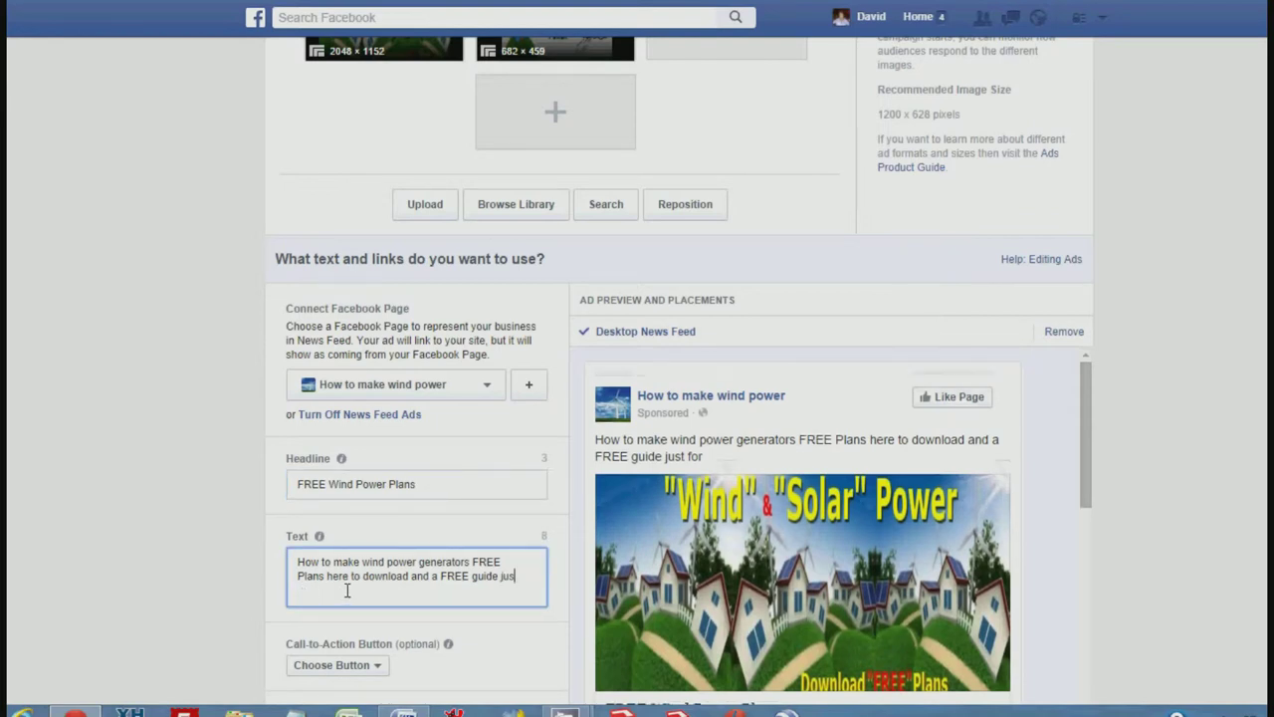
pyautogui.write('Take a lo')
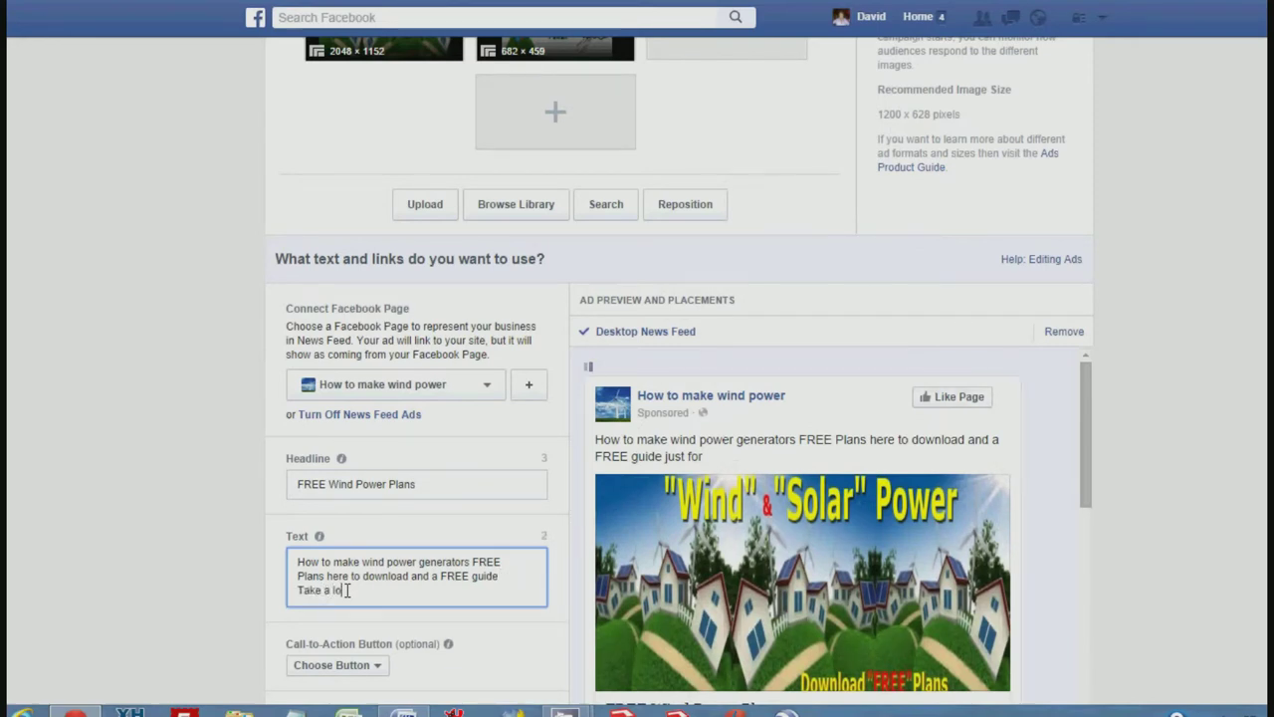
pyautogui.write('ok')
# Set the ad's call-to-action button to Download.
pyautogui.scroll(2, 486, 501)
pyautogui.scroll(-3, 489, 501)
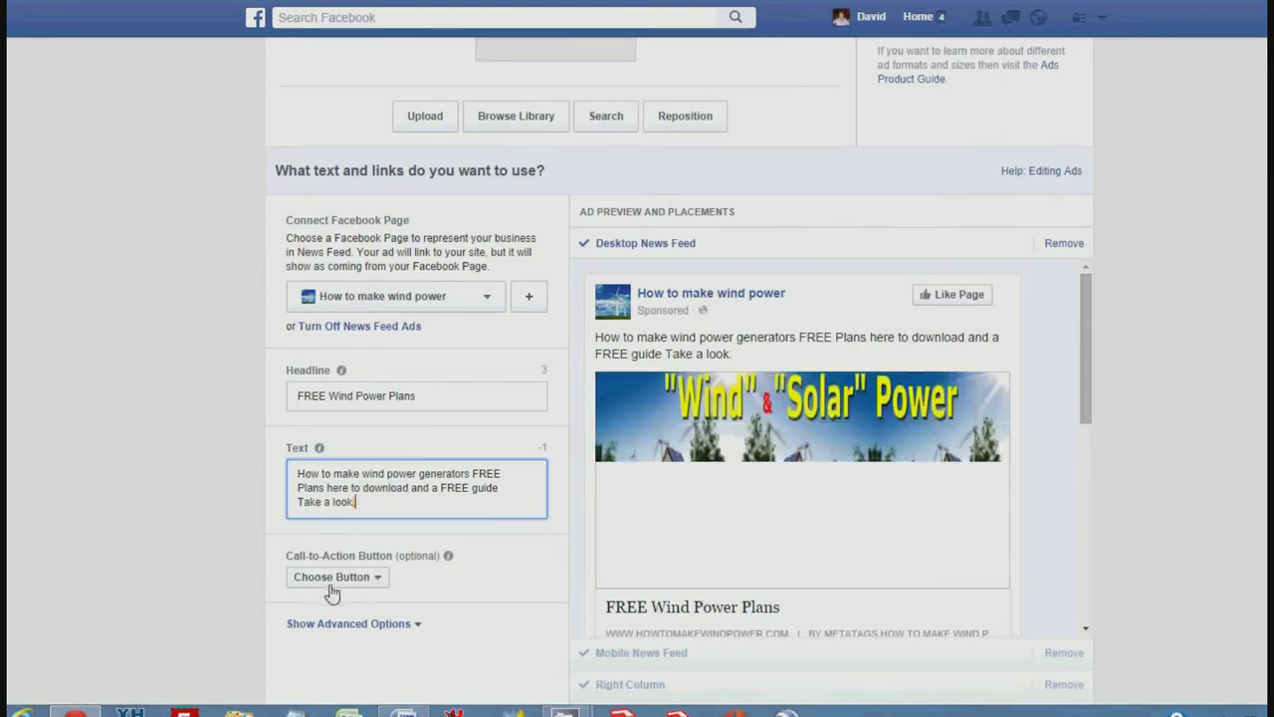
pyautogui.click(364, 582)
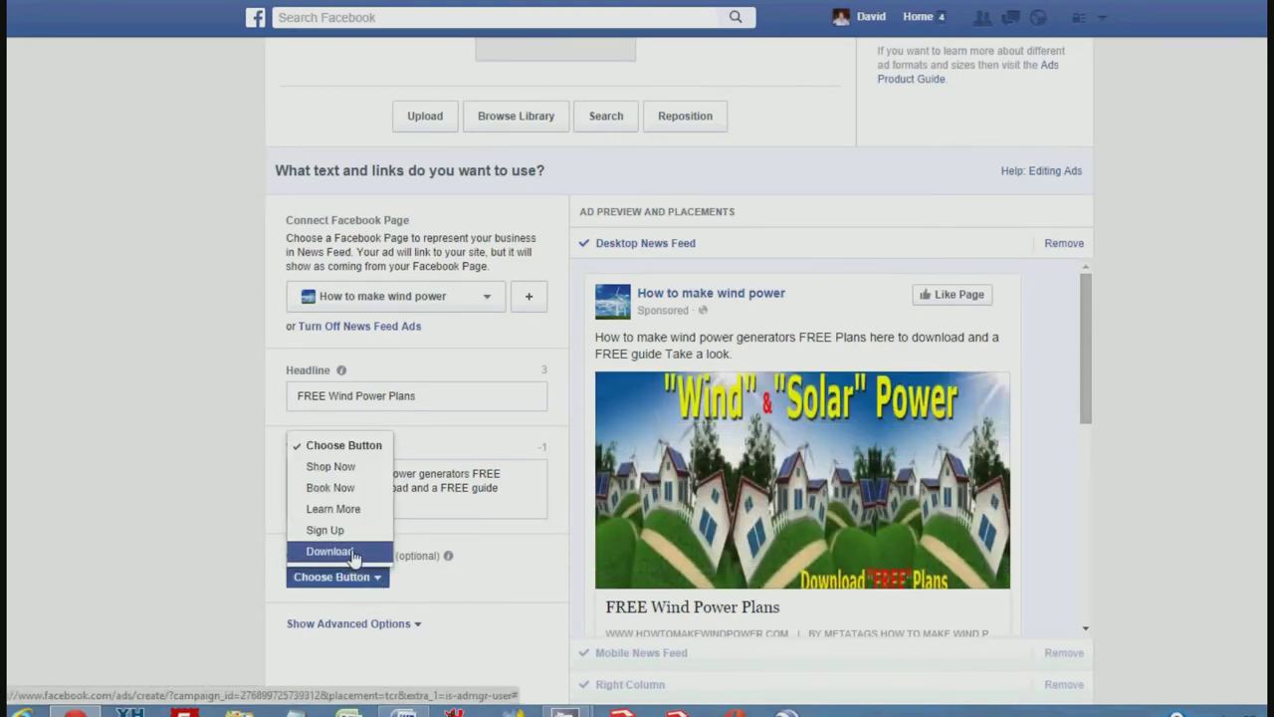
pyautogui.click(351, 553)
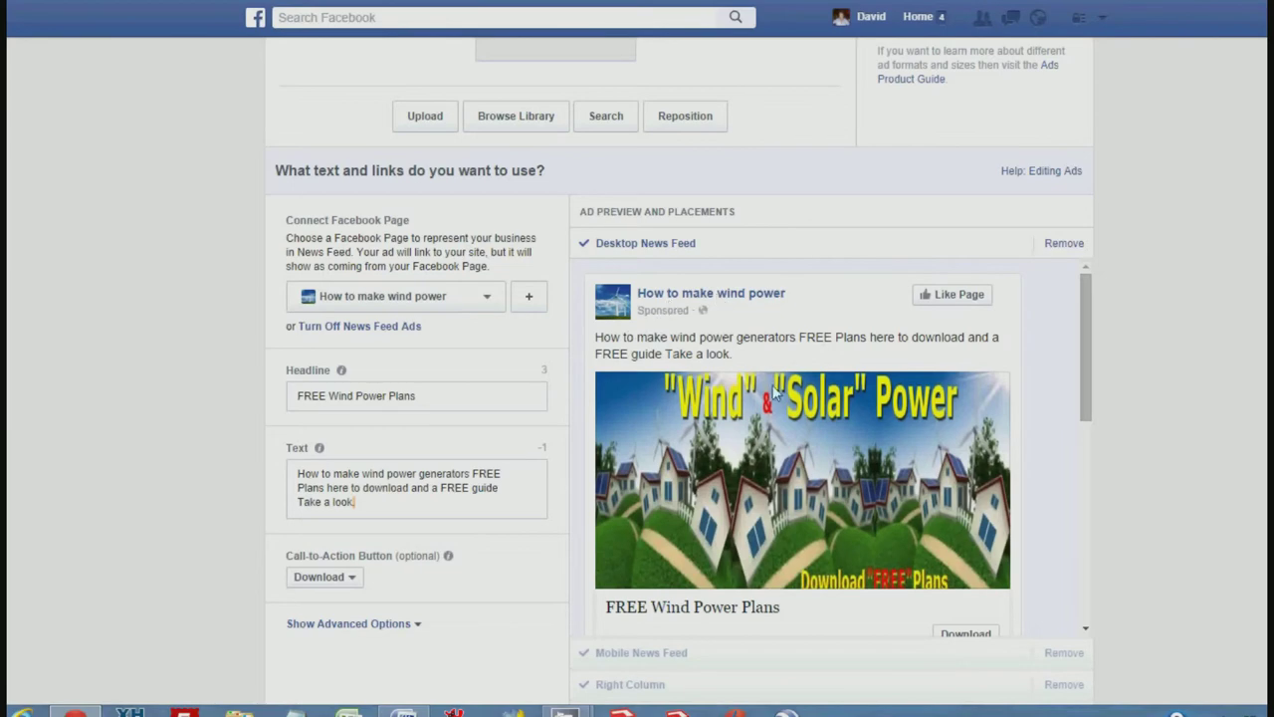
# Examine the uploaded images and the Desktop News Feed previews of each ad, checking image, text, headline and call-to-action button.
pyautogui.scroll(-1, 814, 329)
pyautogui.scroll(2, 916, 310)
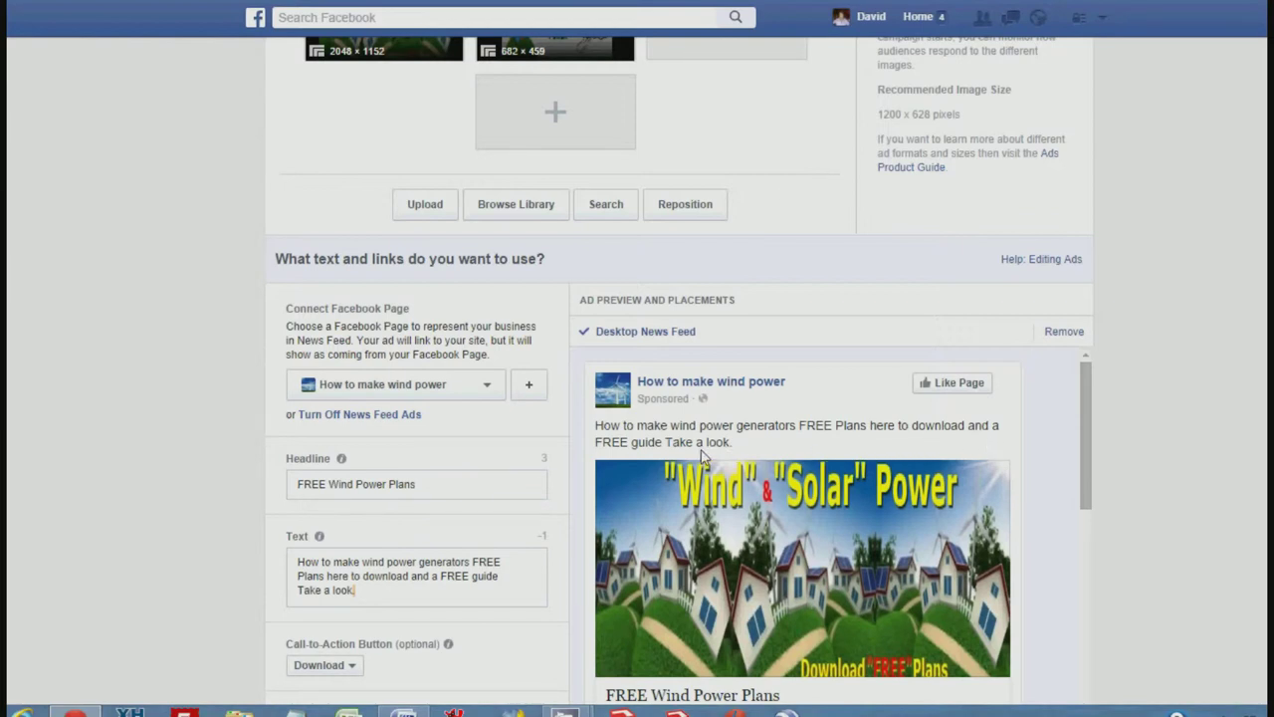
pyautogui.scroll(-1, 846, 448)
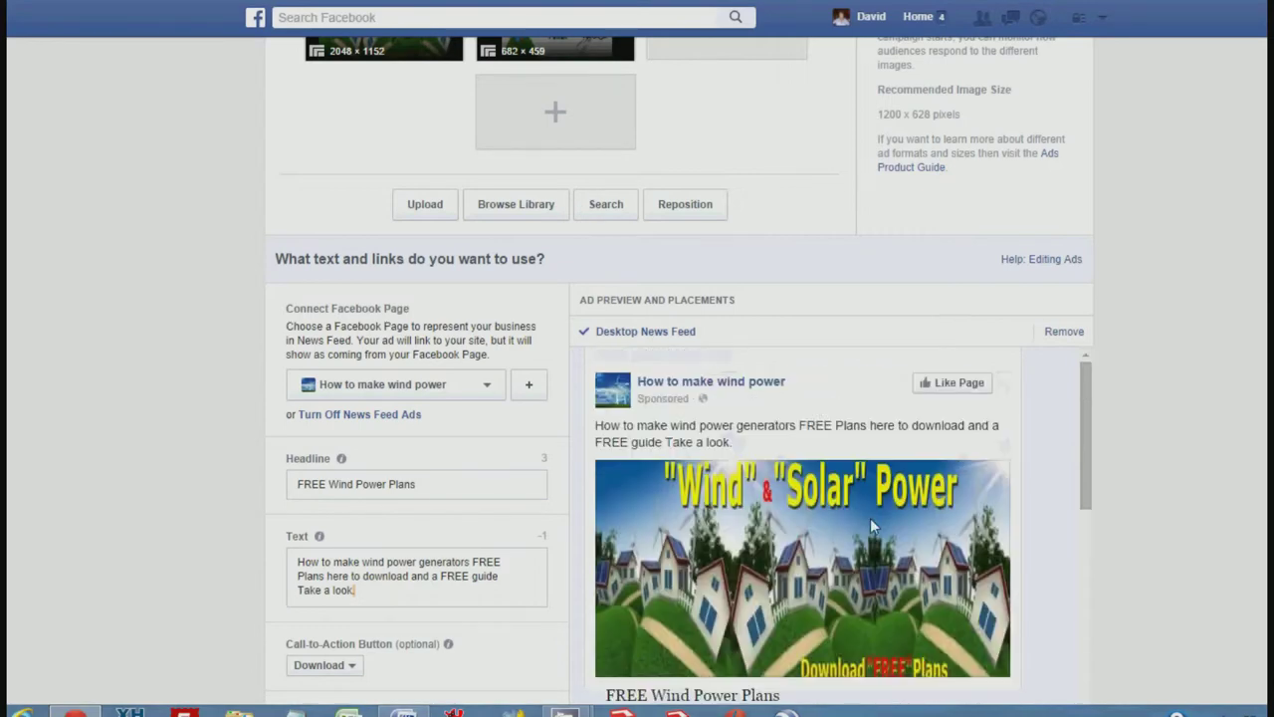
pyautogui.scroll(2, 560, 298)
pyautogui.scroll(2, 534, 269)
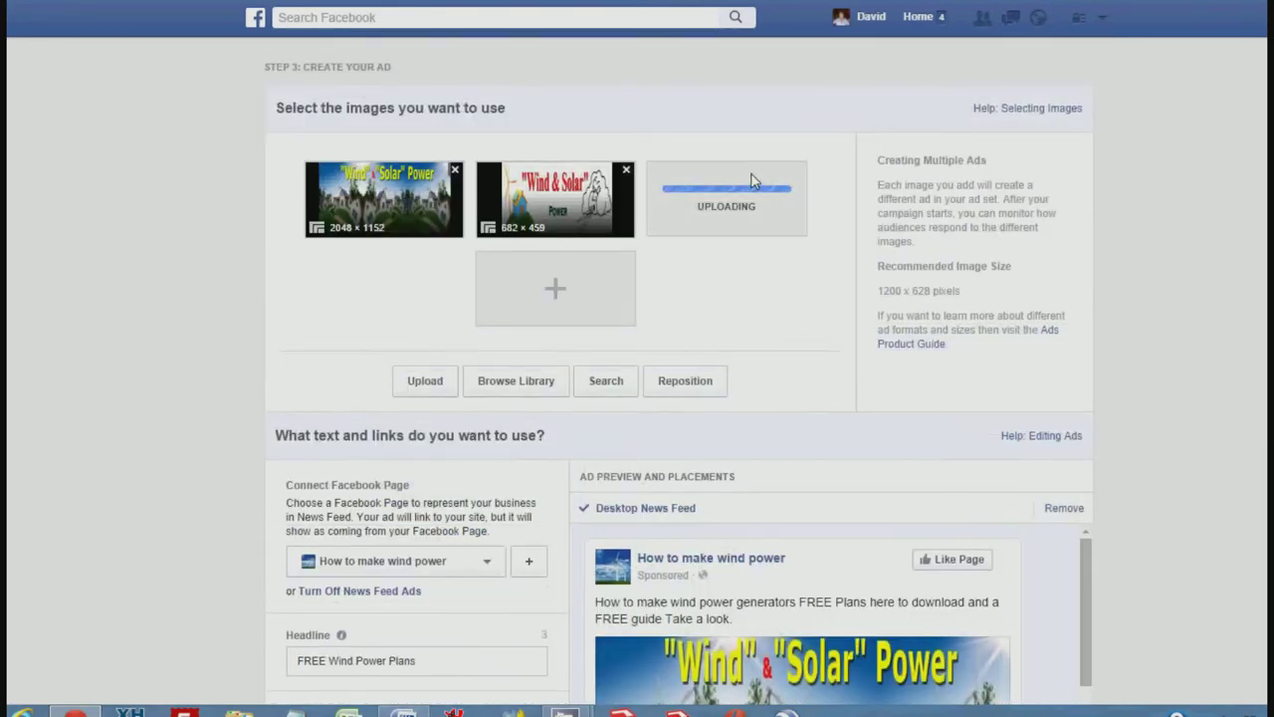
pyautogui.scroll(-5, 910, 265)
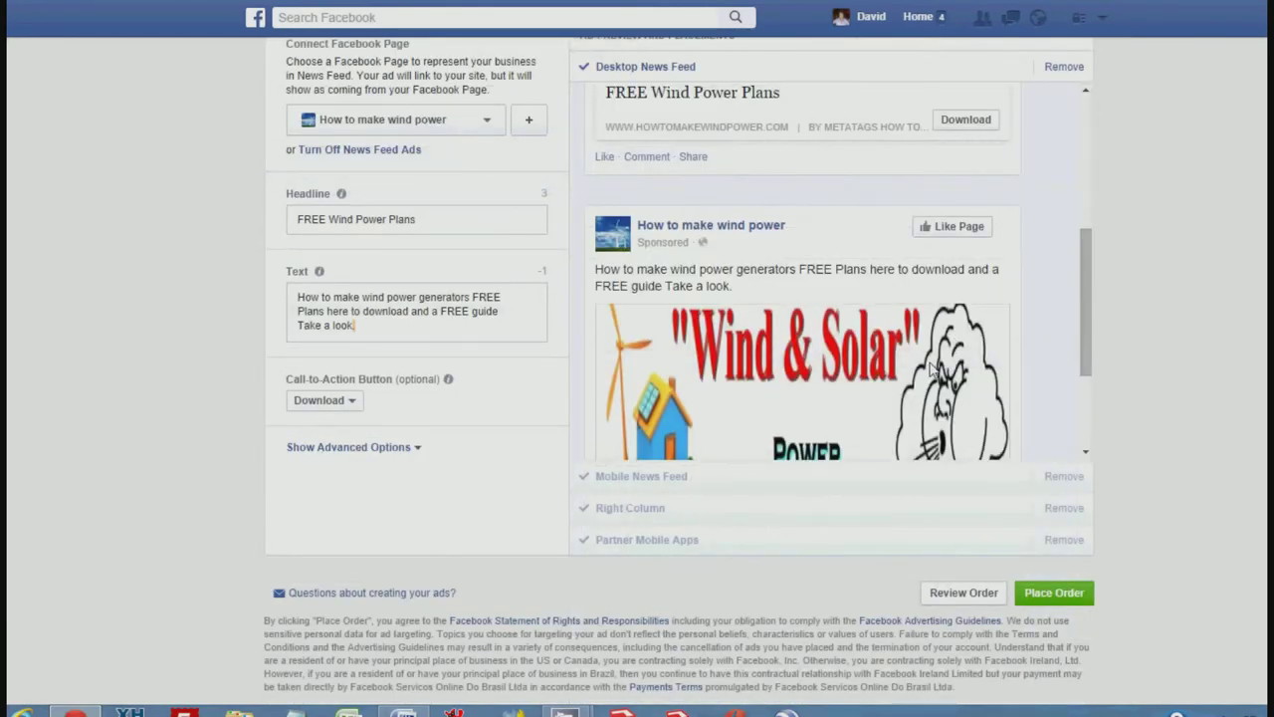
pyautogui.scroll(-1, 873, 360)
pyautogui.scroll(-4, 899, 345)
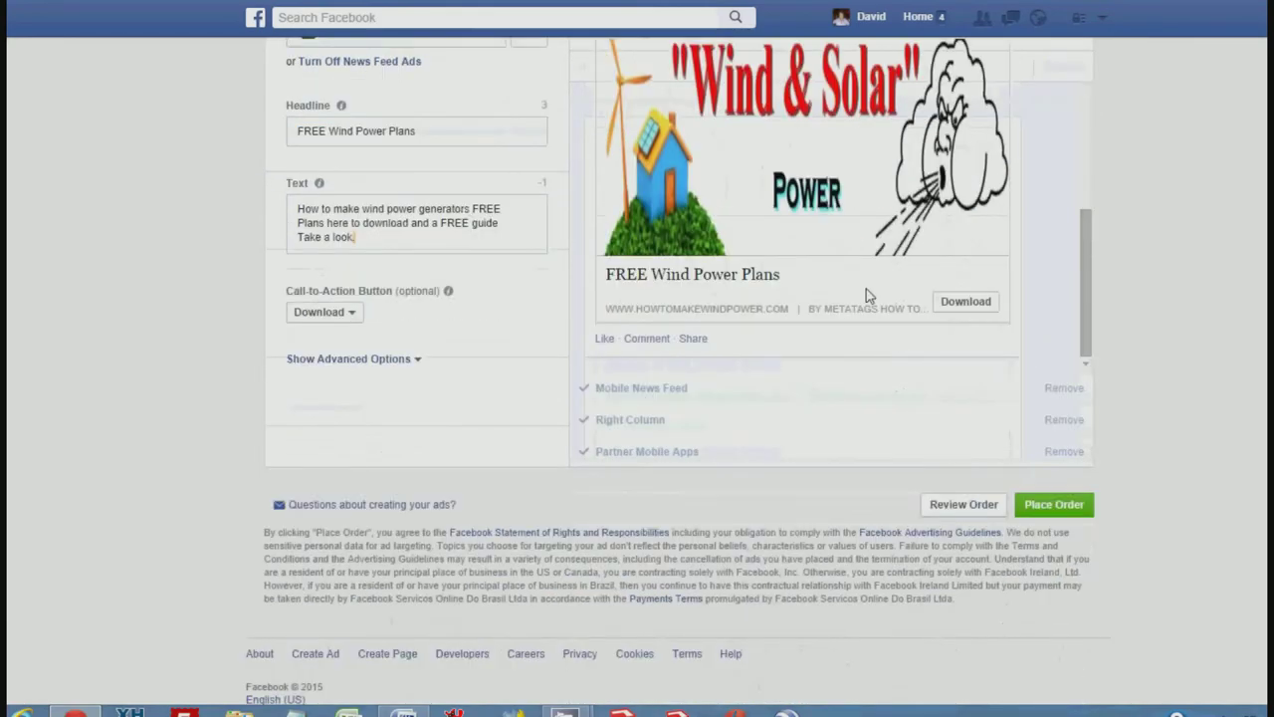
pyautogui.scroll(6, 889, 328)
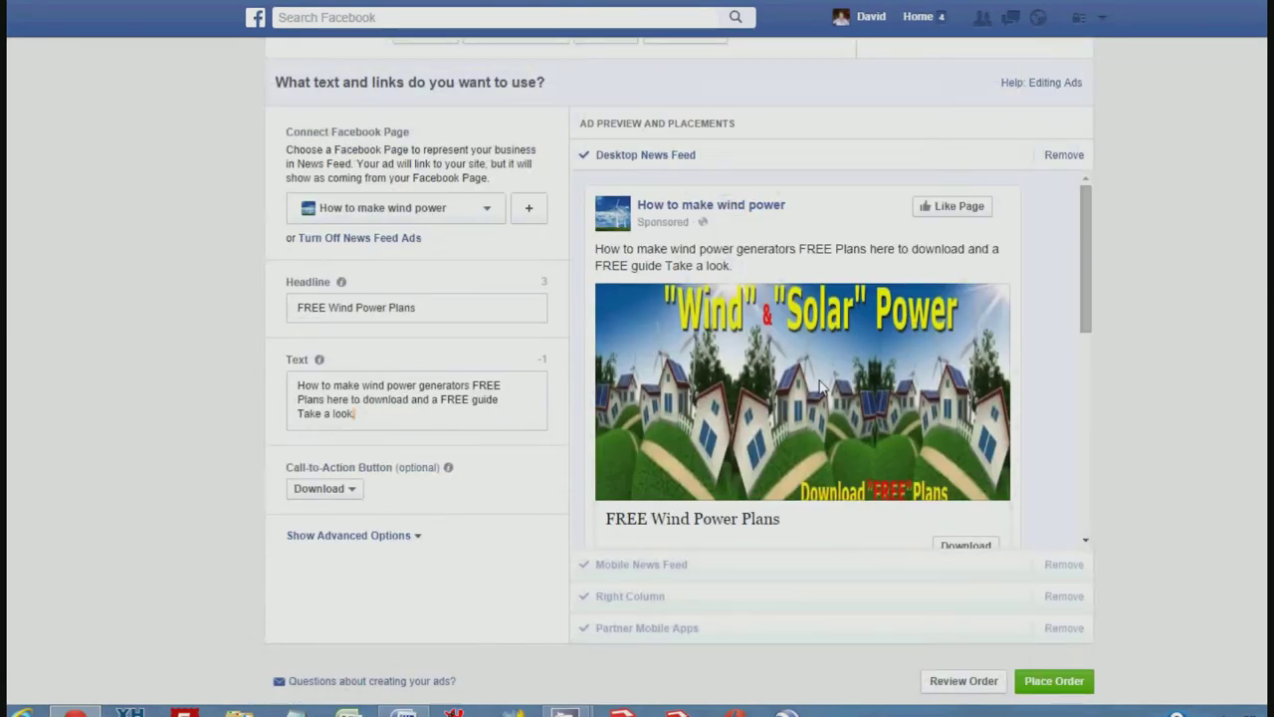
pyautogui.moveTo(1086, 260); pyautogui.dragTo(1060, 483)
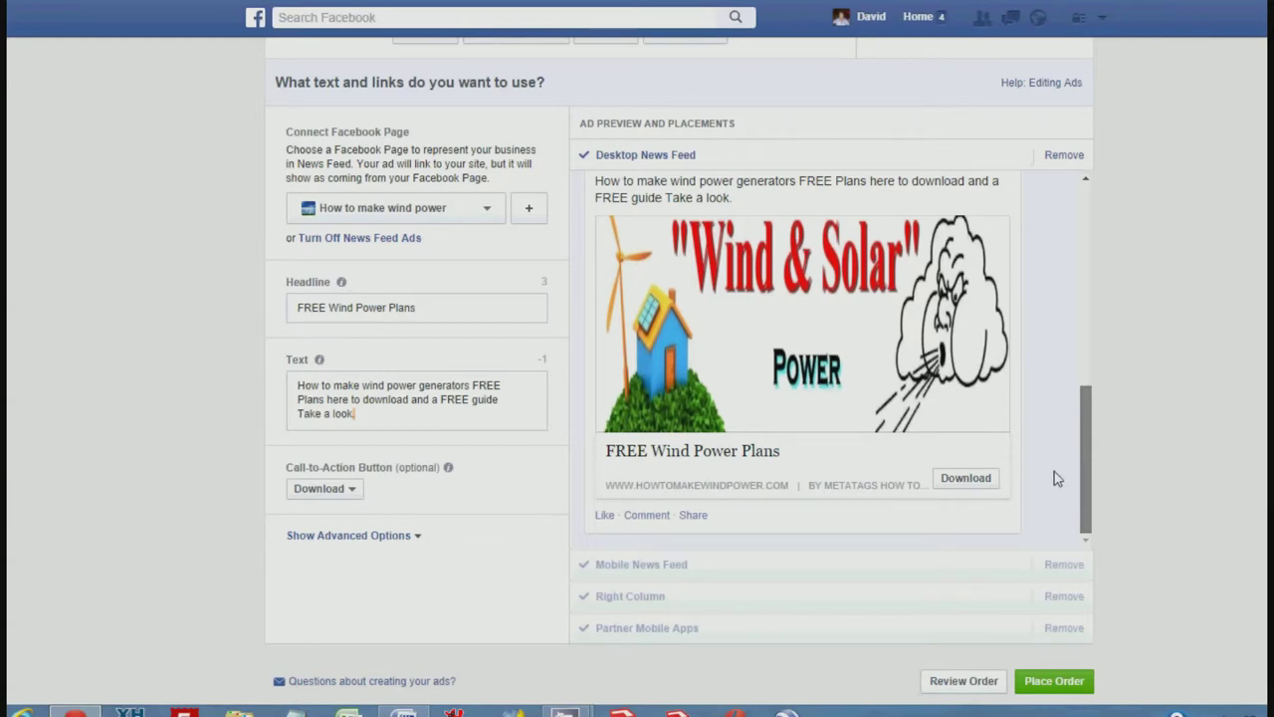
pyautogui.moveTo(1057, 457); pyautogui.dragTo(1056, 248)
pyautogui.scroll(4, 1056, 249)
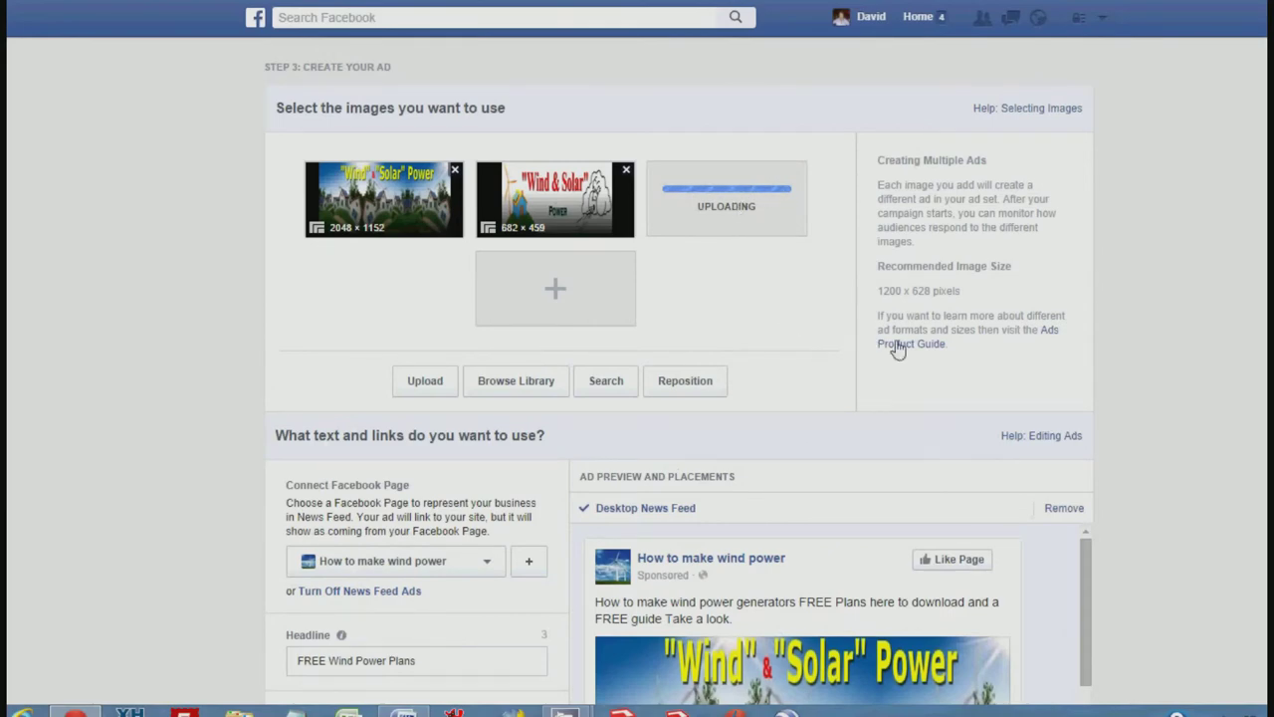
# Remove the Mobile News Feed and Partner Mobile Apps placements from the ad.
pyautogui.scroll(-1, 893, 356)
pyautogui.scroll(-1, 835, 373)
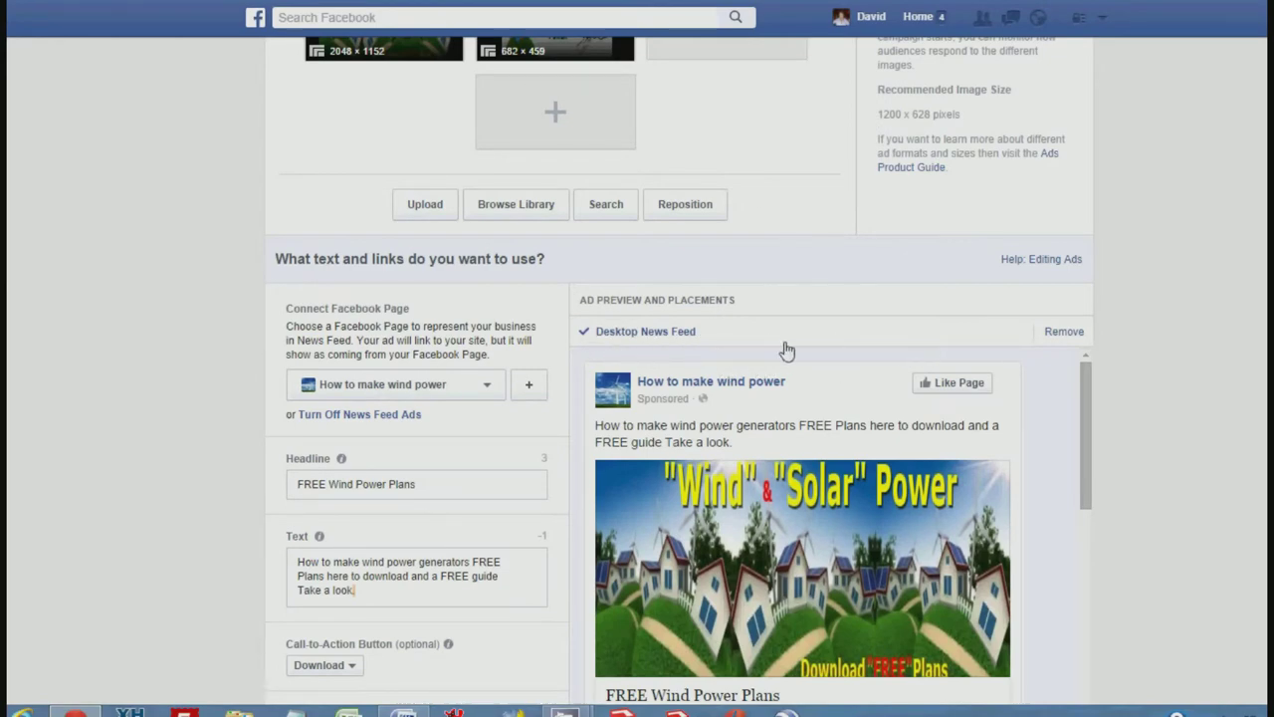
pyautogui.scroll(-5, 796, 338)
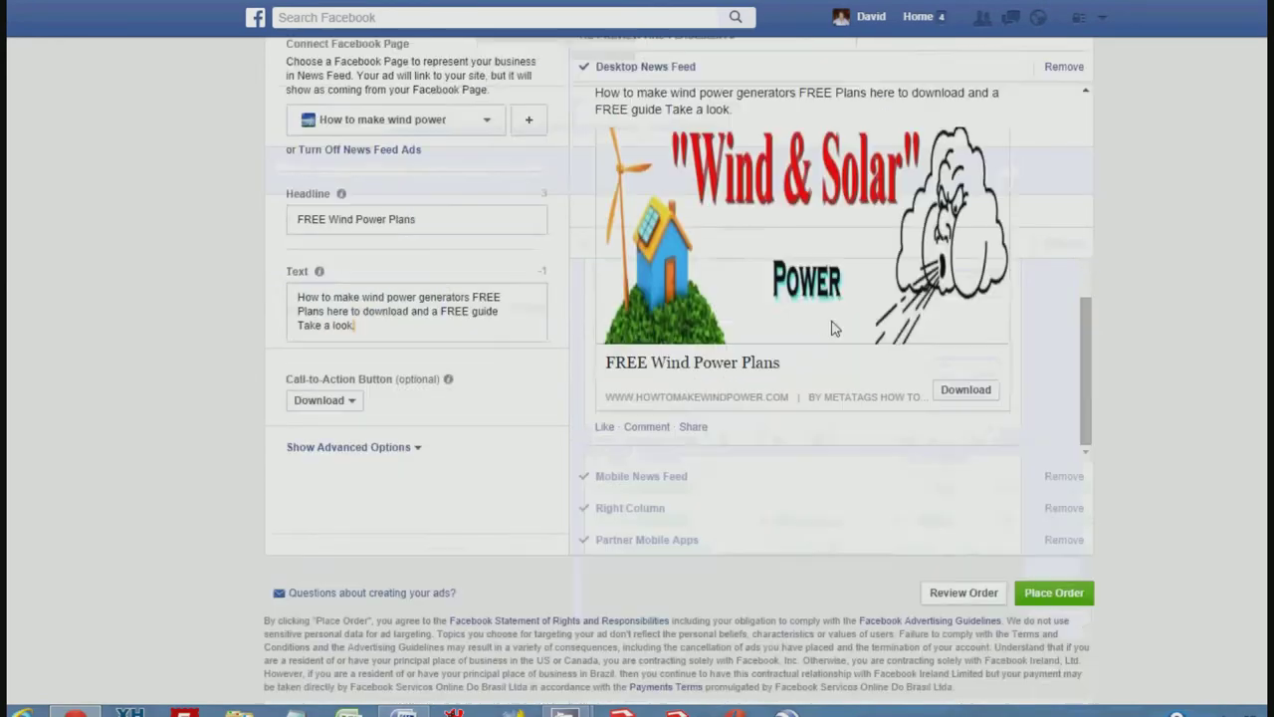
pyautogui.scroll(-1, 834, 328)
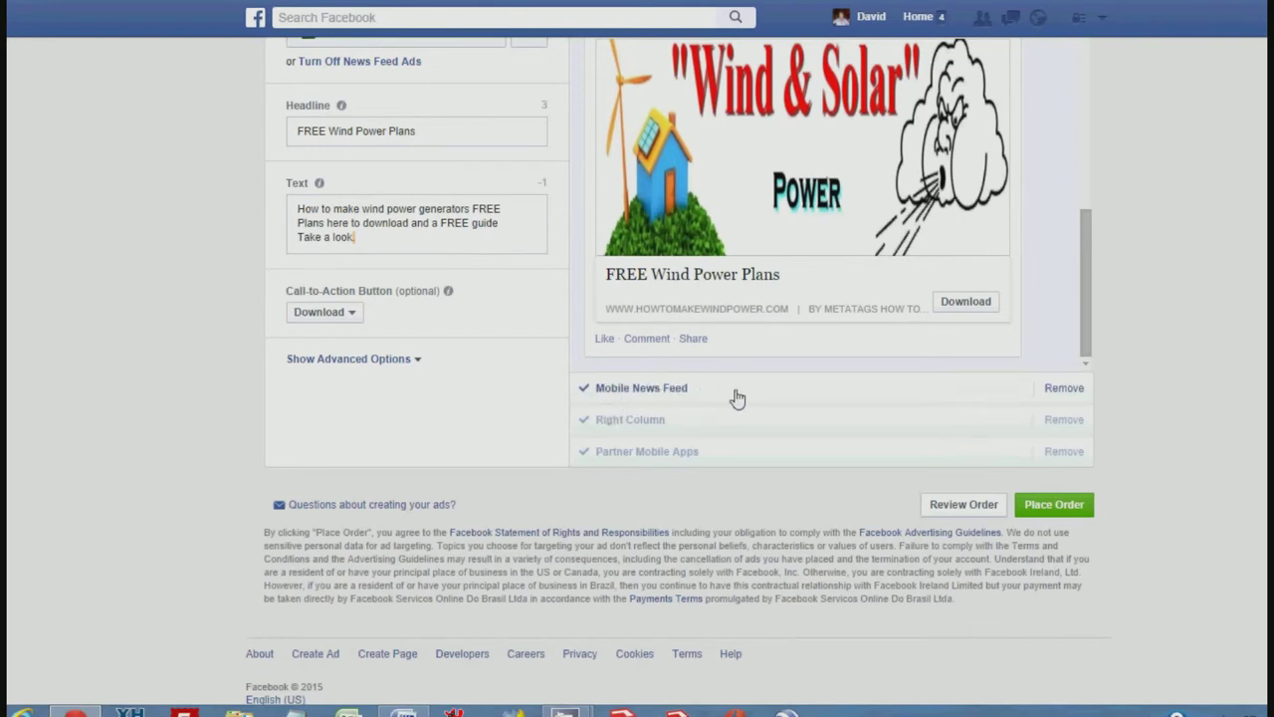
pyautogui.click(1057, 395)
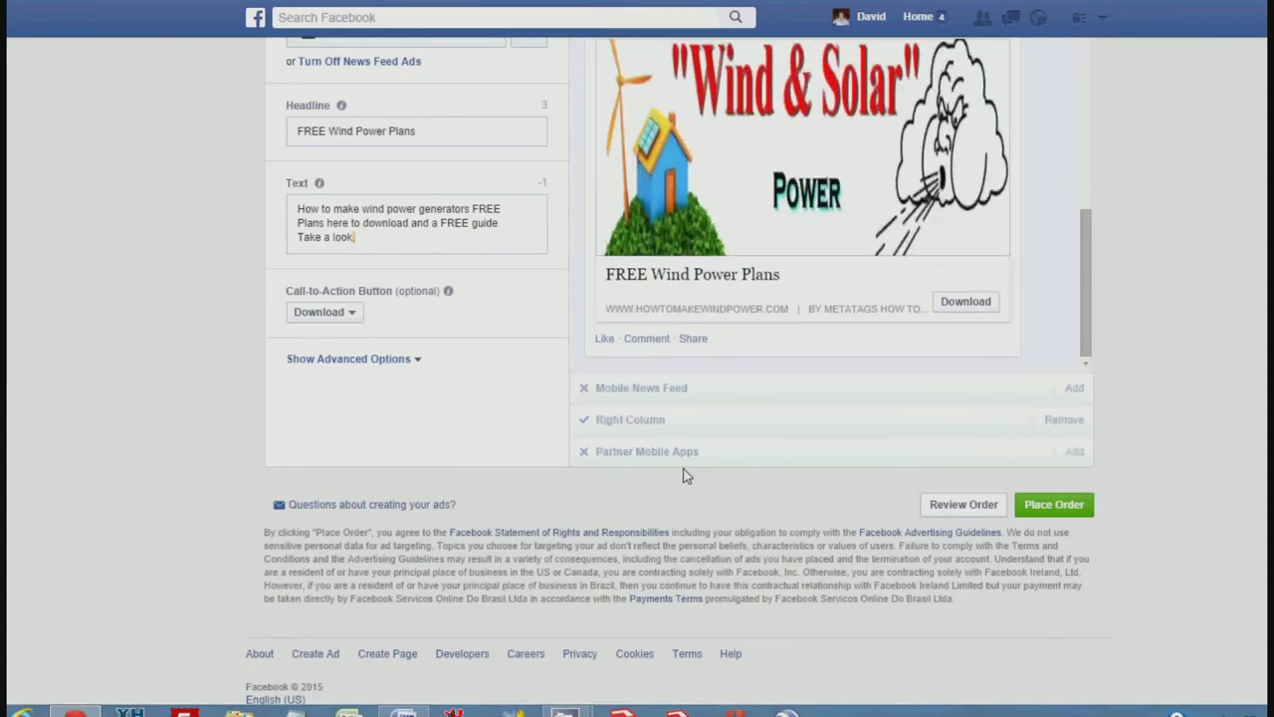
# Place the ad order and continue past the order confirmation to the new ad set.
pyautogui.scroll(6, 896, 363)
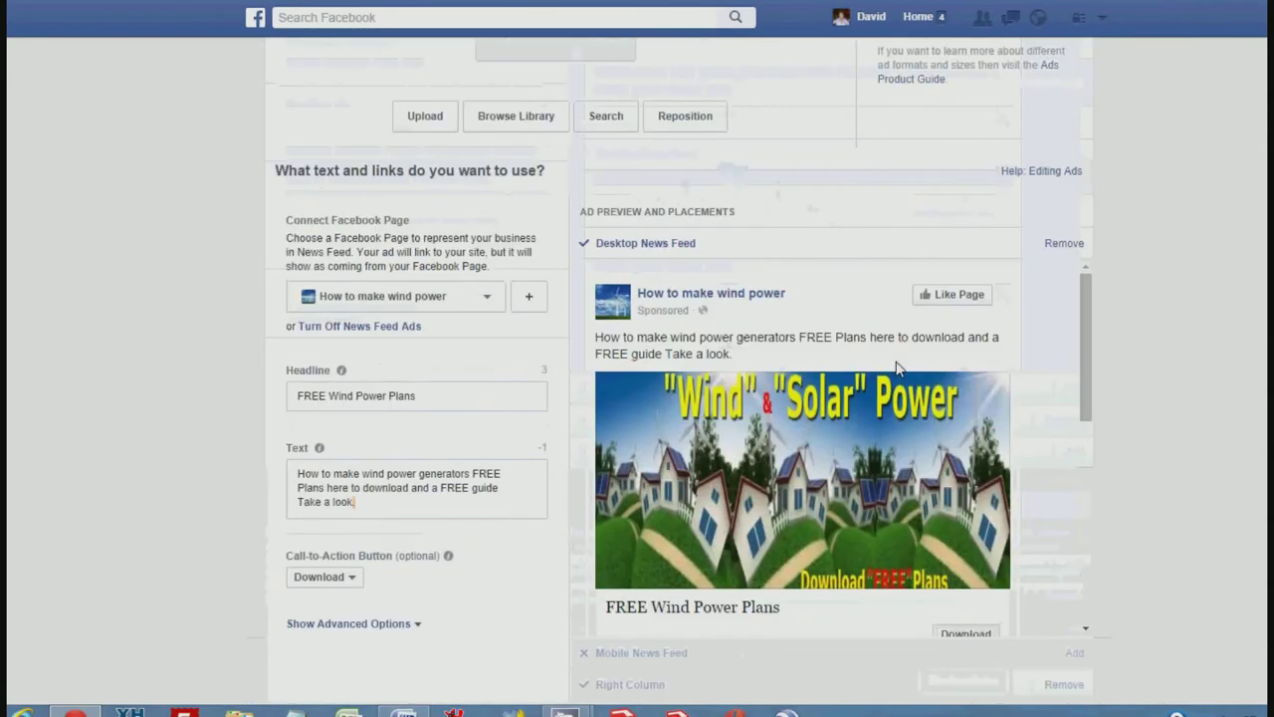
pyautogui.scroll(-6, 893, 368)
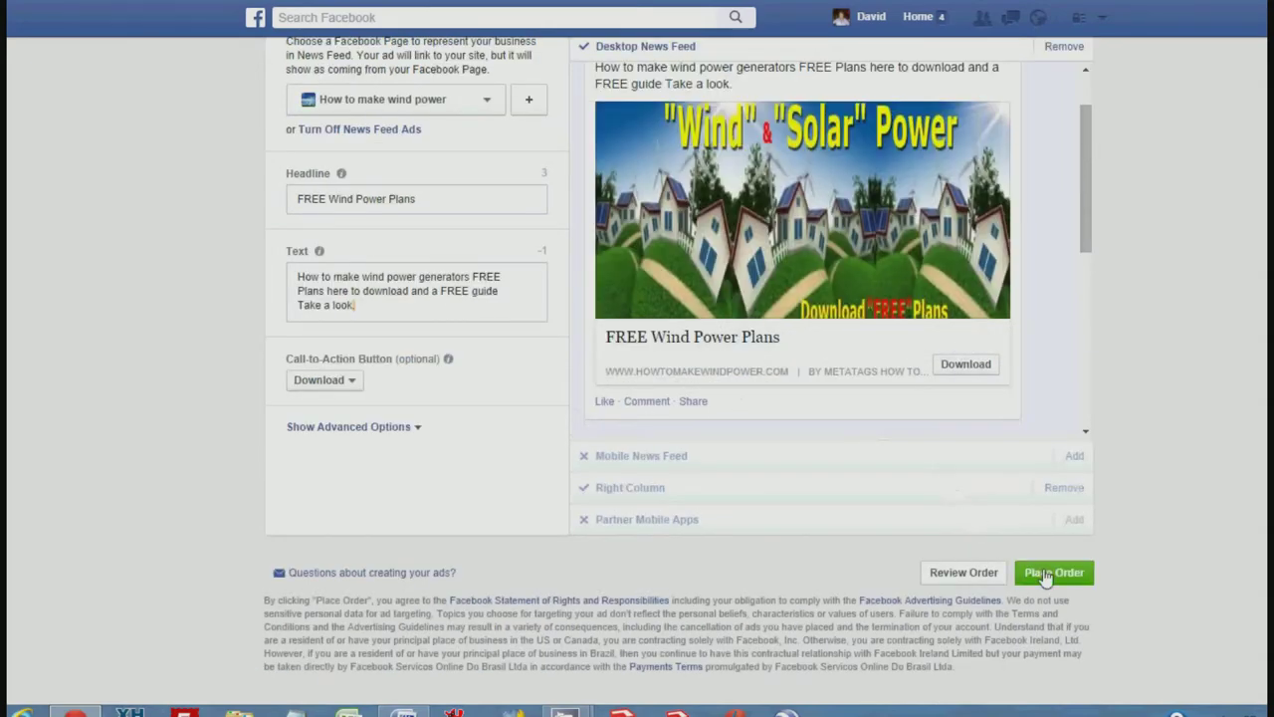
pyautogui.click(1046, 575)
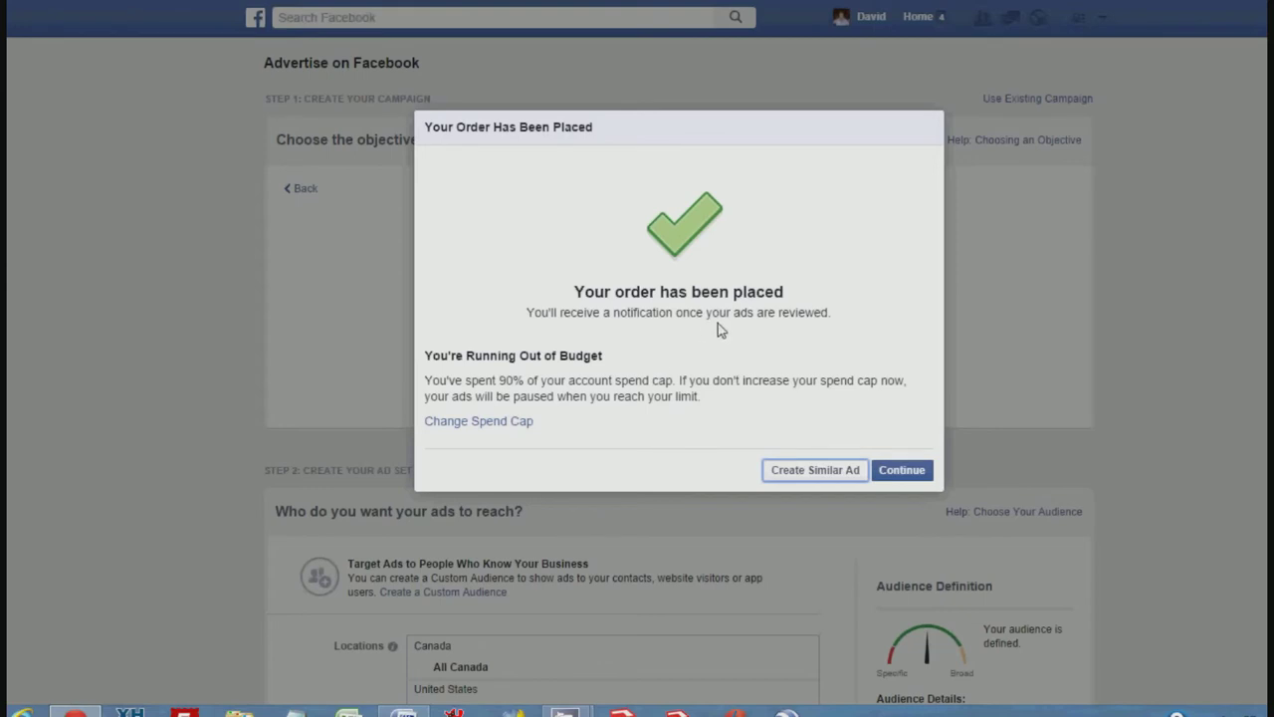
pyautogui.click(902, 472)
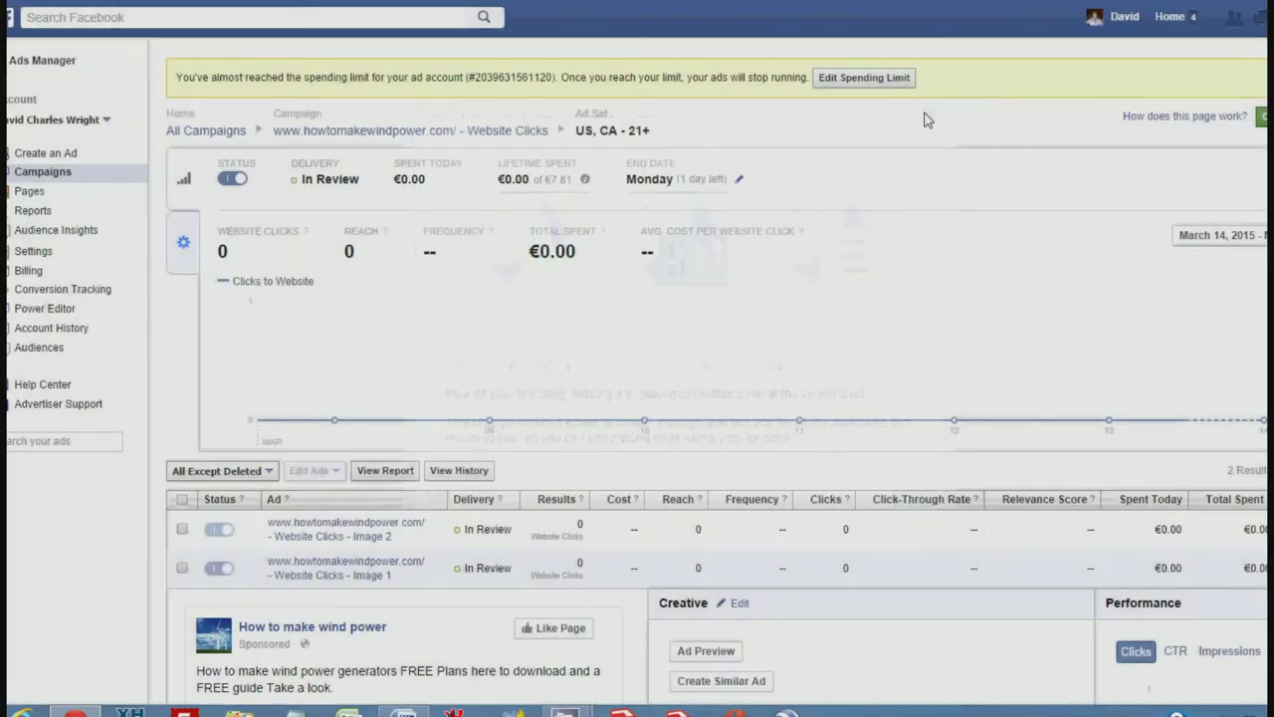
# Examine the new ad set's delivery status, its listed ads and the ad preview.
pyautogui.click(928, 113)
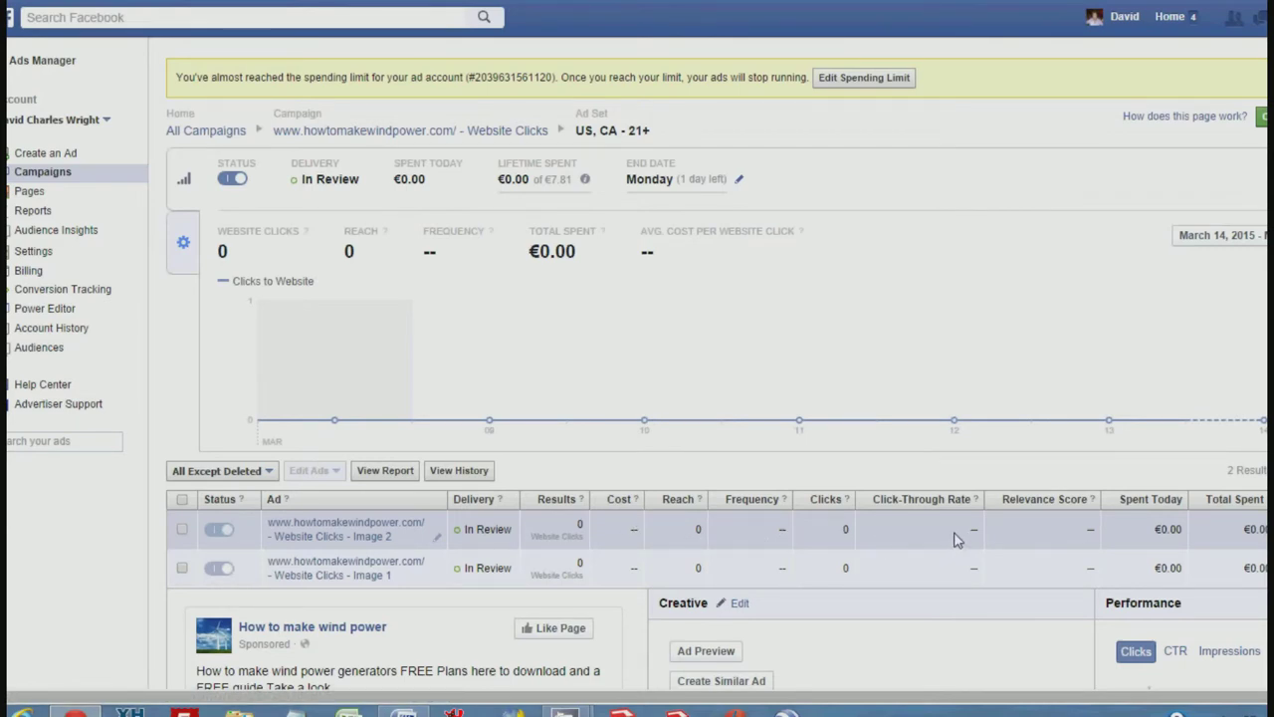
pyautogui.scroll(-4, 675, 560)
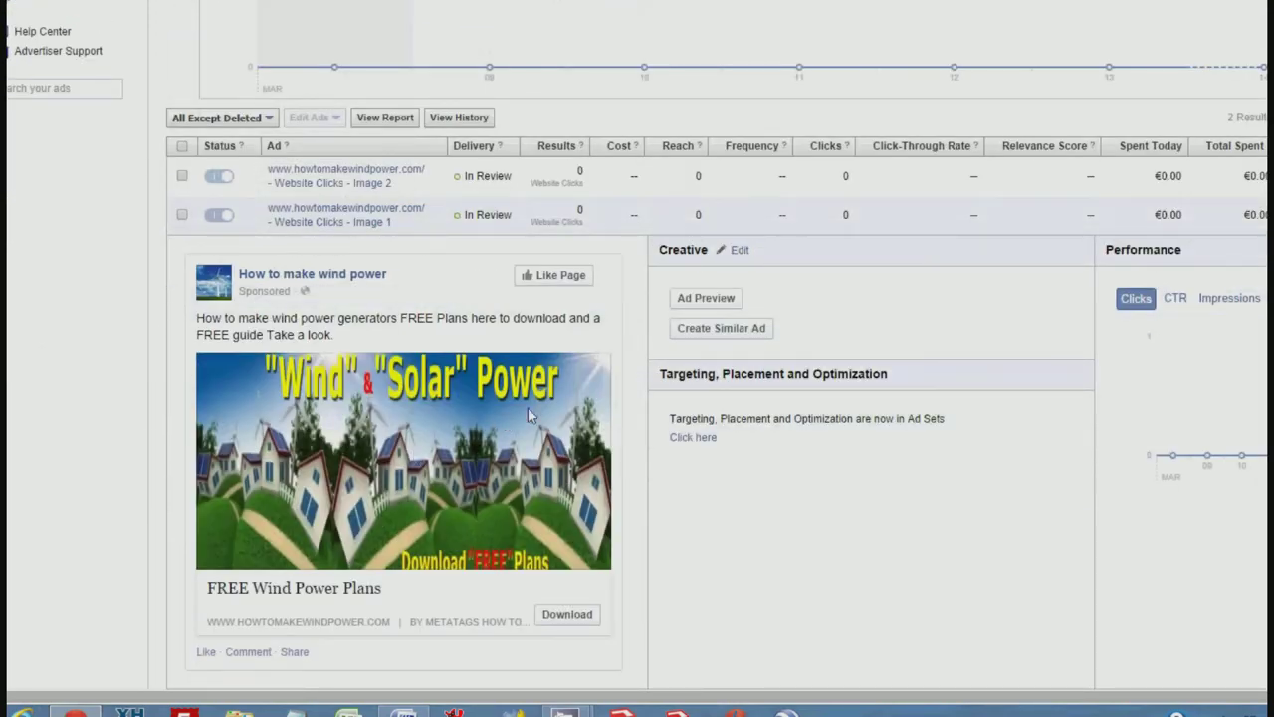
pyautogui.scroll(3, 535, 403)
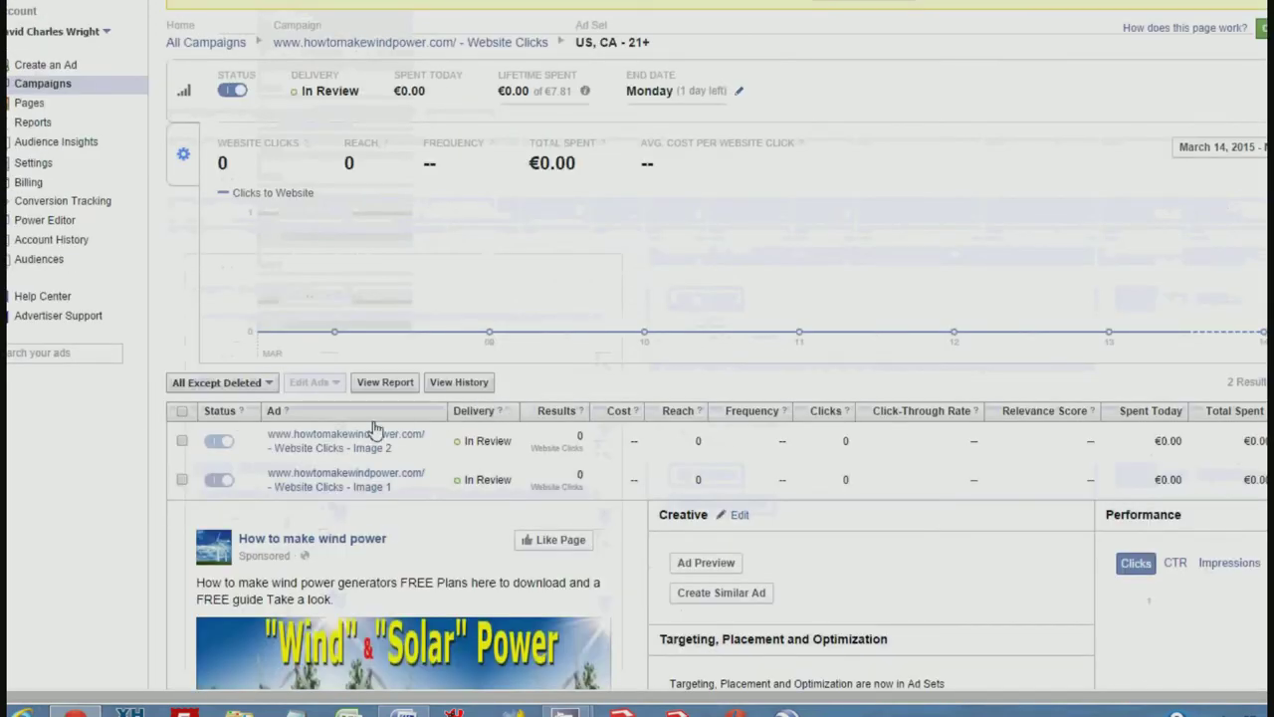
pyautogui.scroll(1, 308, 416)
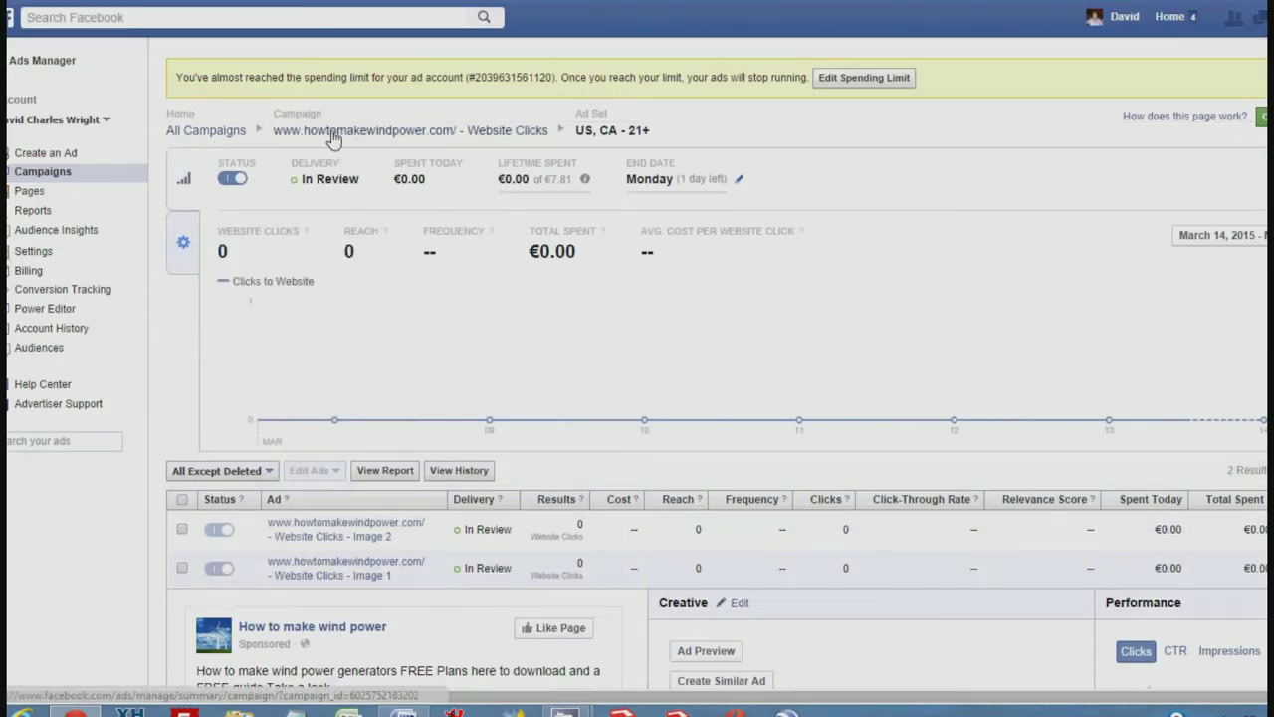
pyautogui.scroll(-5, 517, 262)
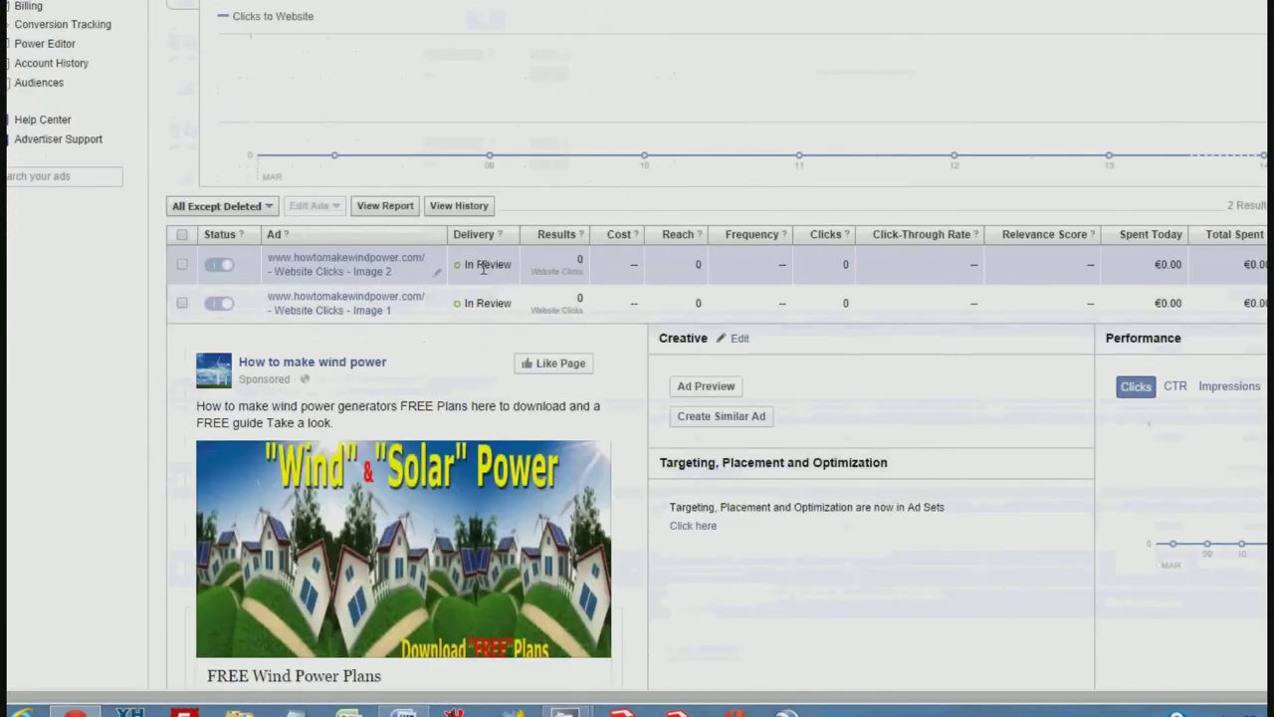
pyautogui.scroll(3, 462, 261)
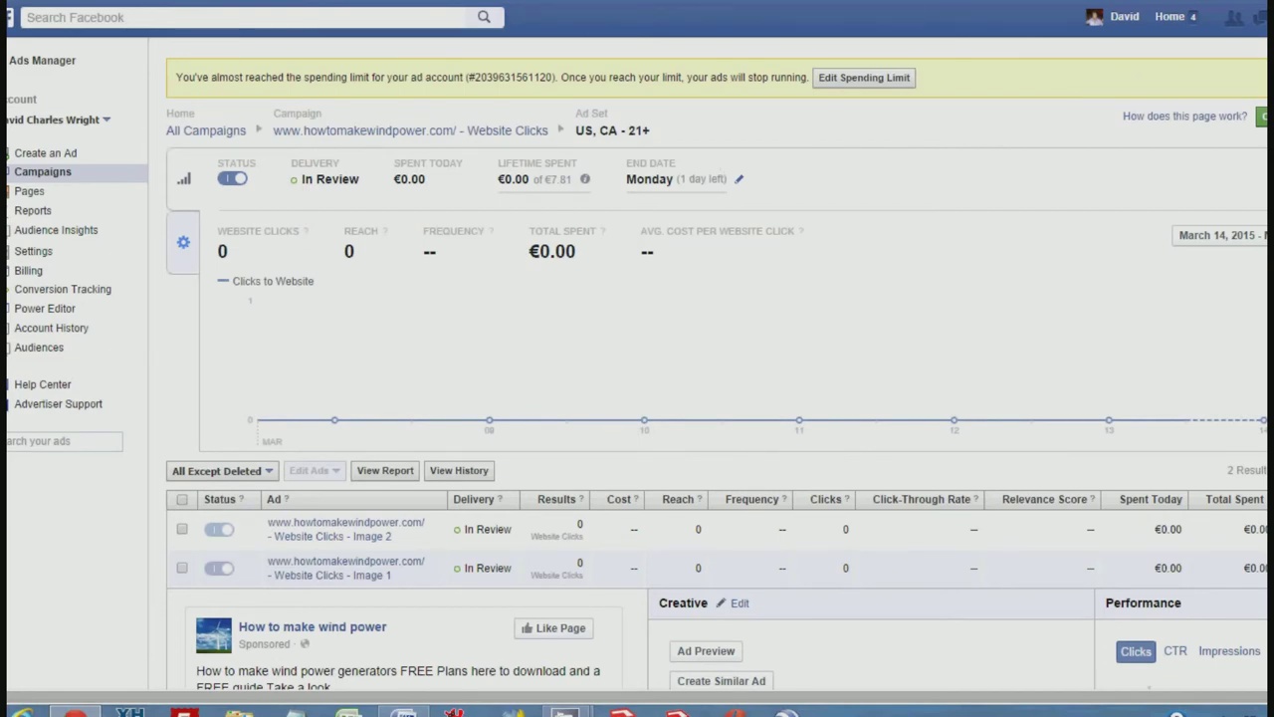
# Go to the list of all ad campaigns and check the delivery details of the howtomakewindpower.com campaign.
pyautogui.click(1257, 17)
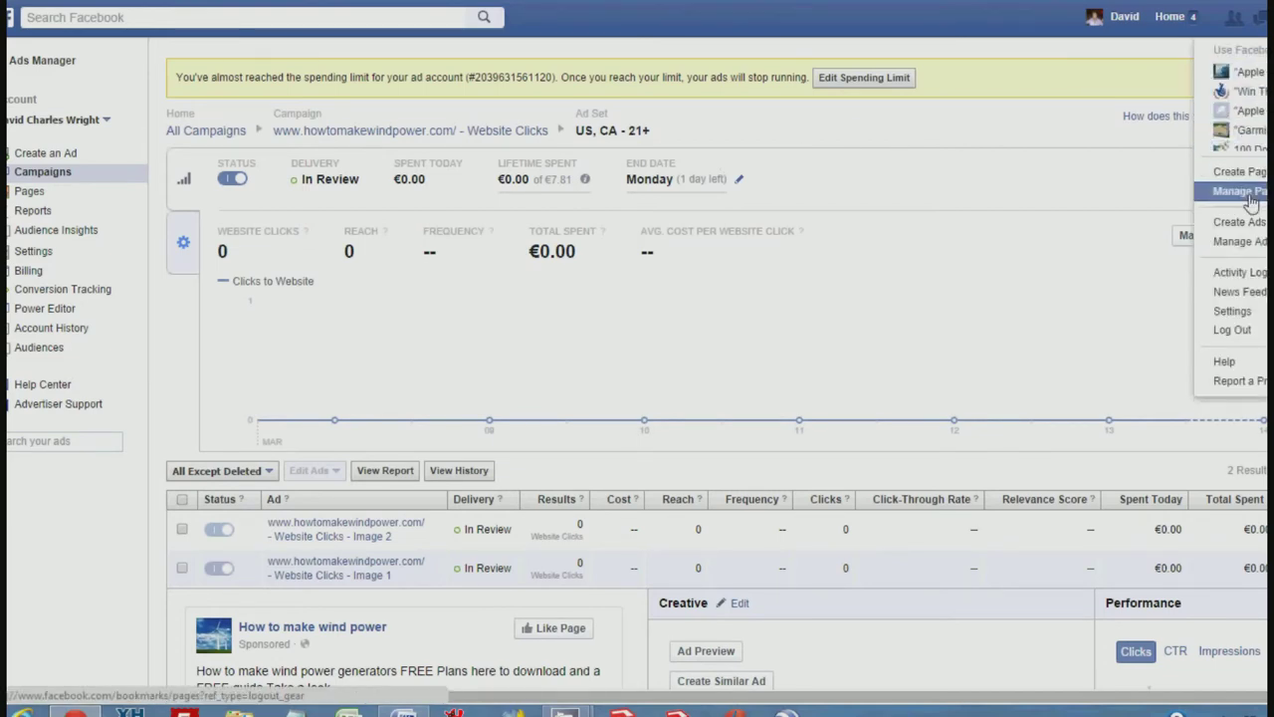
pyautogui.click(1239, 243)
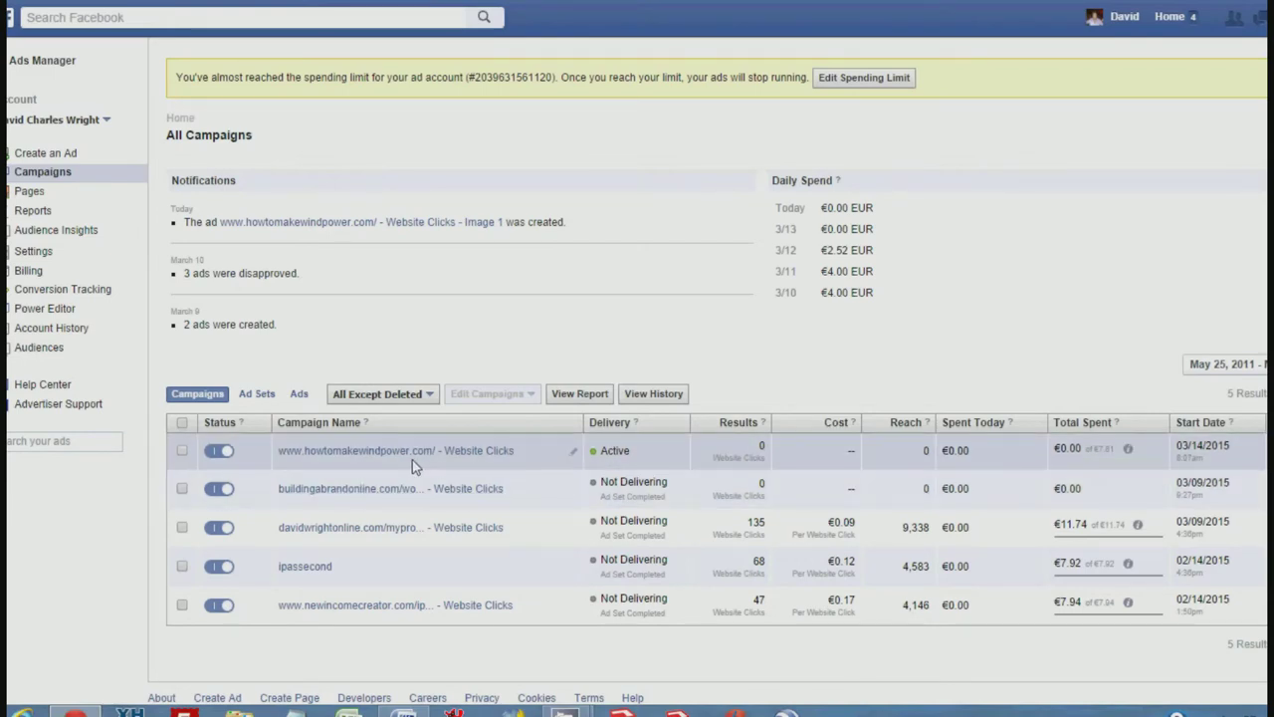
pyautogui.moveTo(610, 457)
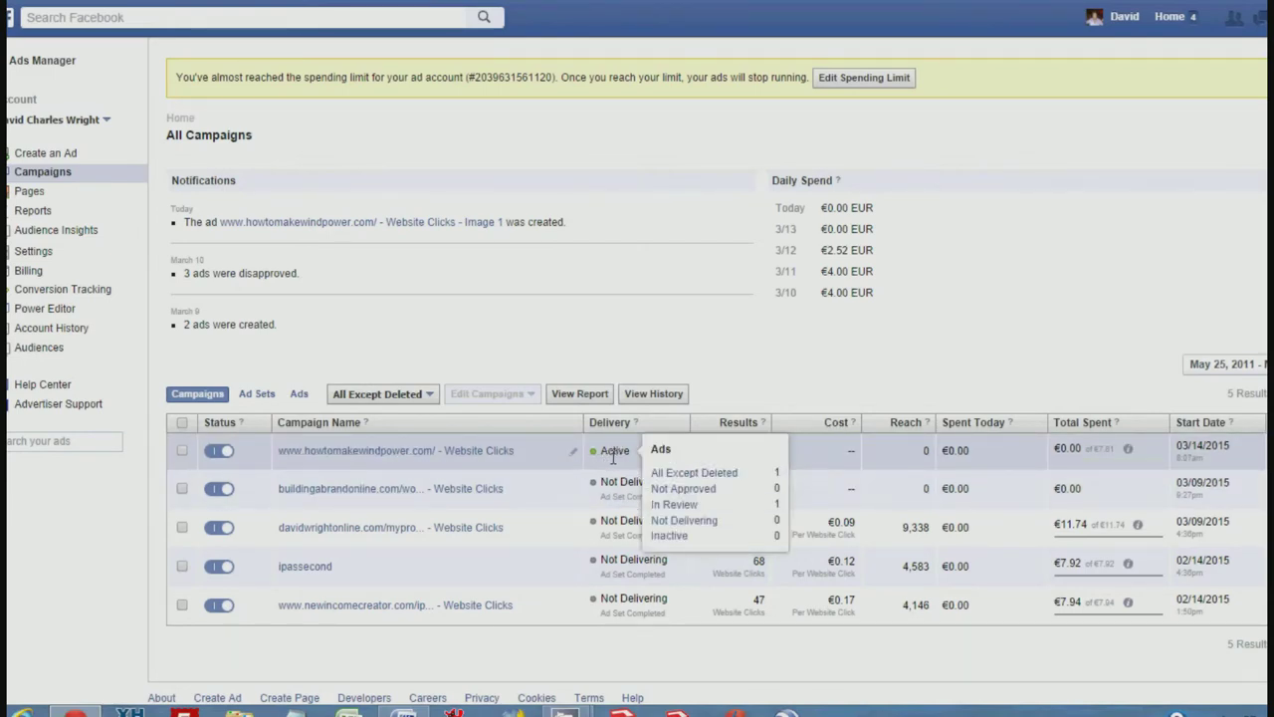
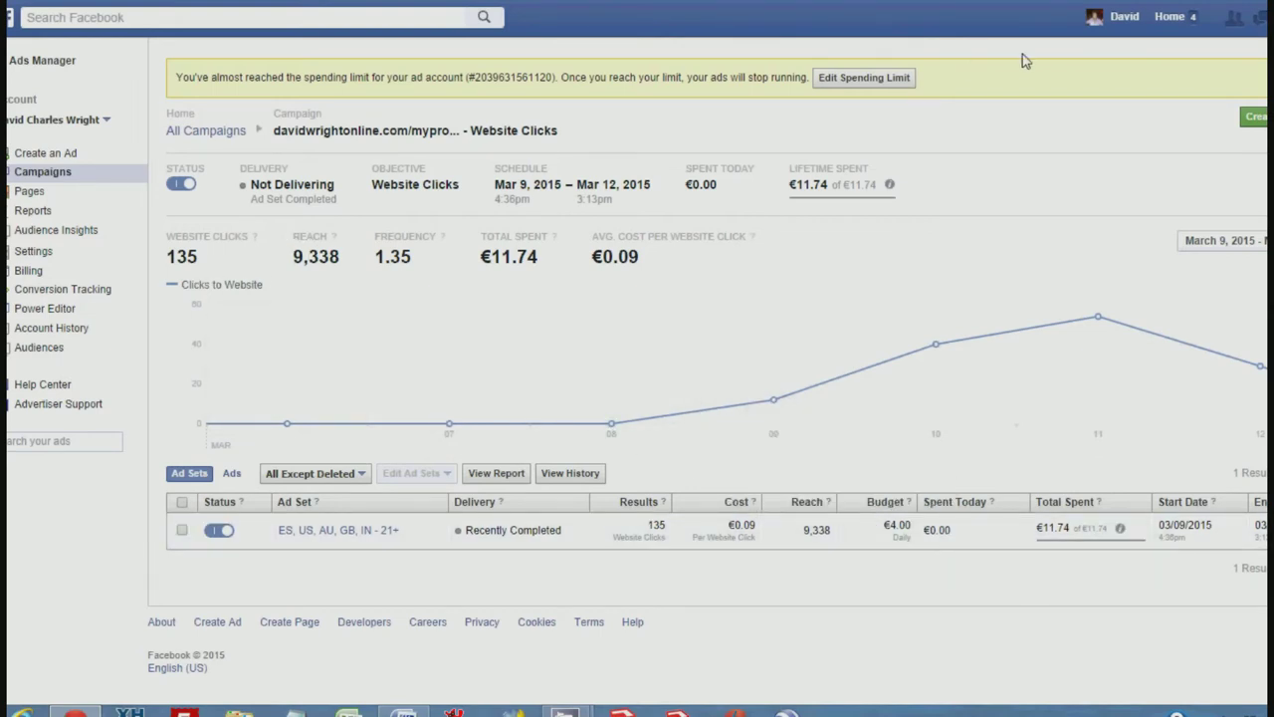
# Return to the Facebook home page, go to ad management from there, and compare the results, cost and reach of all campaigns.
pyautogui.click(1170, 17)
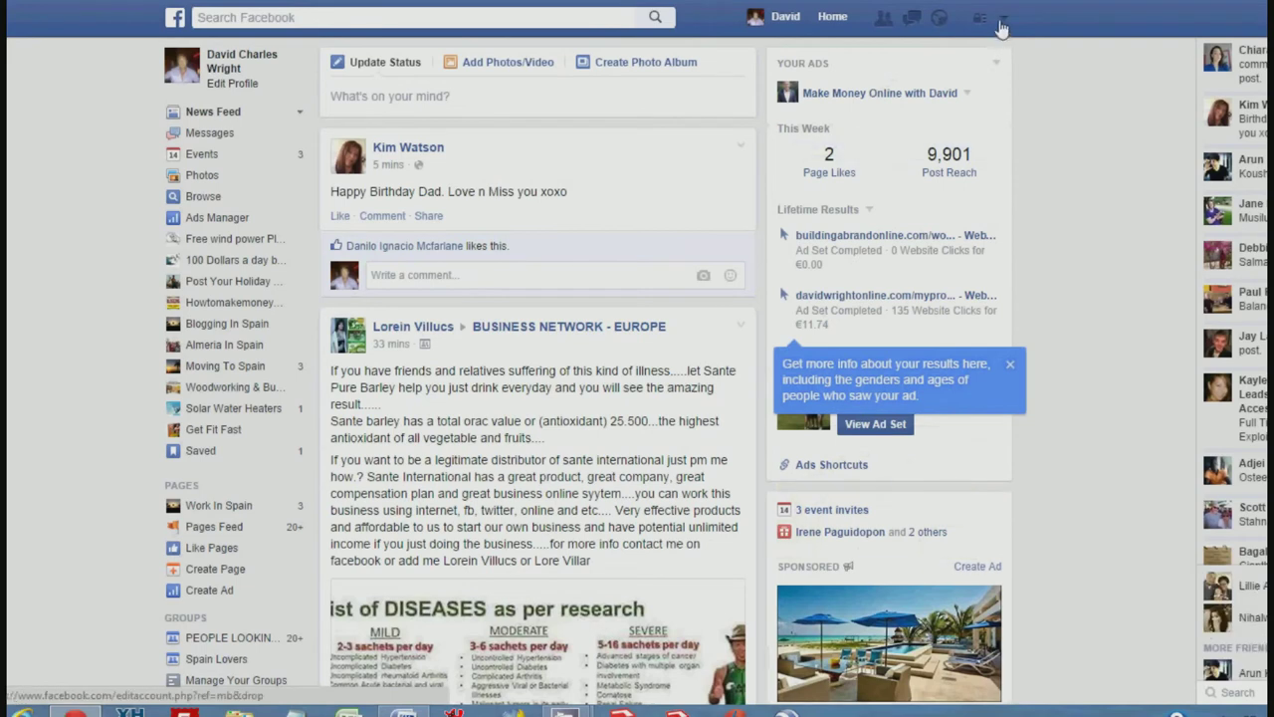
pyautogui.click(1003, 19)
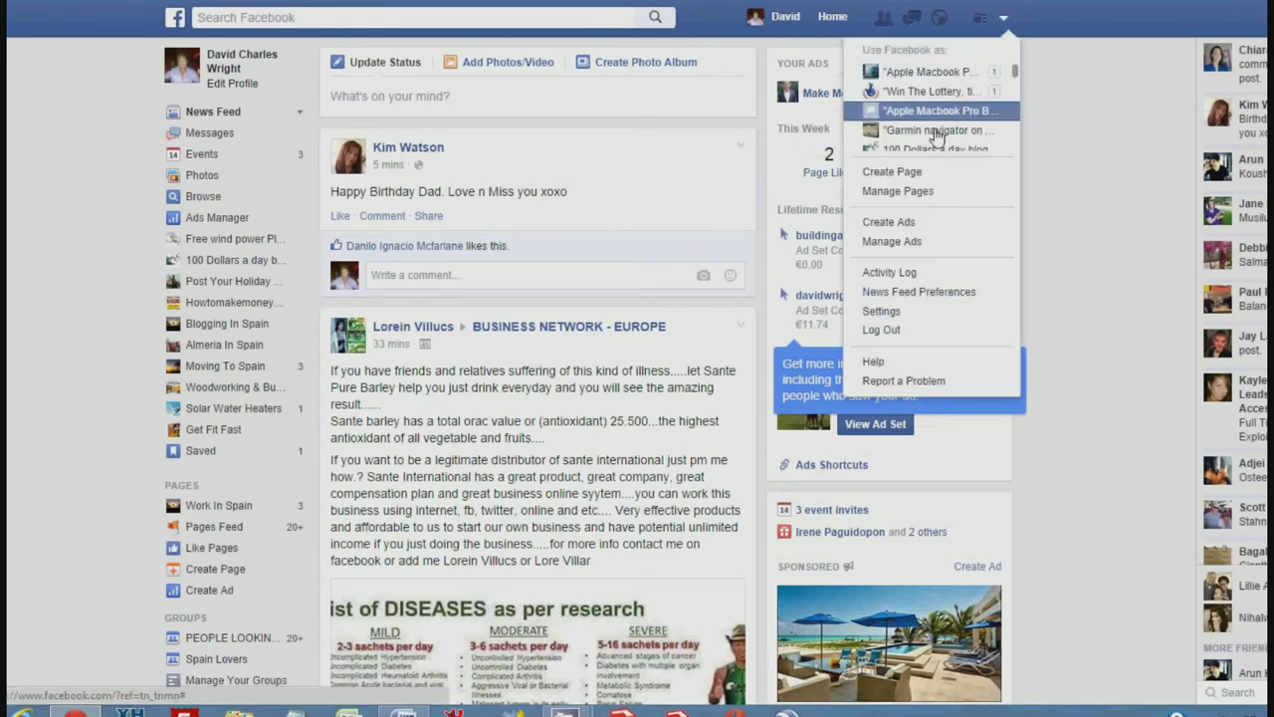
pyautogui.click(899, 244)
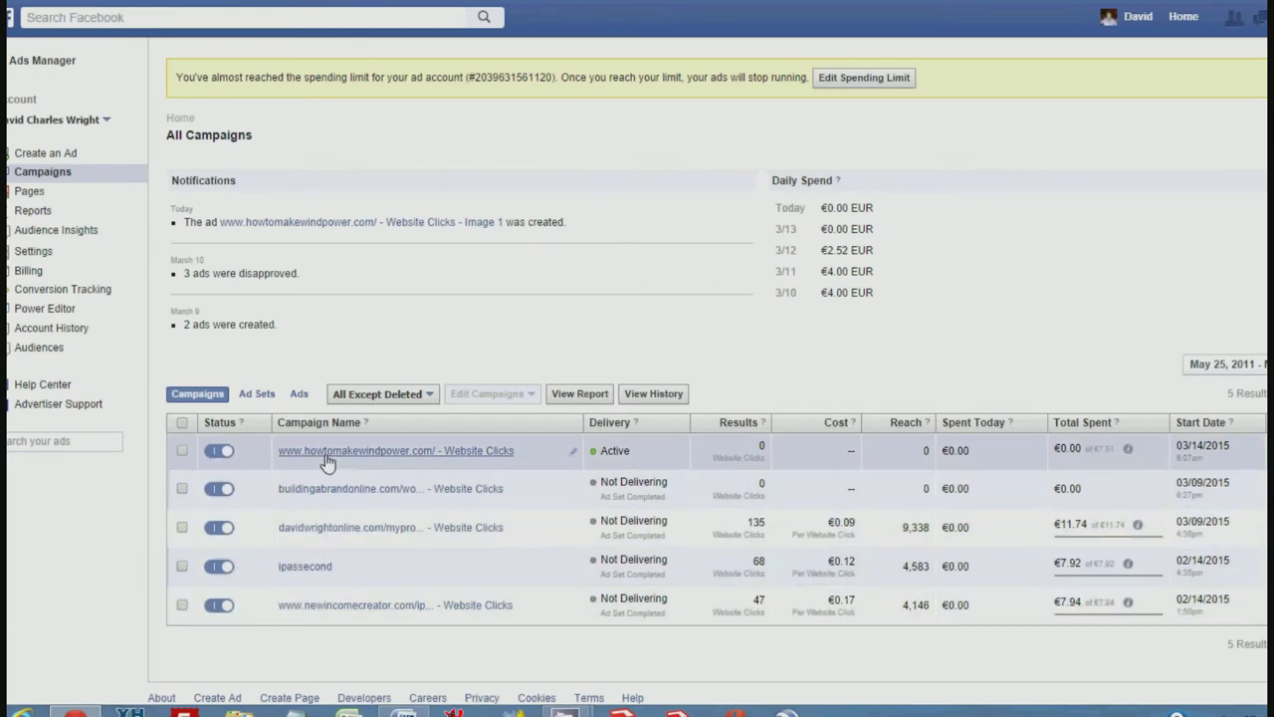
pyautogui.moveTo(683, 466)
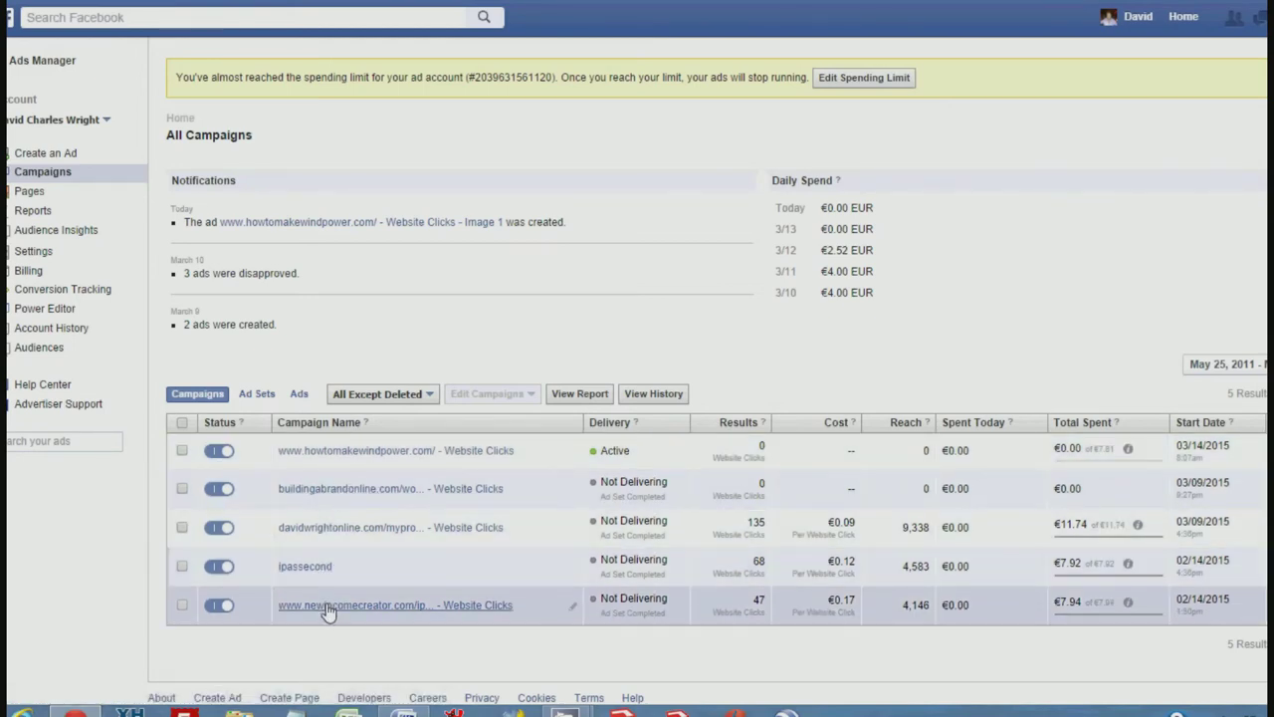
pyautogui.click(329, 605)
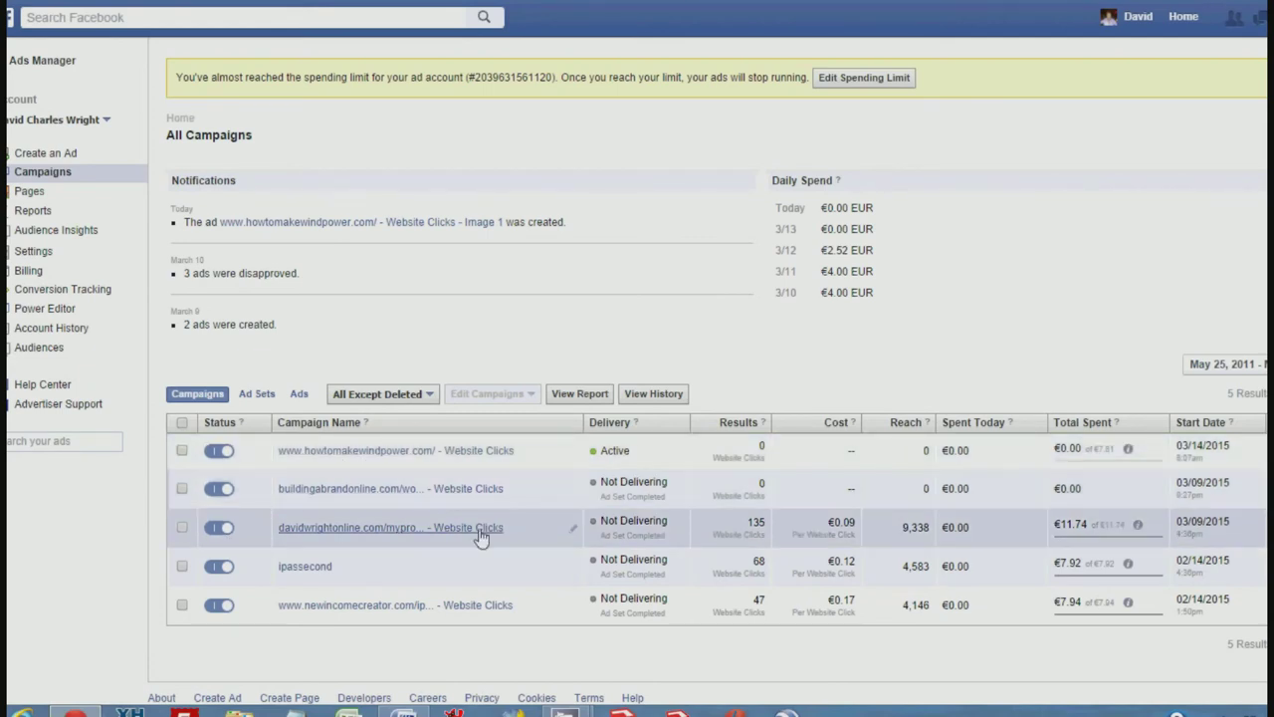
pyautogui.moveTo(616, 573)
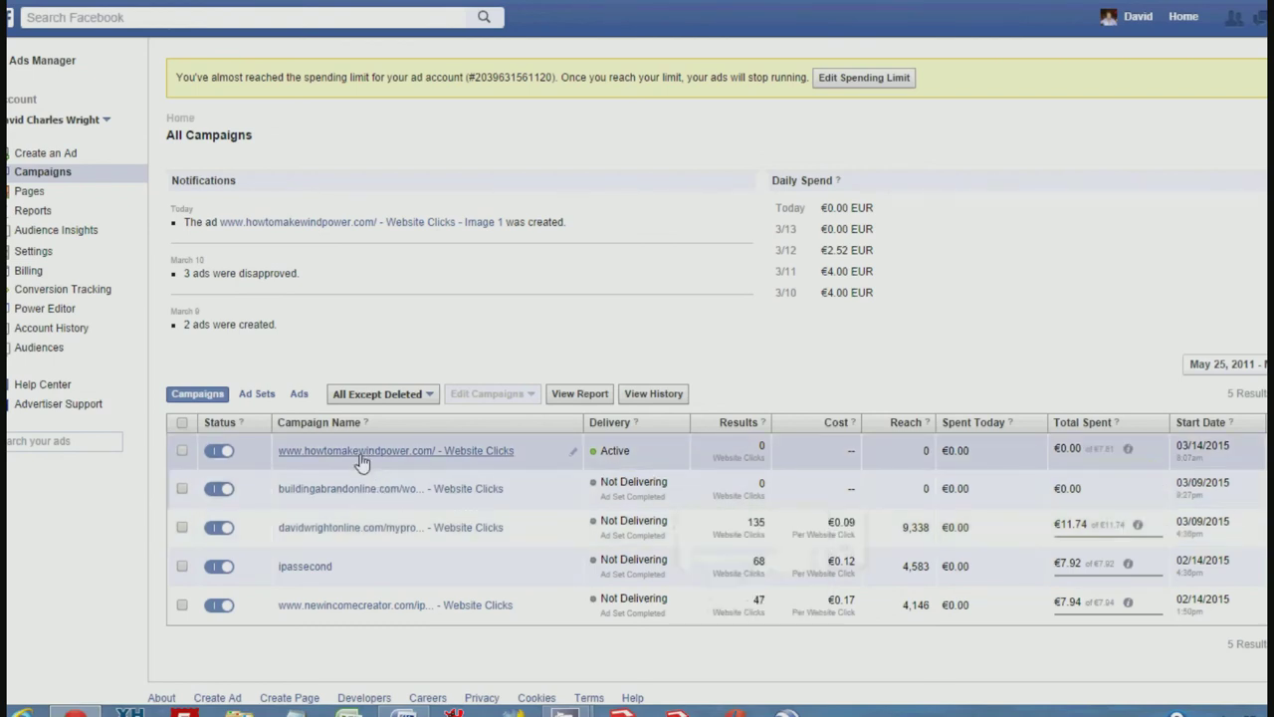
pyautogui.click(360, 453)
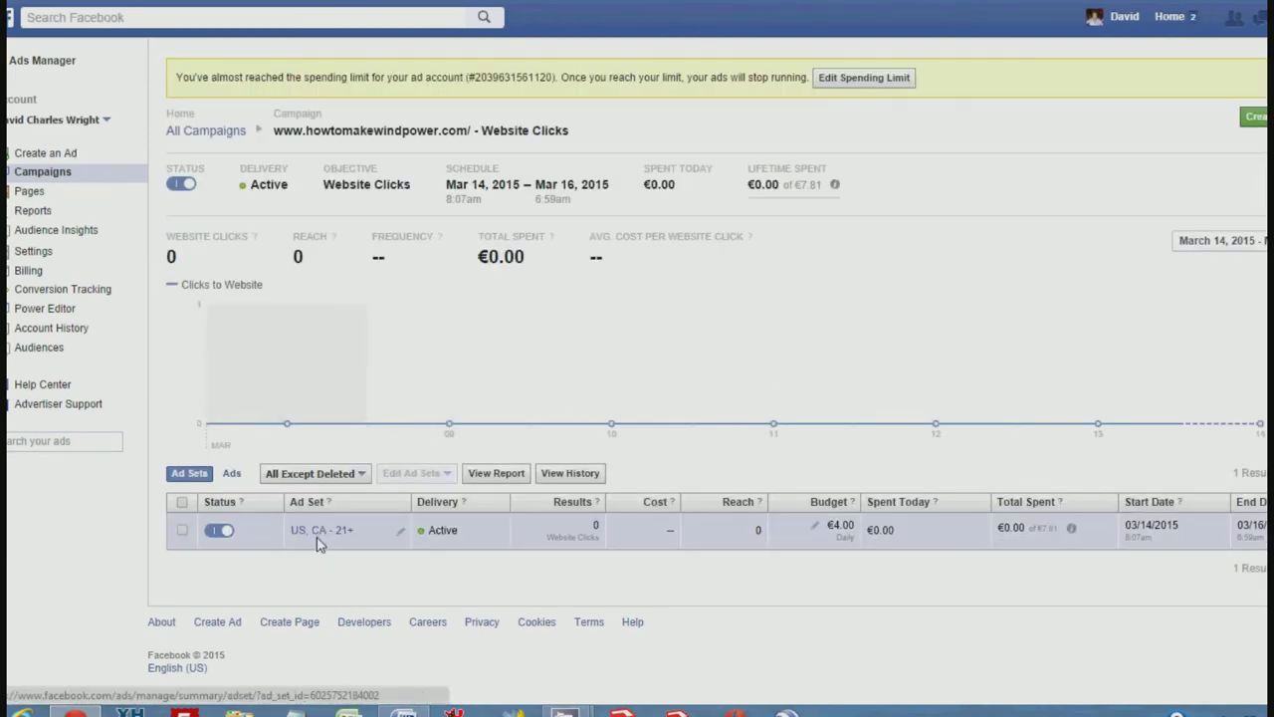
pyautogui.click(313, 535)
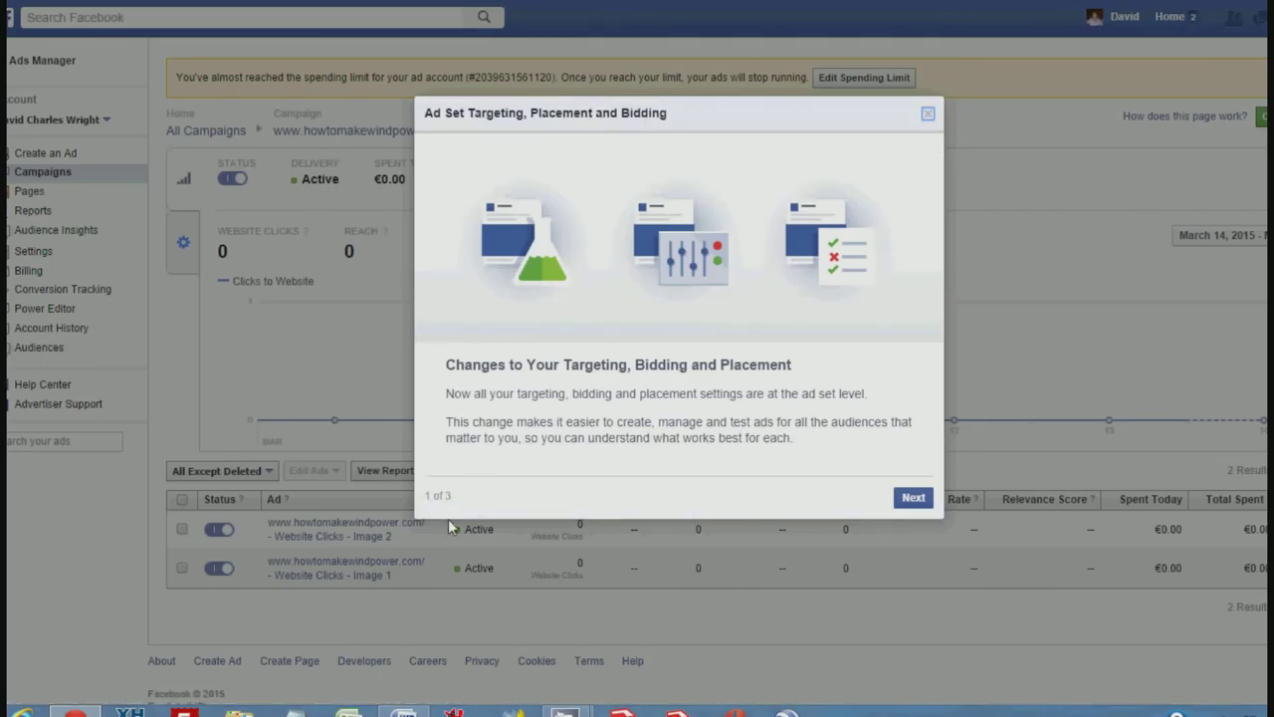
pyautogui.click(928, 114)
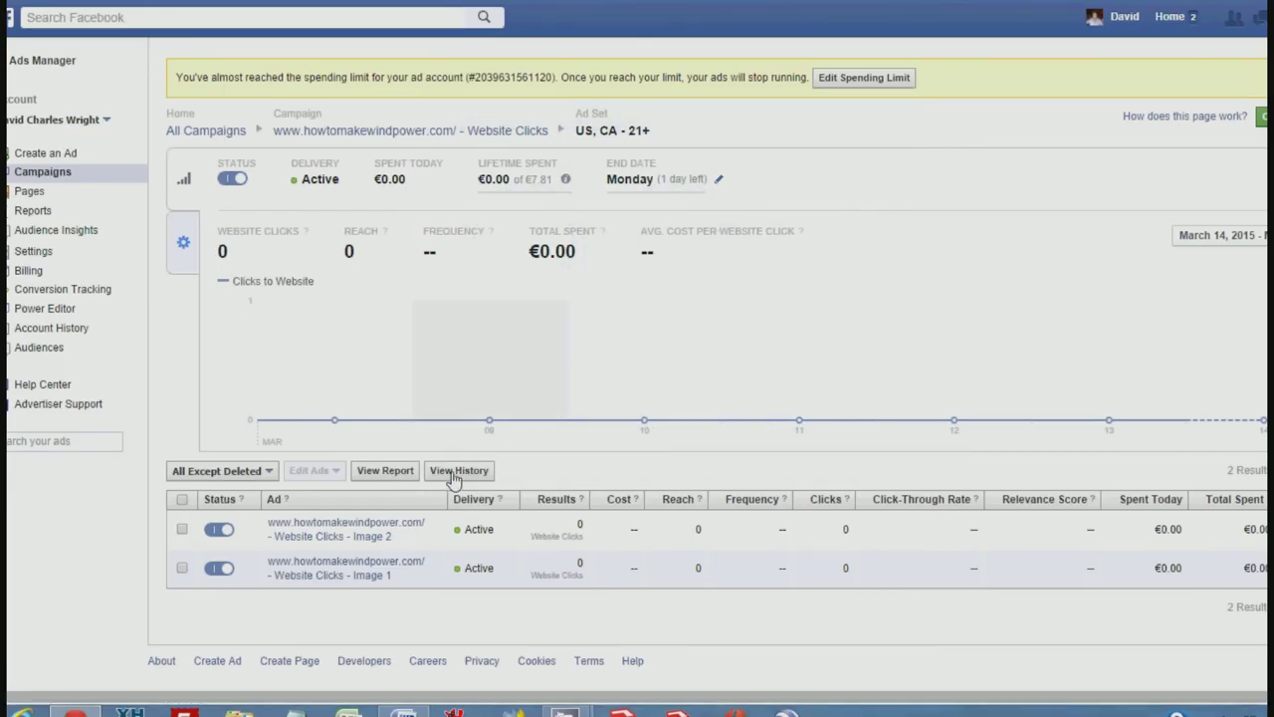